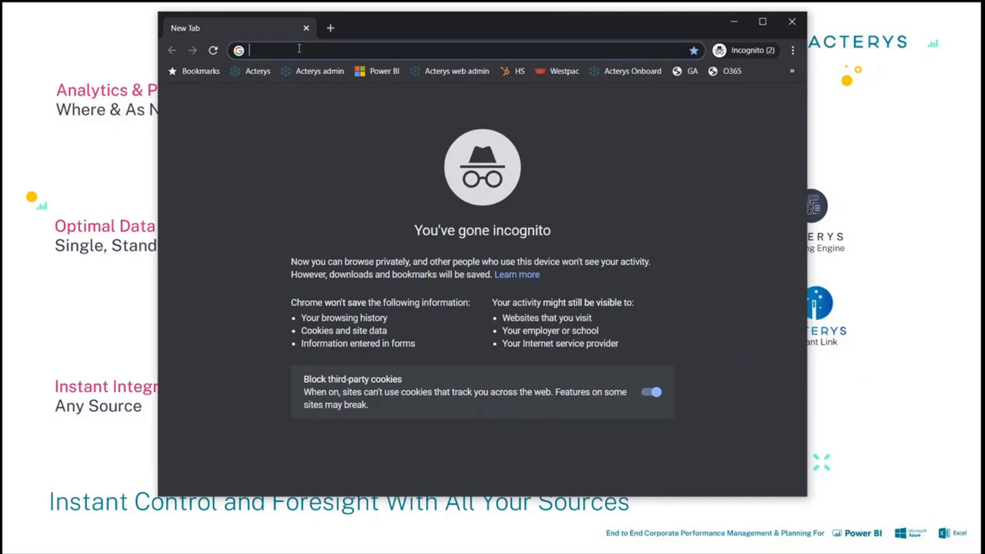
# - Open the Acterys onboarding page from app.acterys.com in a maximized Chrome window
pyautogui.write('app.acterys.com')
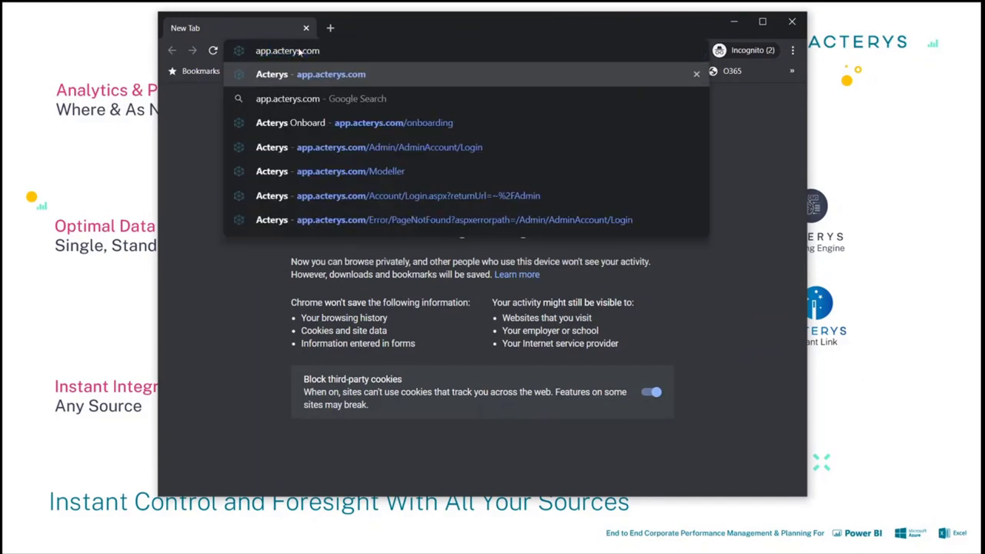
pyautogui.press('Down')
pyautogui.press('Down')
pyautogui.press('Return')
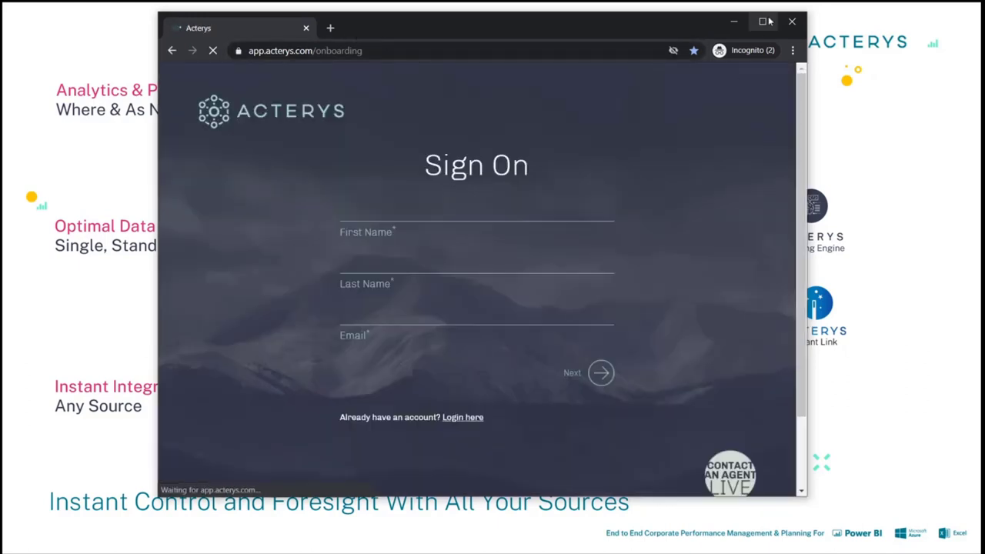
pyautogui.press('super+Up')
# - Fill in the first name, last name and email, then continue to company details
pyautogui.click(421, 150)
pyautogui.write('dfds')
pyautogui.click(401, 226)
pyautogui.write('dsfsd')
pyautogui.click(398, 273)
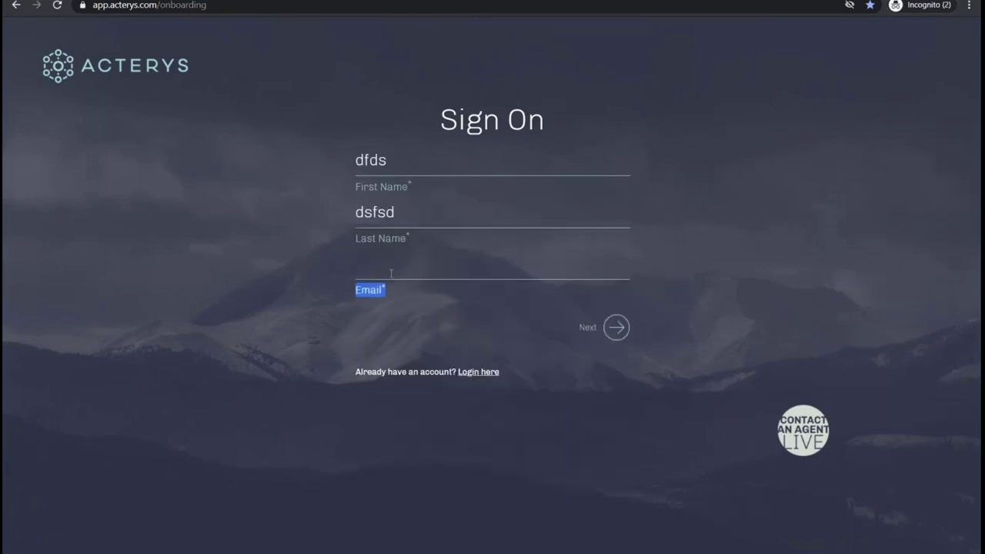
pyautogui.click(416, 294)
pyautogui.click(614, 331)
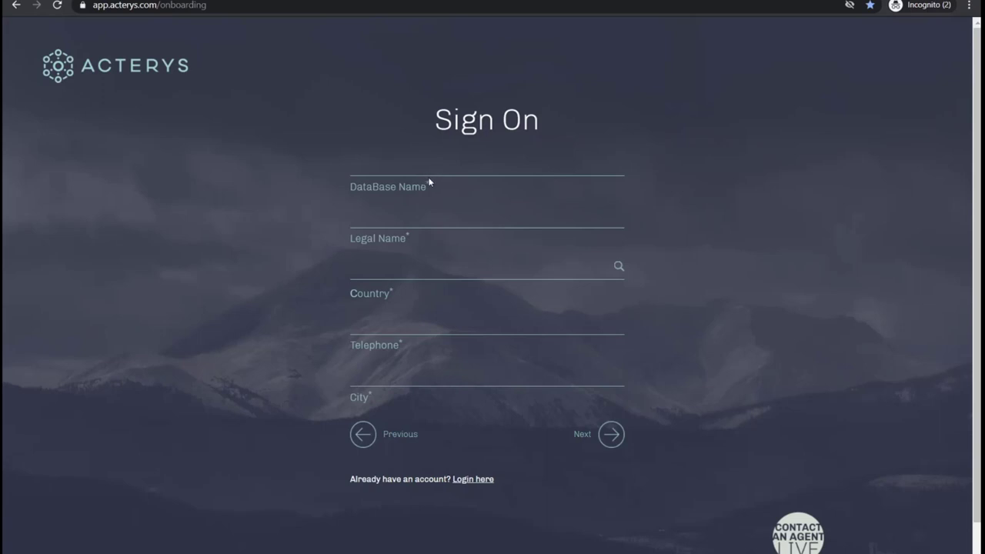
# - Enter 'acterys' as the database name, correcting an initial typo
pyautogui.click(387, 169)
pyautogui.write('dfdd')
pyautogui.press('BackSpace')
pyautogui.press('BackSpace')
pyautogui.press('BackSpace')
pyautogui.press('BackSpace')
pyautogui.write('acterys')
# - Set legal name 'cxv', country Germany, and complete the telephone number after +49
pyautogui.write('cxv')
pyautogui.click(401, 286)
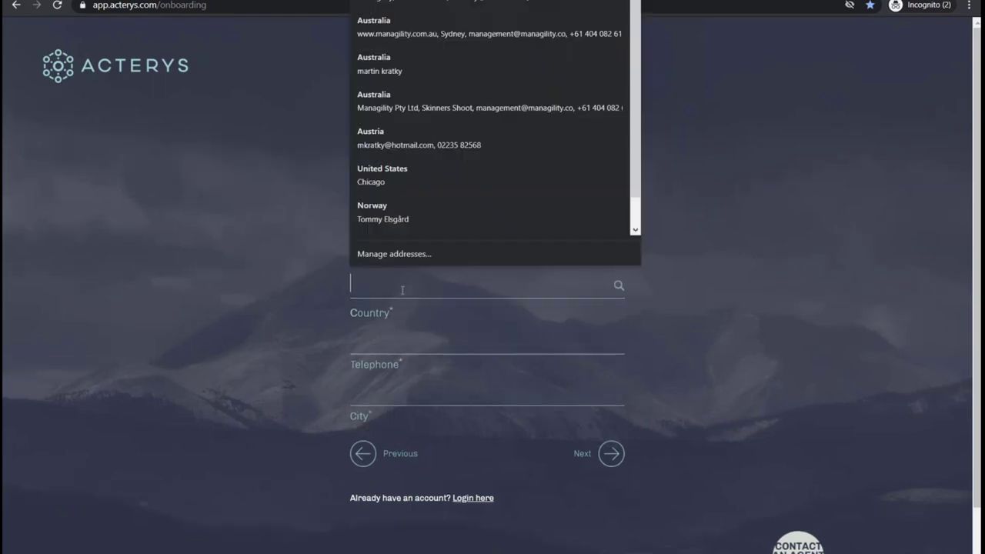
pyautogui.write('ger')
pyautogui.click(398, 324)
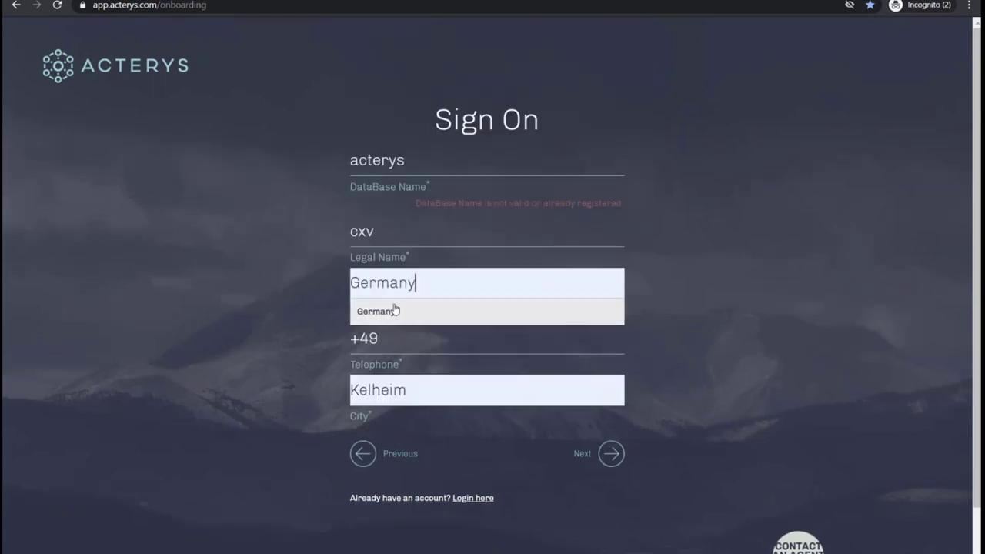
pyautogui.click(394, 335)
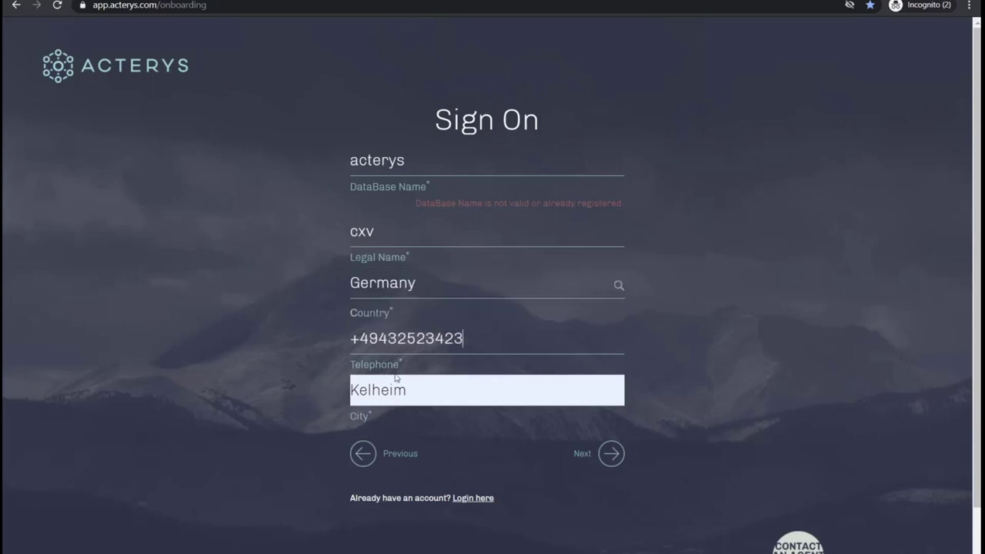
# - Append 123 to the database name so it reads acterys123
pyautogui.click(438, 158)
pyautogui.write('123')
pyautogui.doubleClick(428, 204)
pyautogui.moveTo(485, 203); pyautogui.dragTo(351, 154)
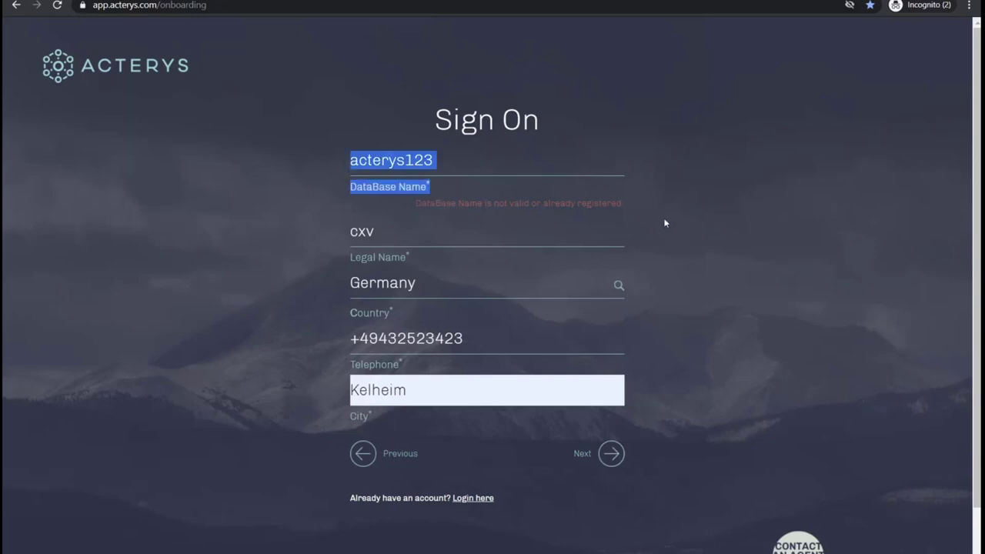
pyautogui.click(419, 171)
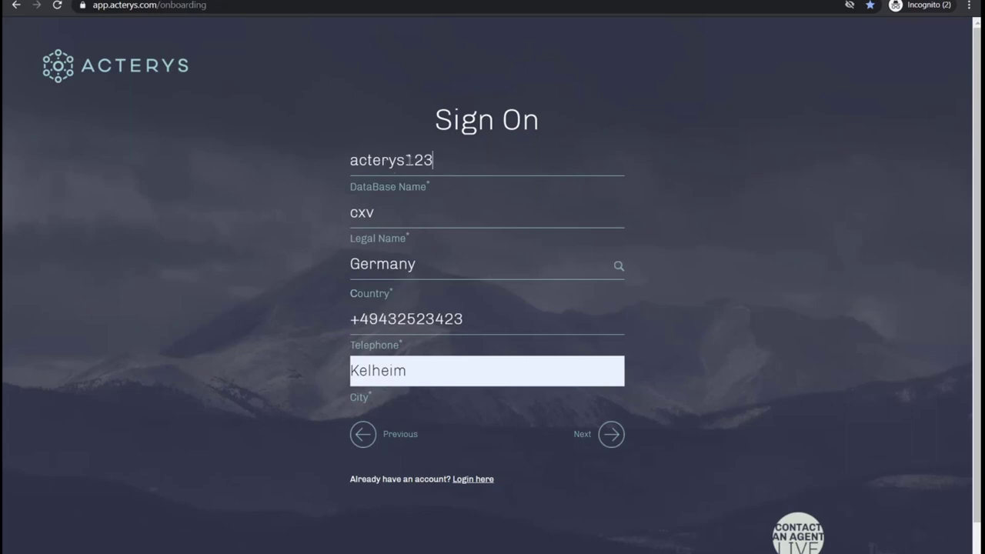
# - Choose Manufacturing as the industry, accept the terms of use, leave partner interest unticked
pyautogui.click(613, 436)
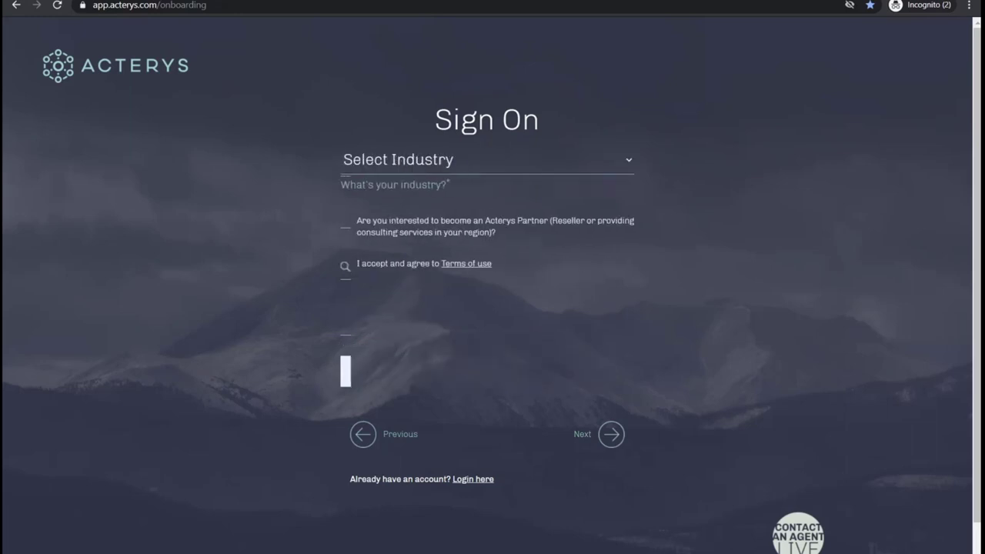
pyautogui.click(560, 164)
pyautogui.click(500, 214)
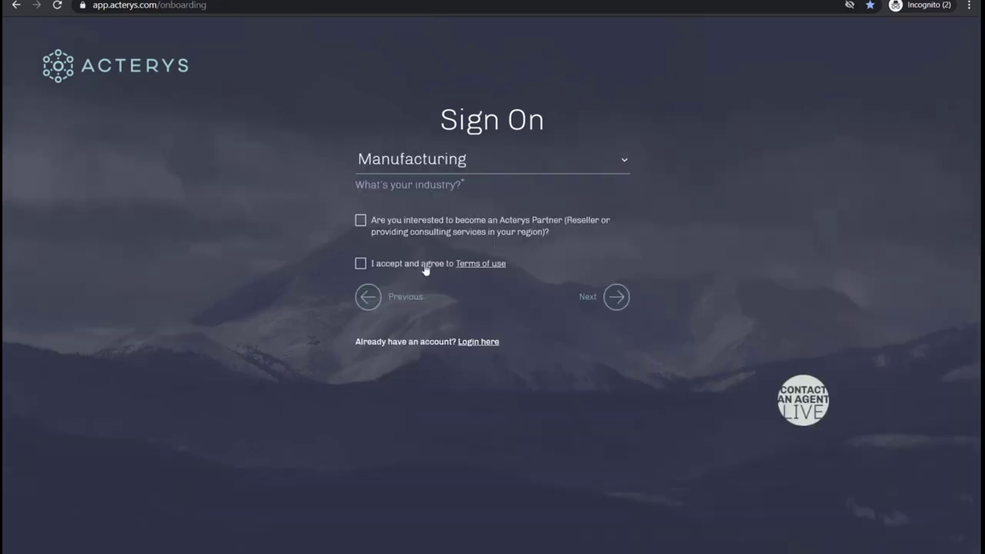
pyautogui.click(361, 224)
pyautogui.click(360, 264)
pyautogui.click(377, 231)
pyautogui.click(612, 299)
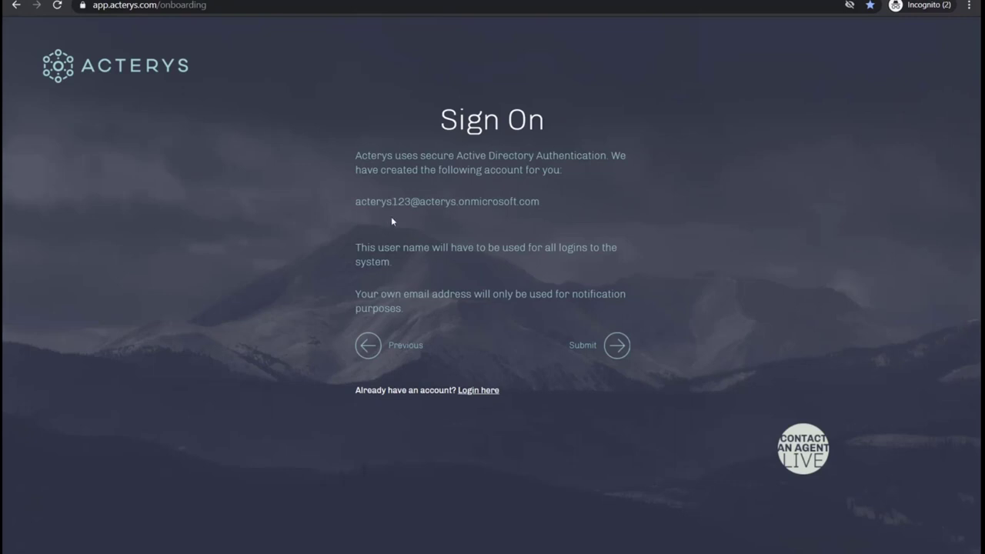
# - Review the created account summary and submit the registration
pyautogui.moveTo(356, 204); pyautogui.dragTo(549, 206)
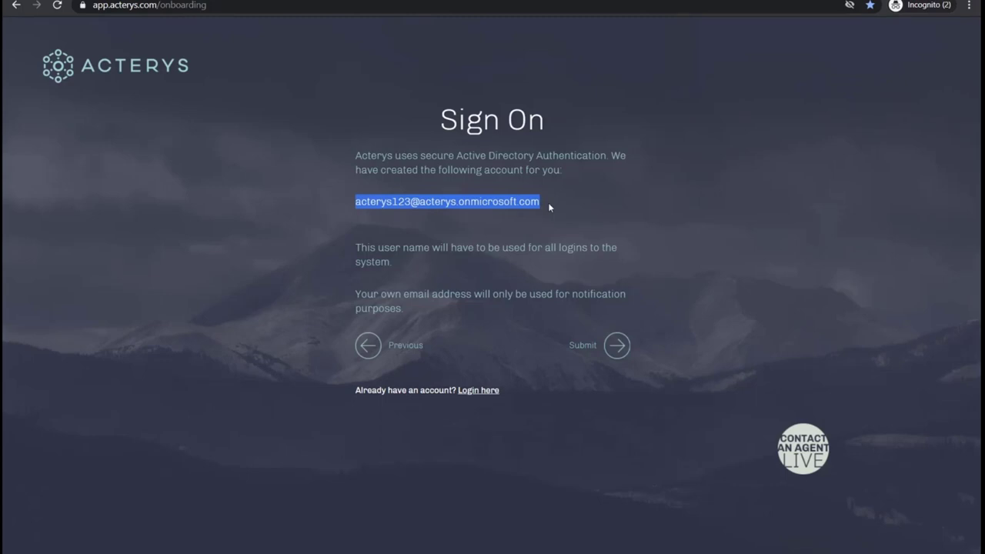
pyautogui.click(512, 219)
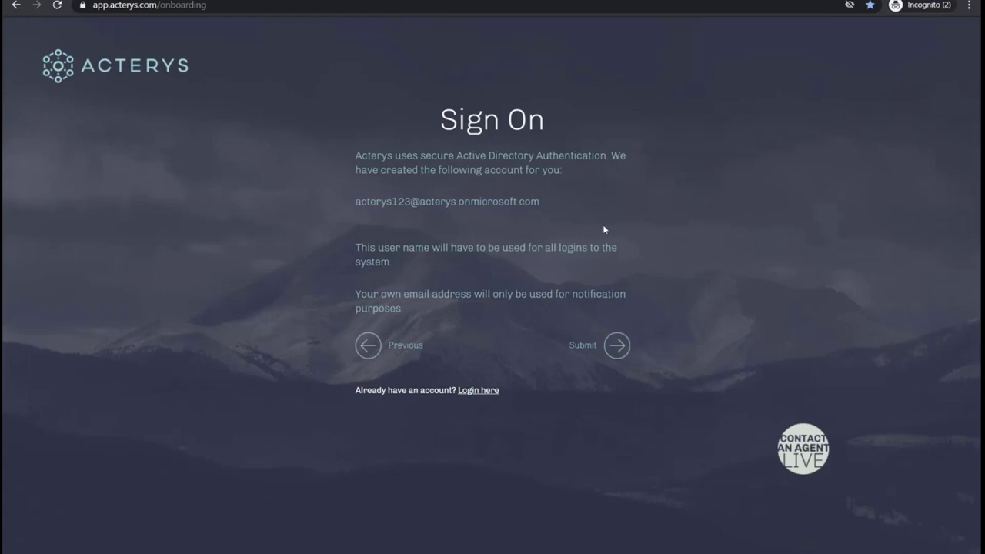
pyautogui.click(617, 345)
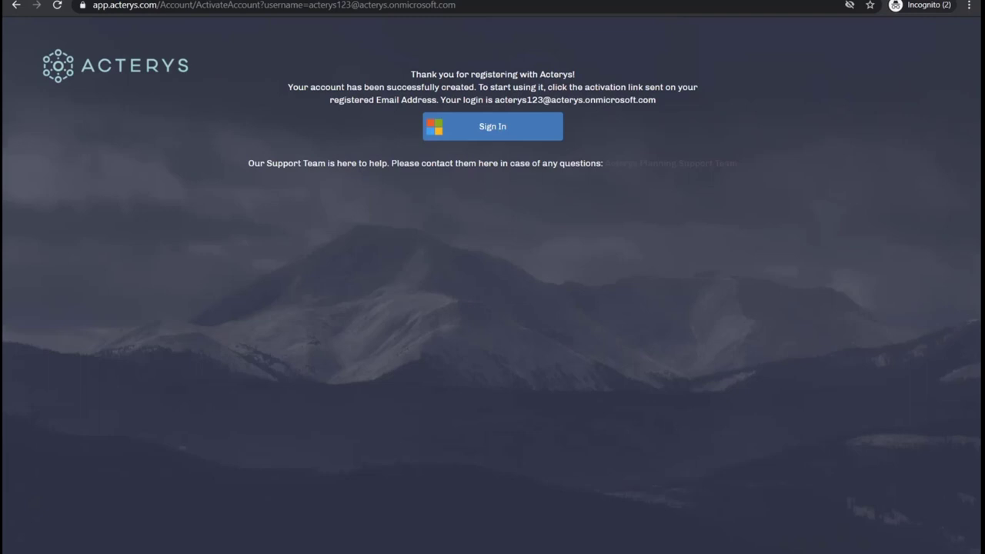
# - In maximized Outlook, follow the Acterys Account Activation email's activation link
pyautogui.hotkey('alt', 'Tab')
pyautogui.click(492, 46)
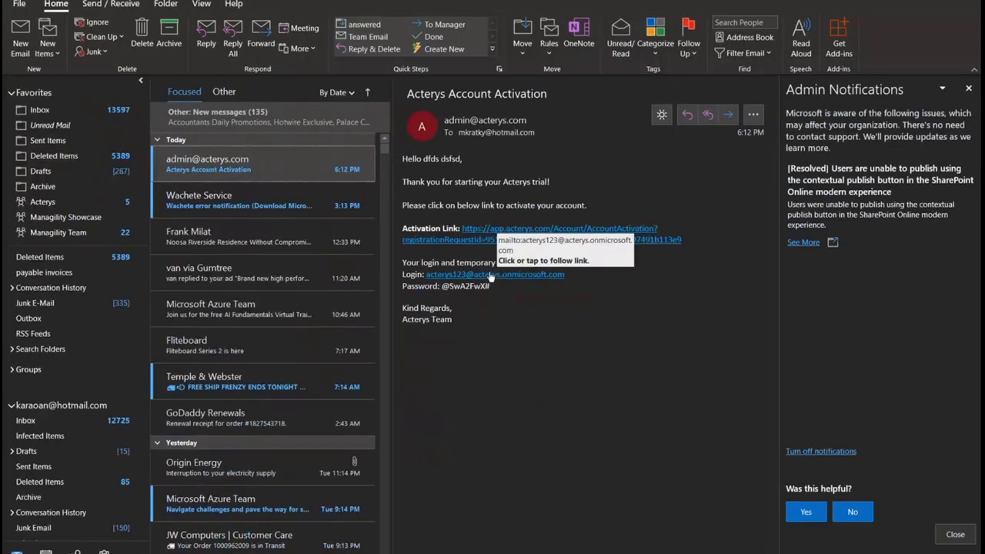
pyautogui.click(476, 240)
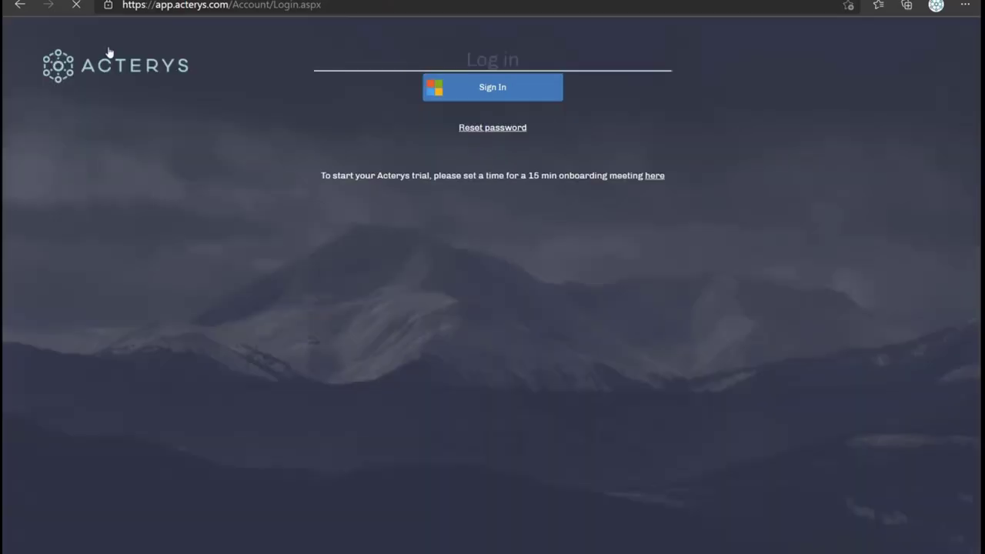
# - Sign in with the Microsoft account using the temporary password copied from the email
pyautogui.click(488, 92)
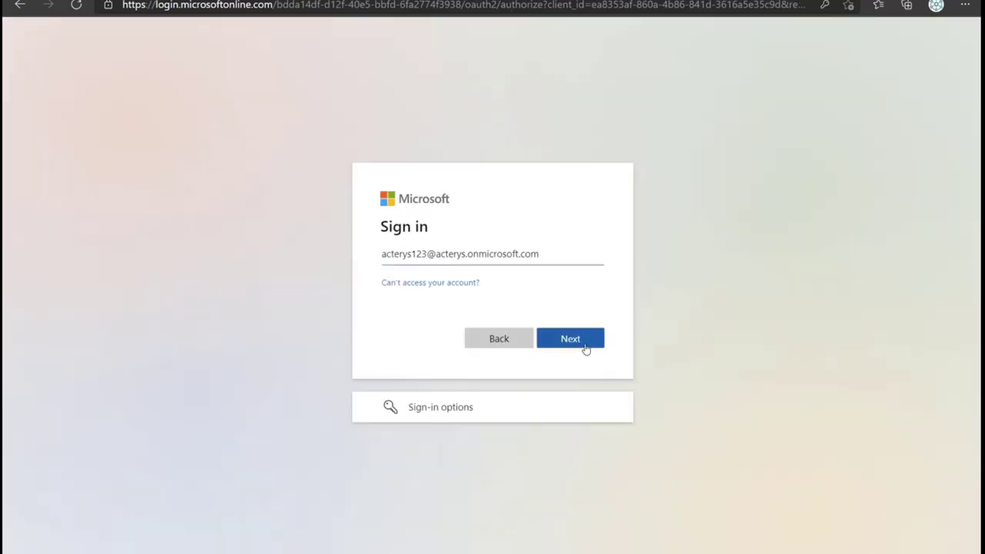
pyautogui.click(586, 349)
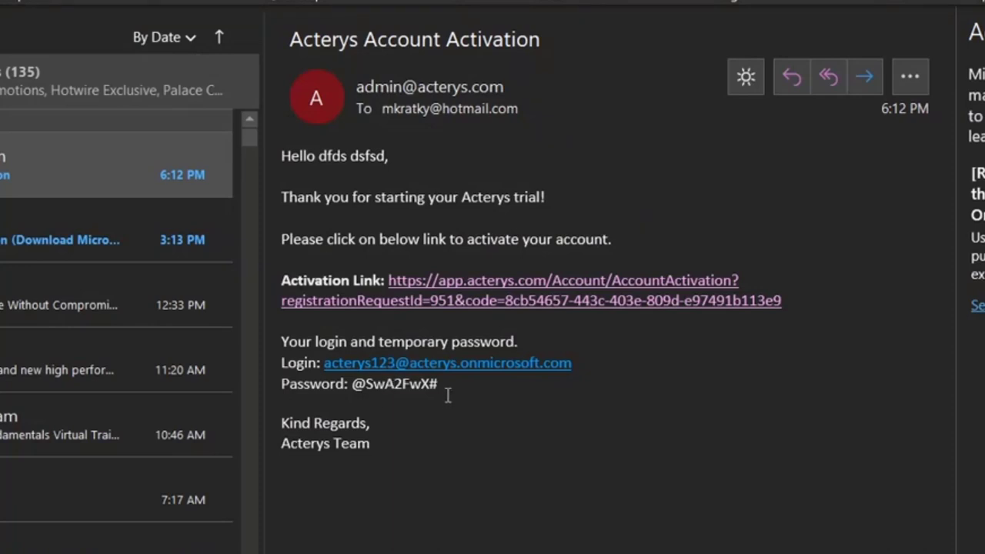
pyautogui.doubleClick(398, 385)
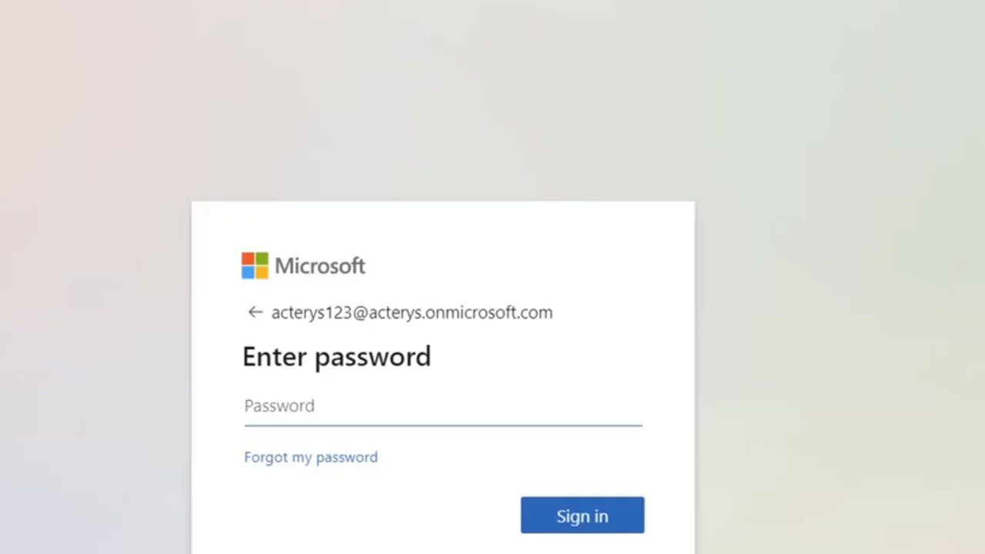
pyautogui.click(405, 413)
pyautogui.hotkey('ctrl', 'v')
pyautogui.click(608, 527)
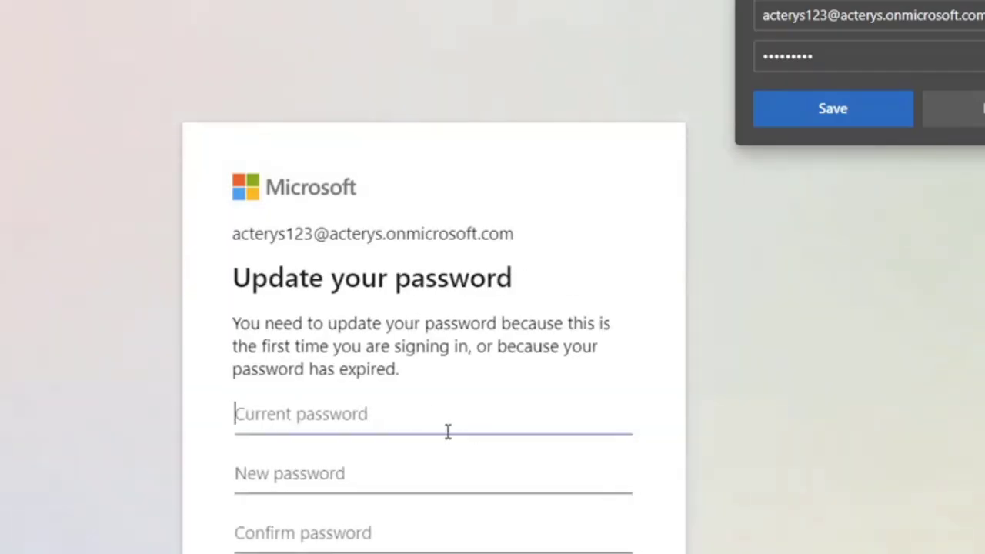
# - Replace the temporary password with a new password and confirm it
pyautogui.click(449, 431)
pyautogui.hotkey('ctrl', 'v')
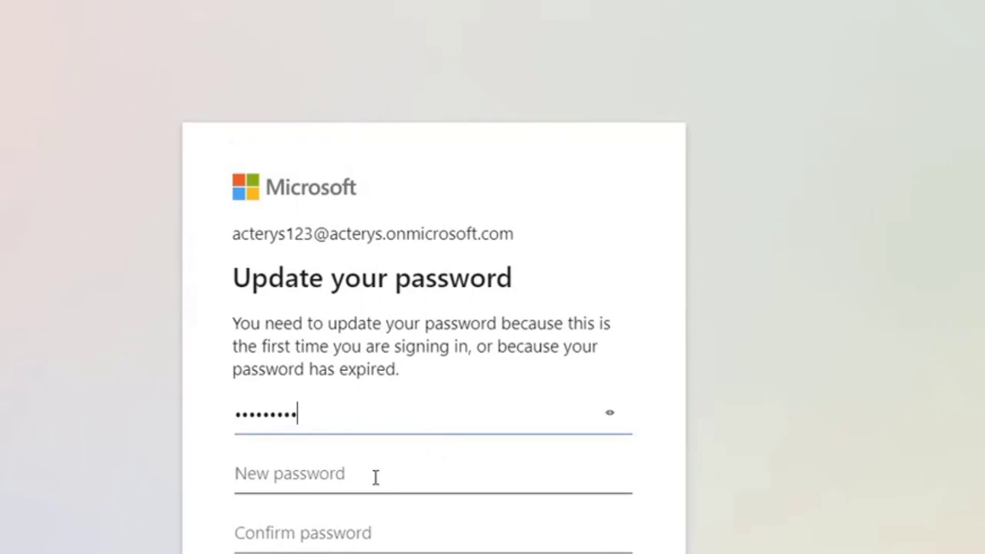
pyautogui.click(376, 477)
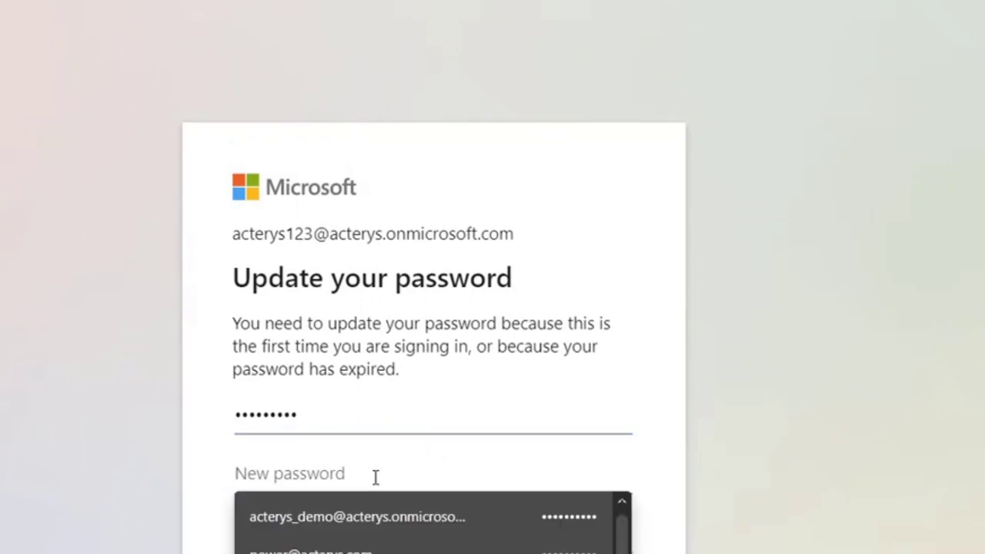
pyautogui.write('**********')
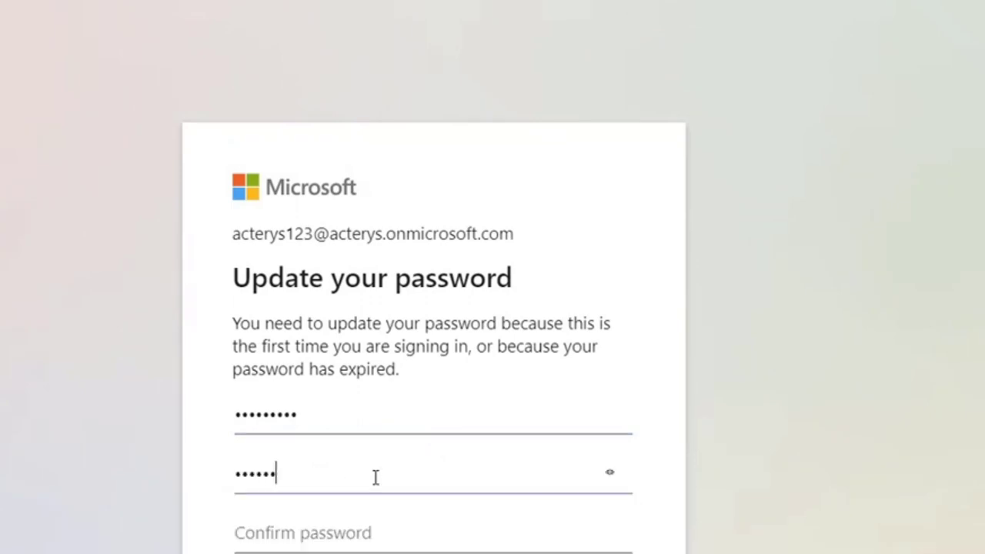
pyautogui.press('Tab')
pyautogui.write('********')
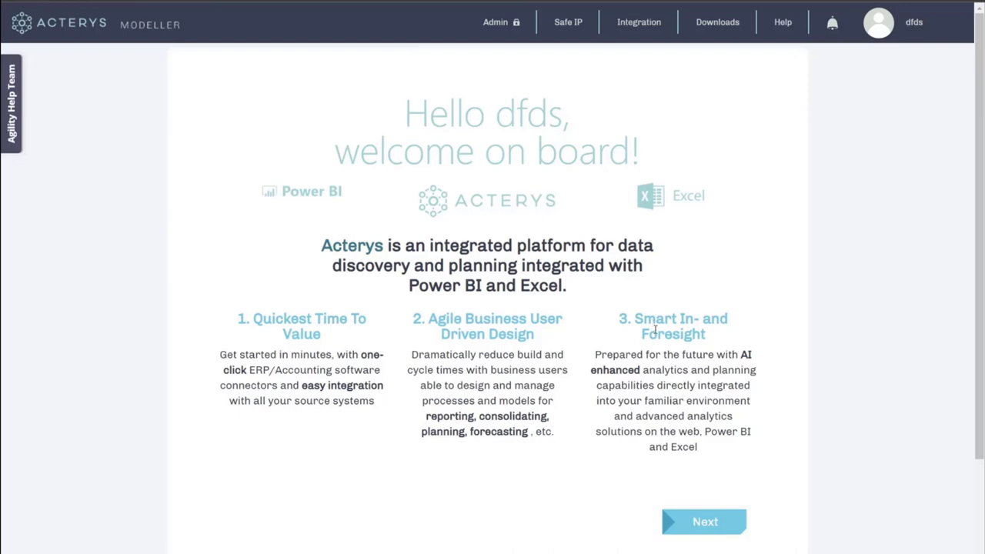
# - Advance to the database details slide and select server Acterys.database.windows.net and database AP_acterys123
pyautogui.click(688, 522)
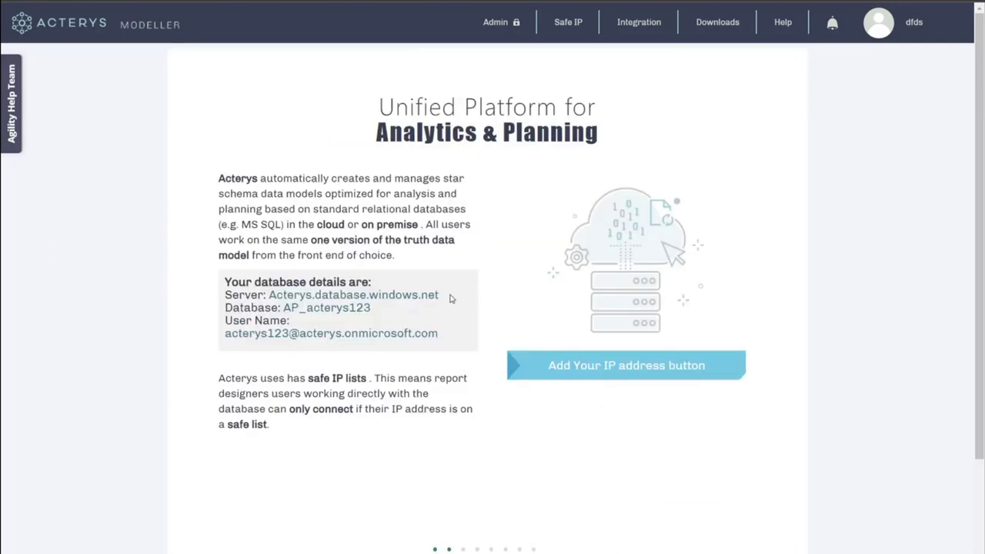
pyautogui.moveTo(451, 299); pyautogui.dragTo(220, 300)
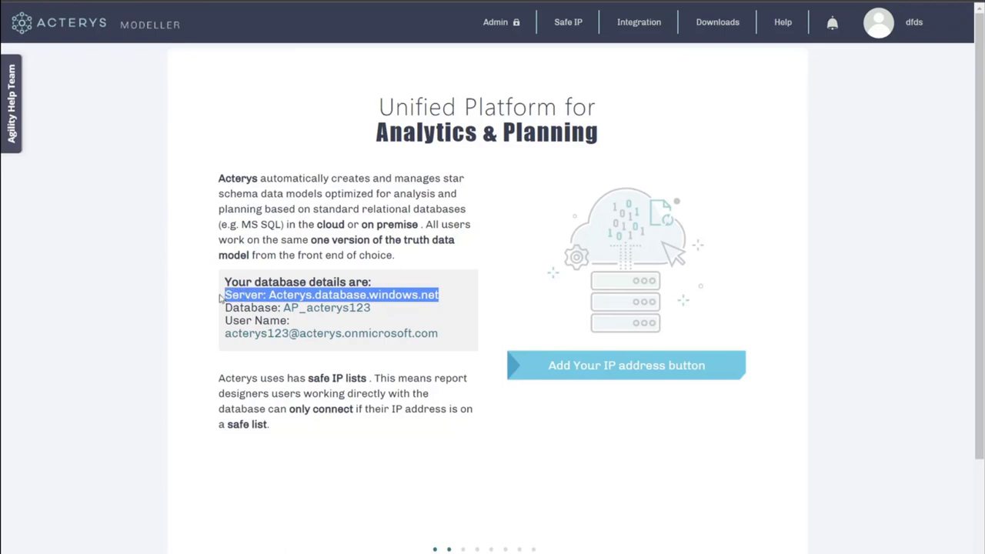
pyautogui.moveTo(265, 295); pyautogui.dragTo(451, 302)
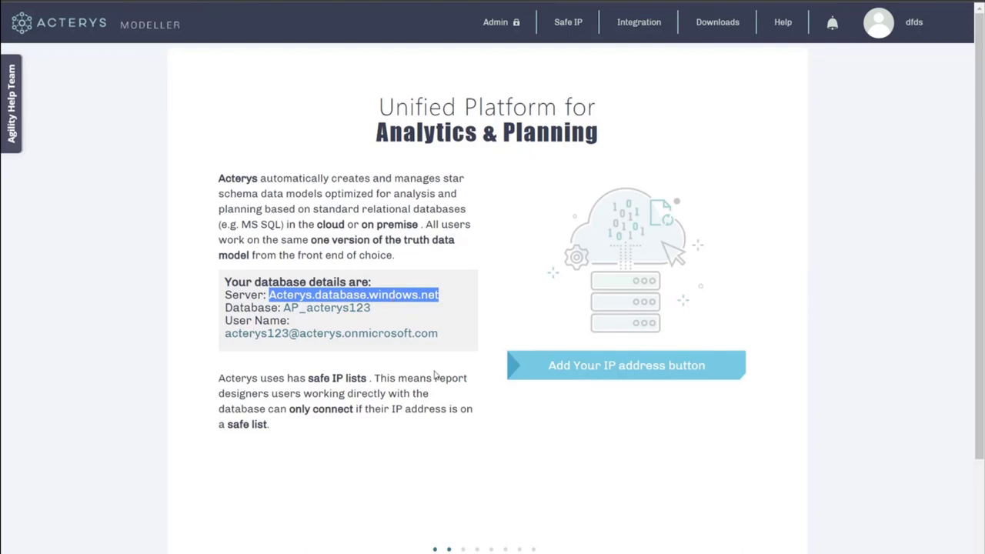
pyautogui.moveTo(393, 310); pyautogui.dragTo(282, 308)
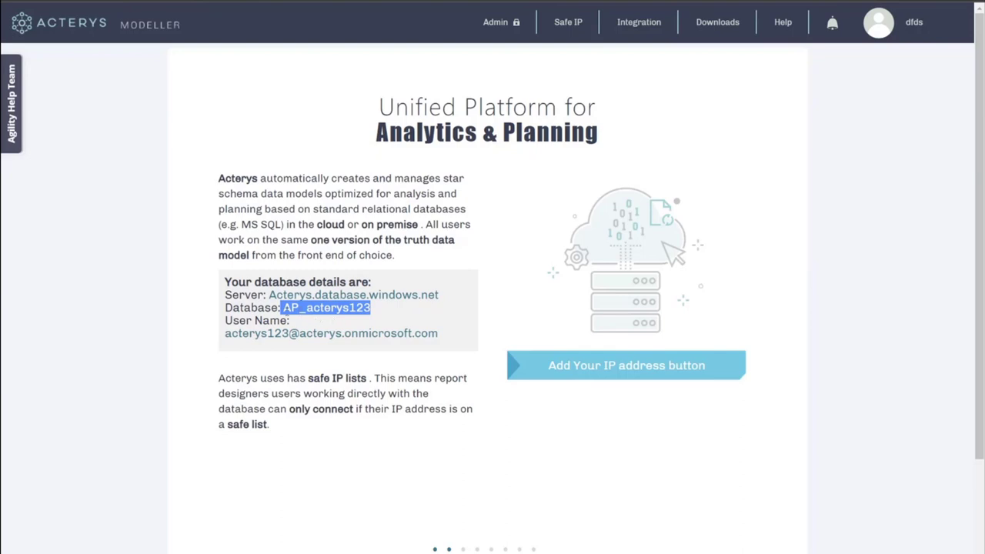
# - Highlight the database name and user name lines in the details box, then clear the selection
pyautogui.click(301, 308)
pyautogui.moveTo(301, 309); pyautogui.dragTo(373, 309)
pyautogui.click(283, 307)
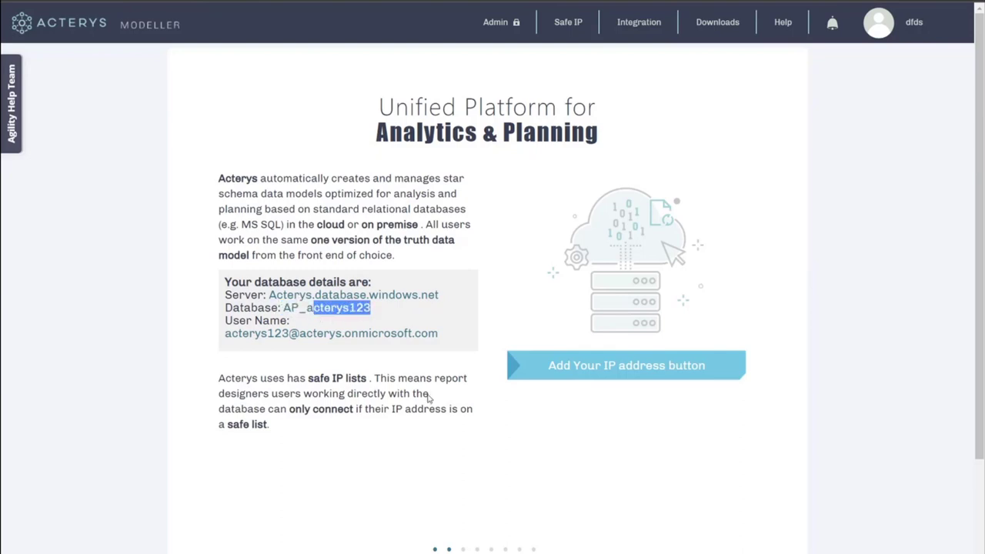
pyautogui.click(392, 327)
pyautogui.moveTo(221, 340); pyautogui.dragTo(456, 352)
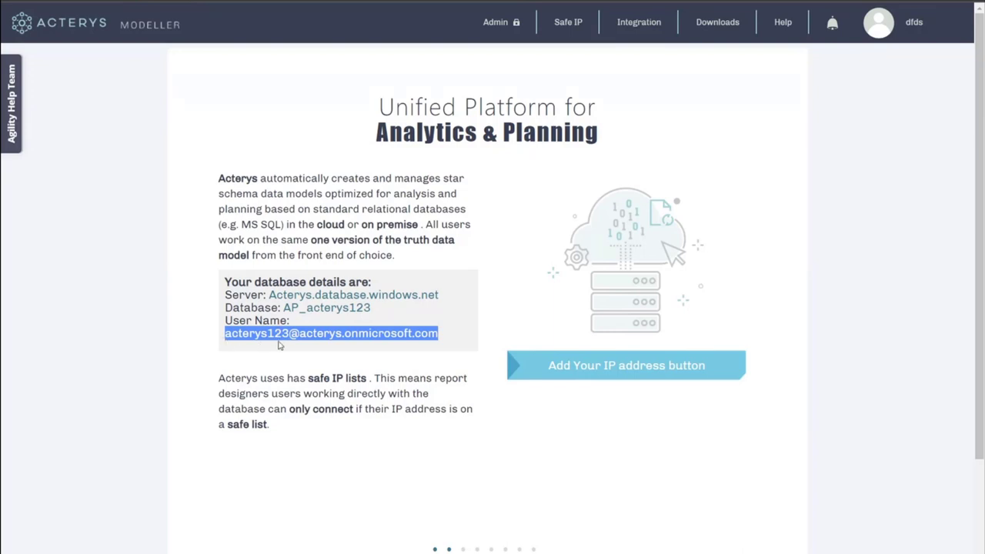
pyautogui.click(514, 279)
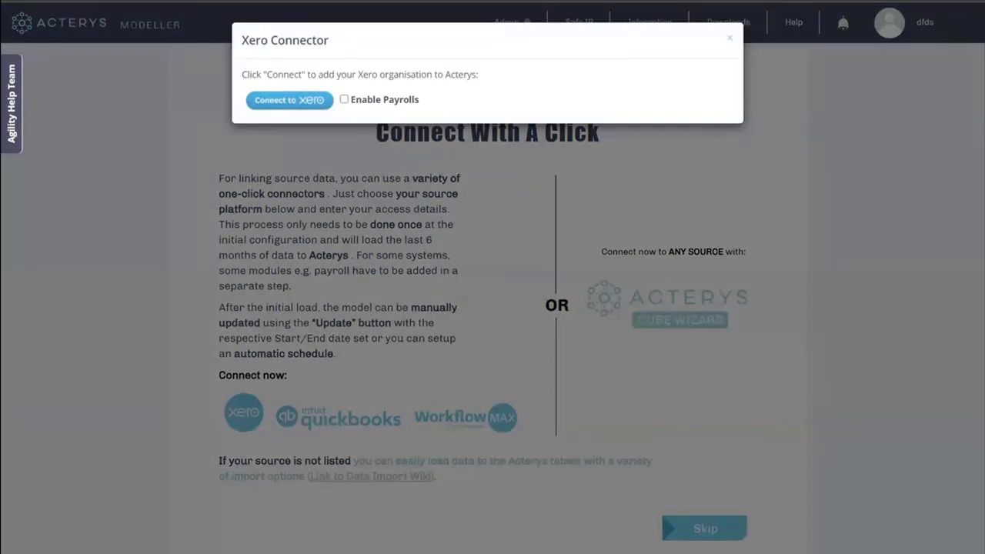
# - Connect to Xero, log in and confirm with the authenticator code
pyautogui.click(298, 105)
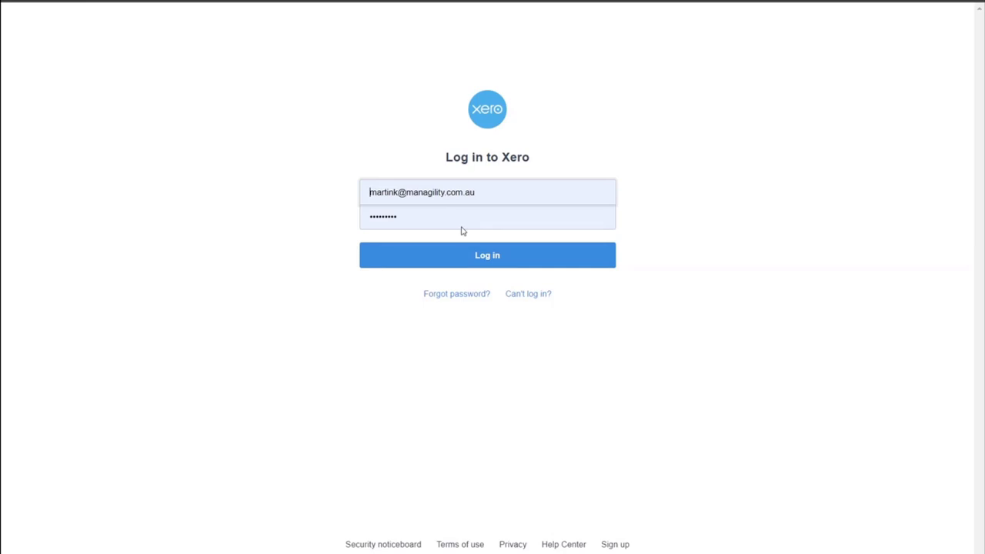
pyautogui.click(457, 265)
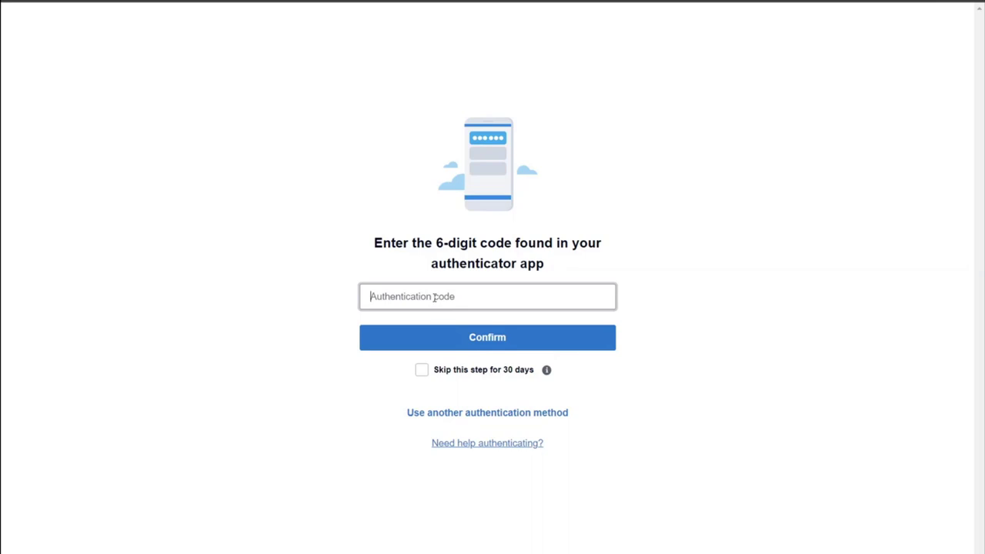
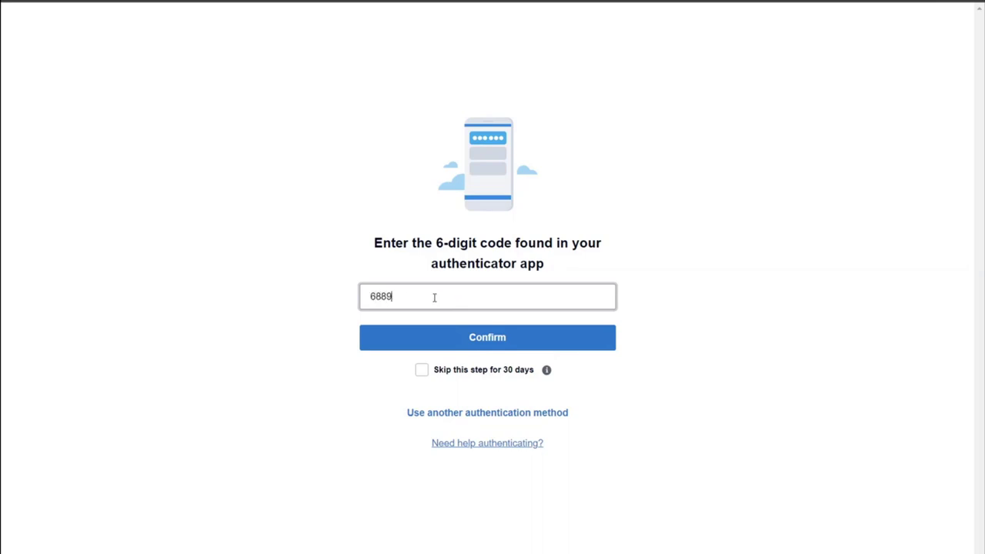
pyautogui.click(467, 339)
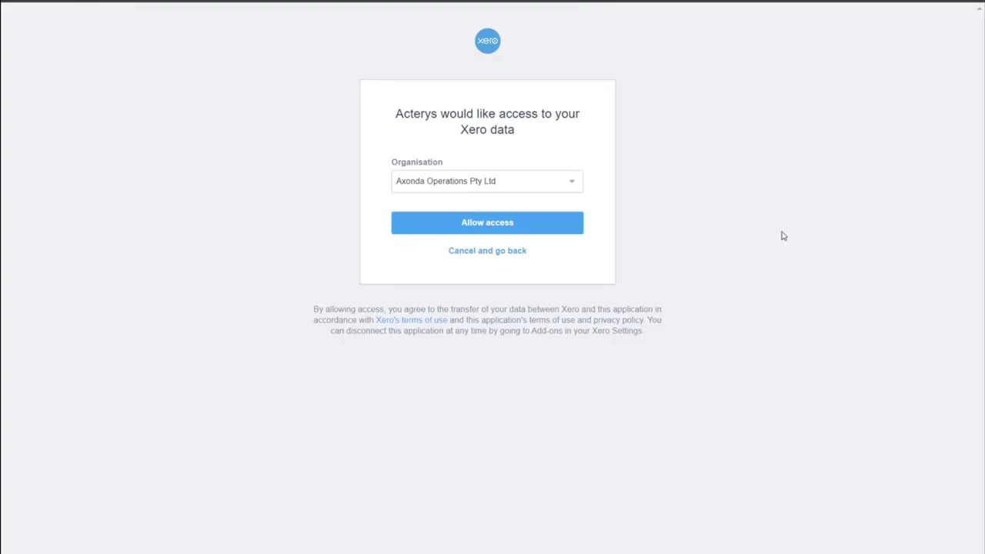
# - Choose Mp High Tech Solutions Pty Ltd and allow Acterys access
pyautogui.click(554, 189)
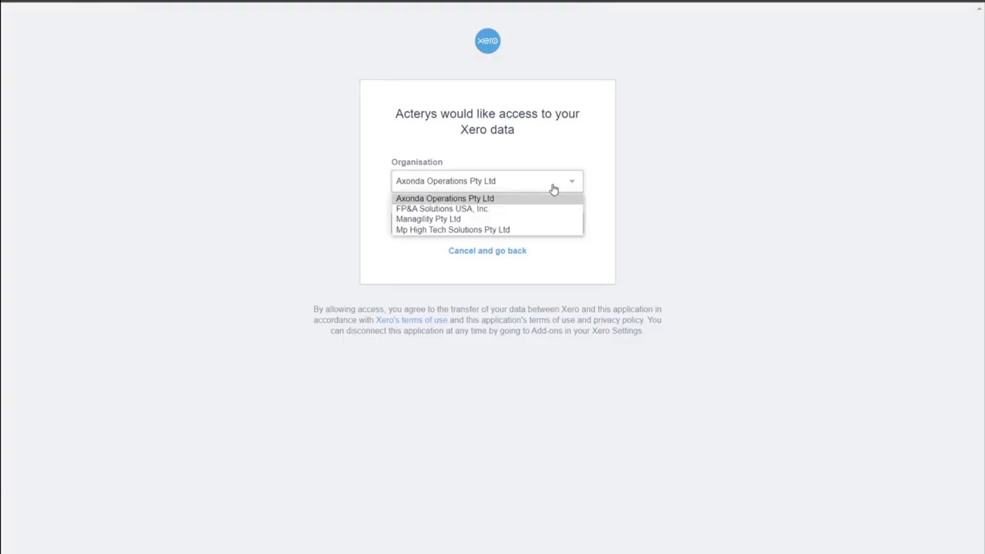
pyautogui.click(510, 230)
pyautogui.click(516, 222)
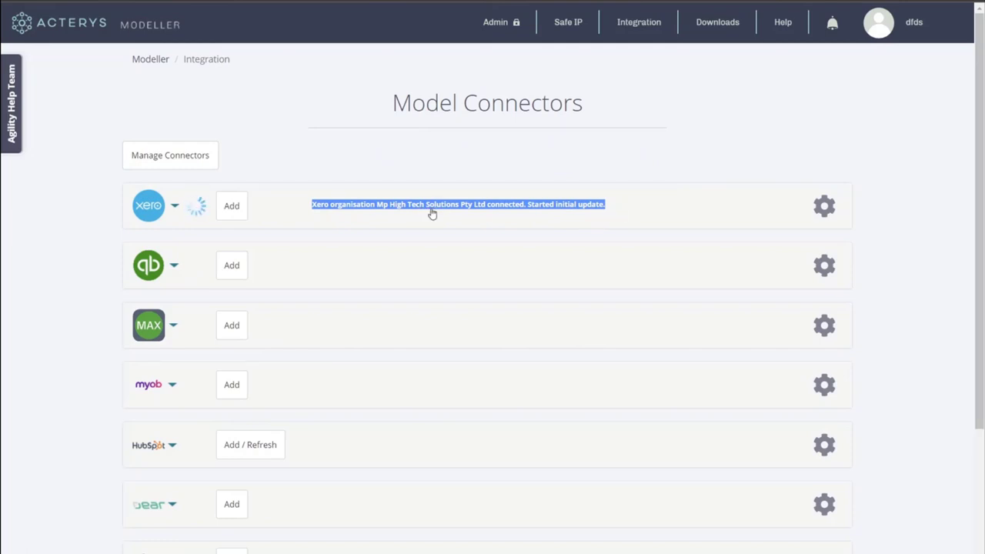
# - Expand the Xero connector to show Mp High Tech Solutions Pty Ltd's Refresh Token and Data Integration details
pyautogui.click(175, 206)
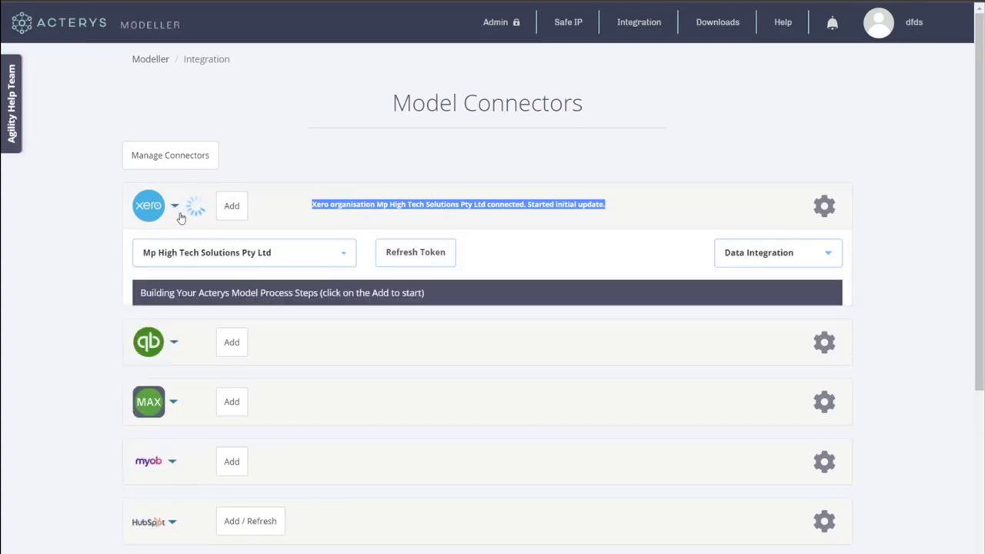
pyautogui.click(506, 193)
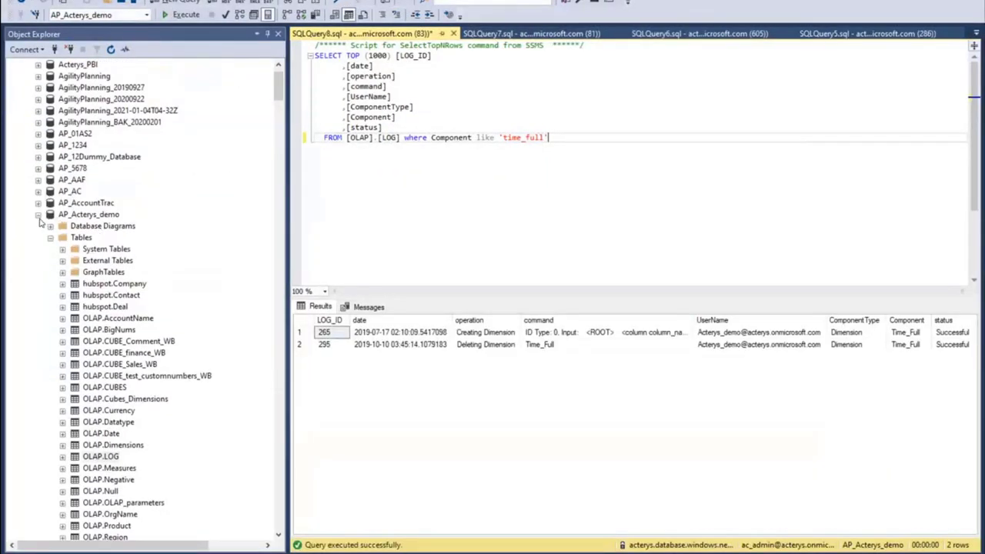
# - Collapse AP_Acterys_demo, browse AP_acterys123's OLAP and xero tables, and select OLAP.Month
pyautogui.click(39, 217)
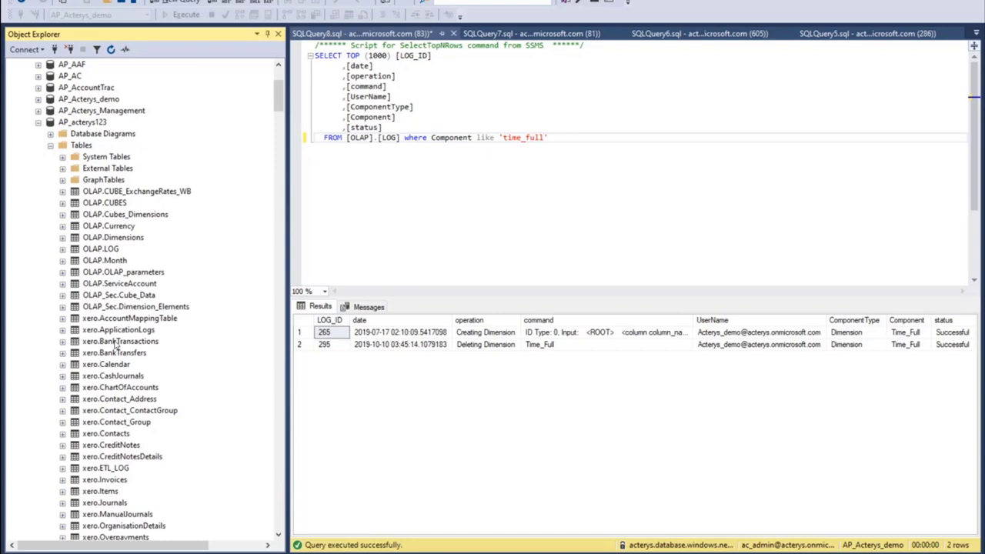
pyautogui.scroll(-1, 129, 341)
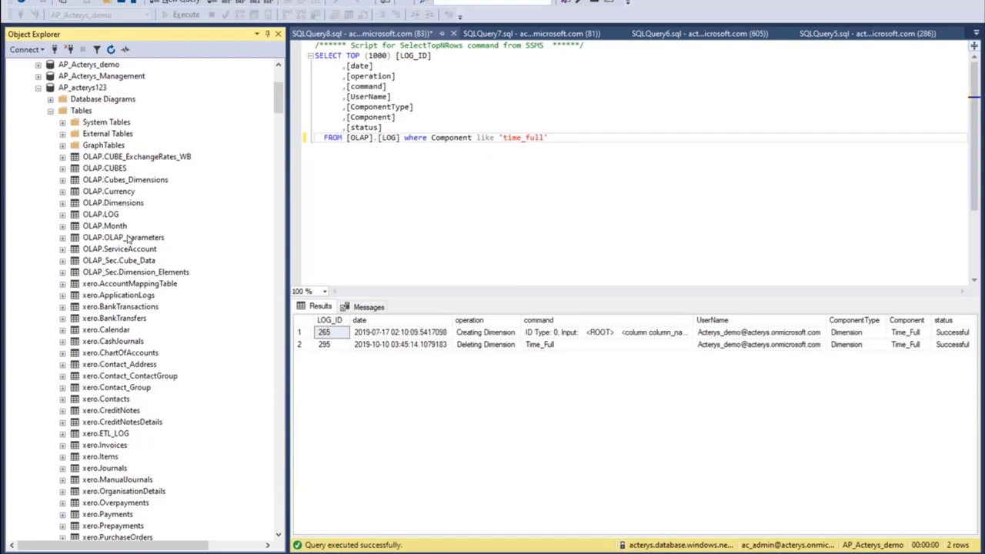
pyautogui.scroll(-4, 128, 240)
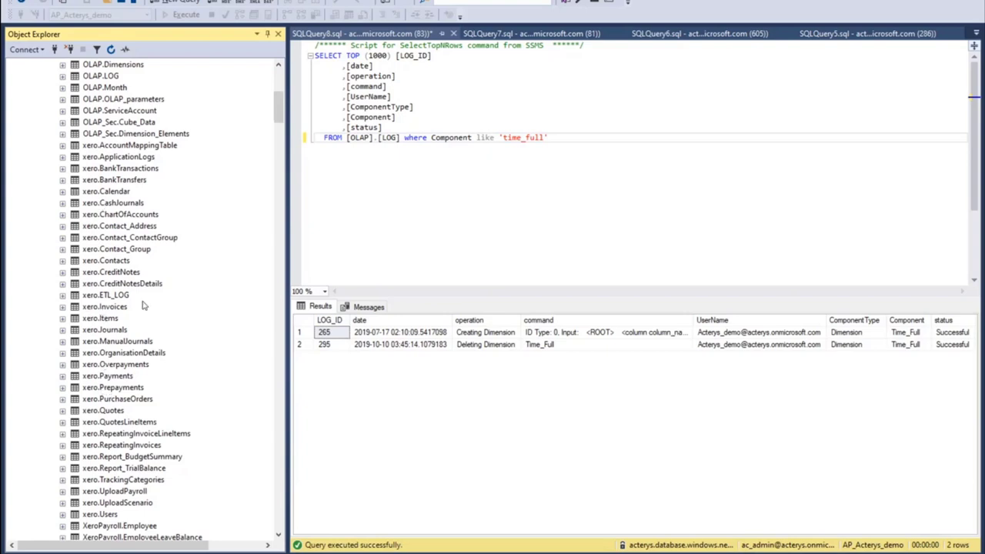
pyautogui.scroll(2, 143, 306)
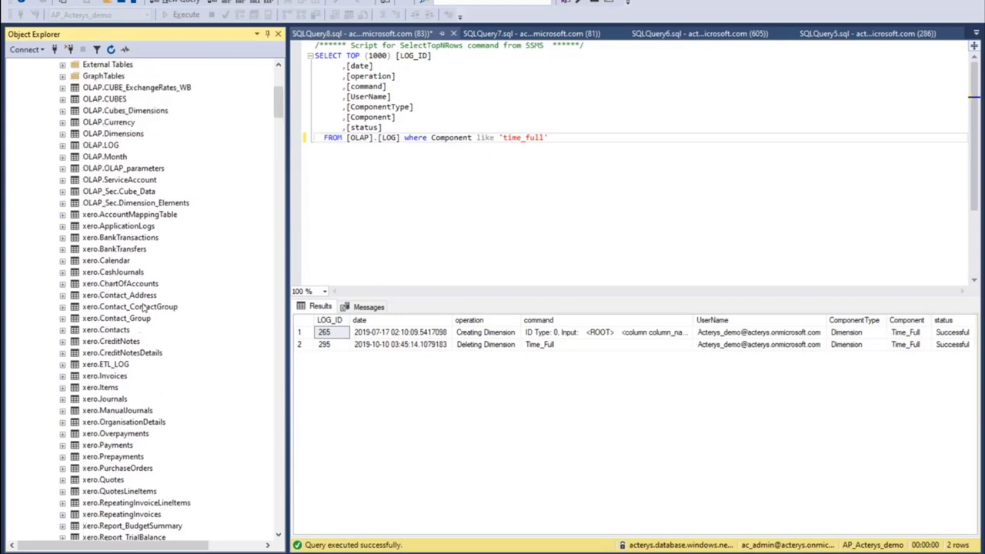
pyautogui.scroll(-1, 116, 314)
pyautogui.scroll(-1, 115, 312)
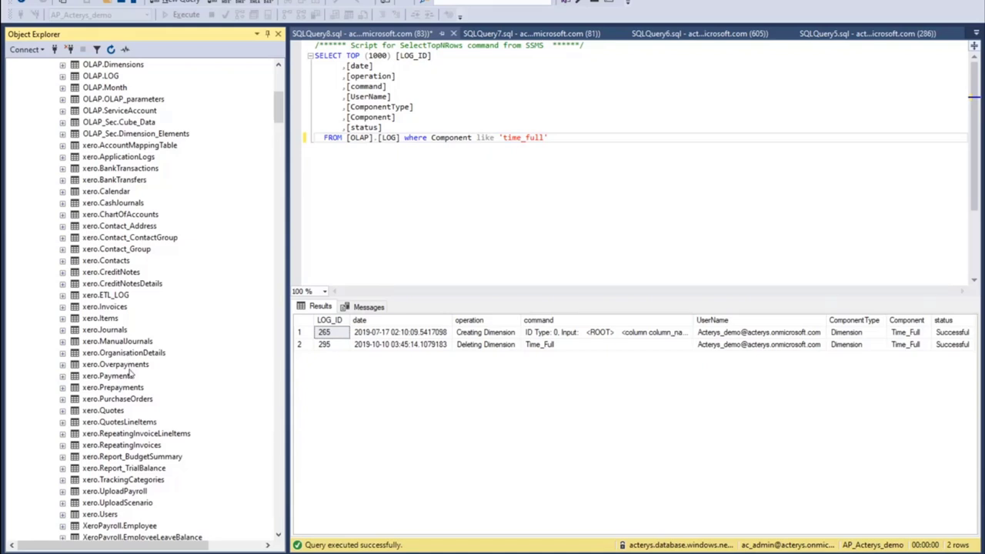
pyautogui.scroll(2, 145, 371)
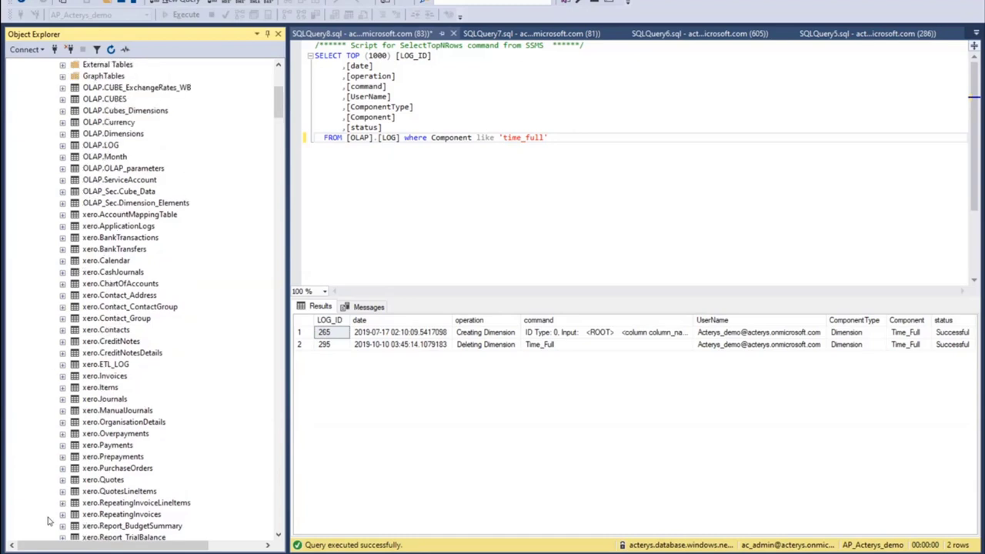
pyautogui.scroll(3, 115, 294)
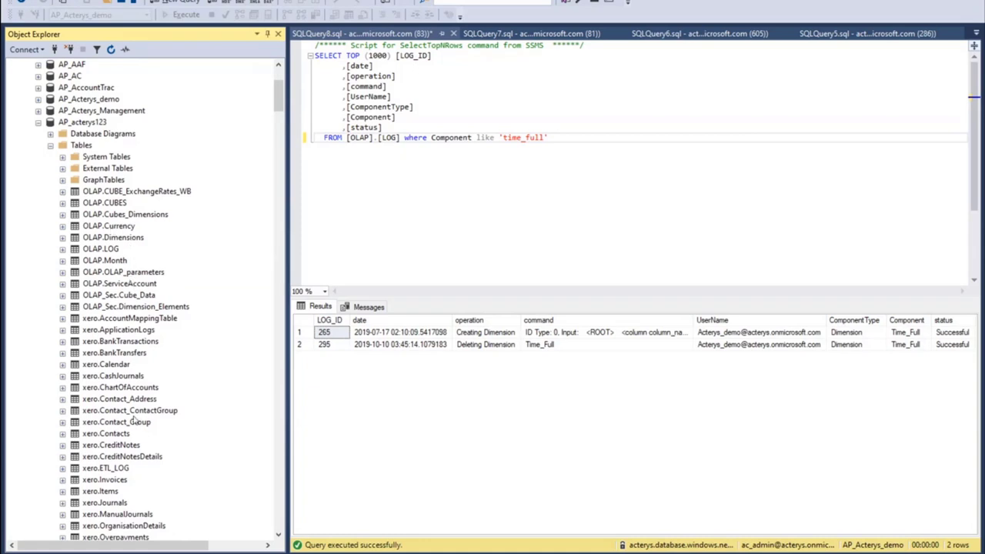
pyautogui.scroll(-2, 106, 401)
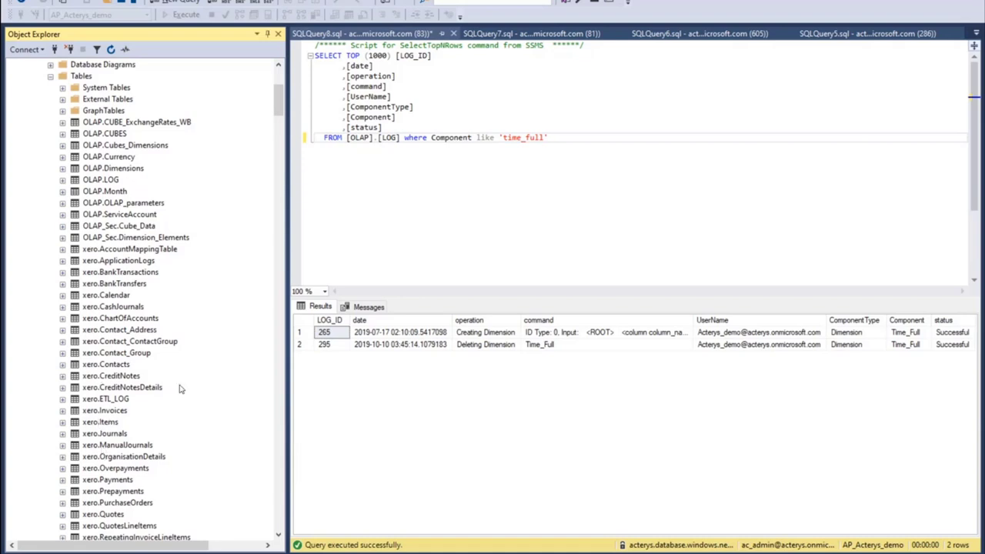
pyautogui.scroll(-1, 104, 354)
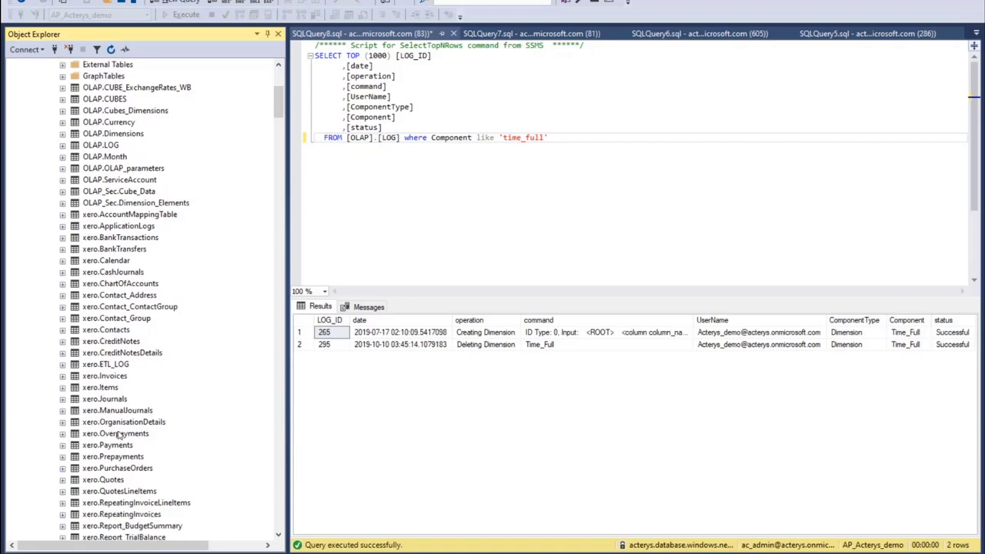
pyautogui.scroll(2, 119, 436)
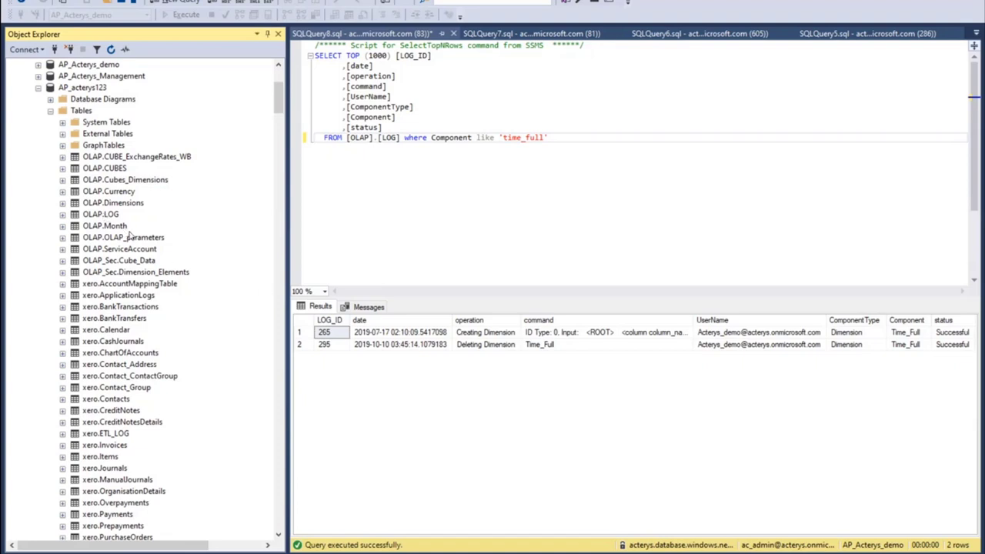
pyautogui.click(125, 227)
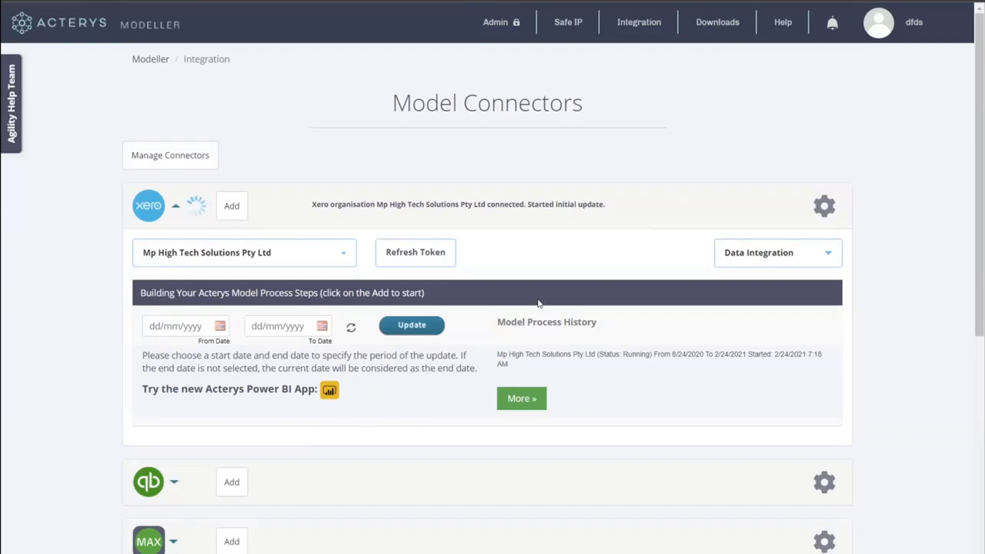
# - Scroll the Model Connectors page down and back up, then bring up the Help menu
pyautogui.scroll(-5, 538, 303)
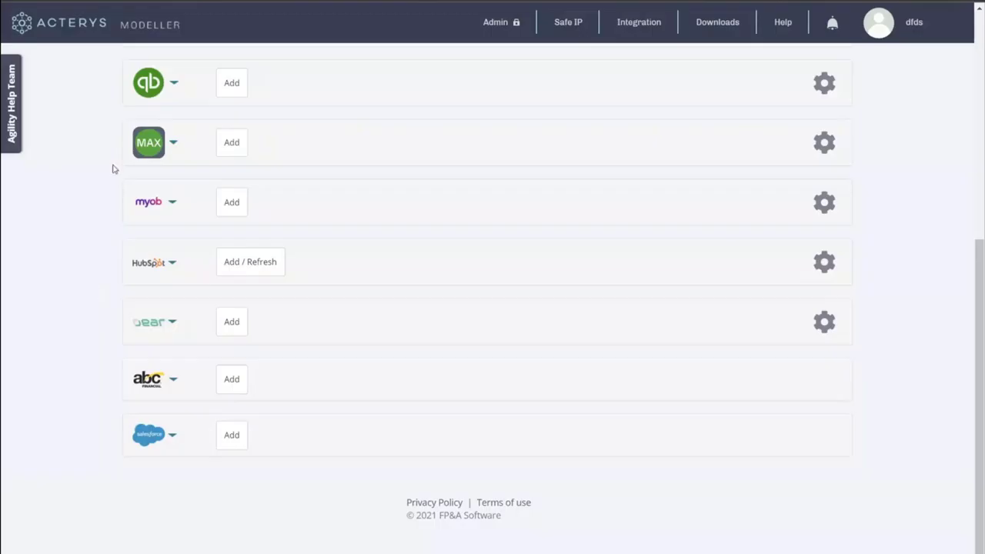
pyautogui.scroll(5, 299, 239)
pyautogui.scroll(1, 298, 228)
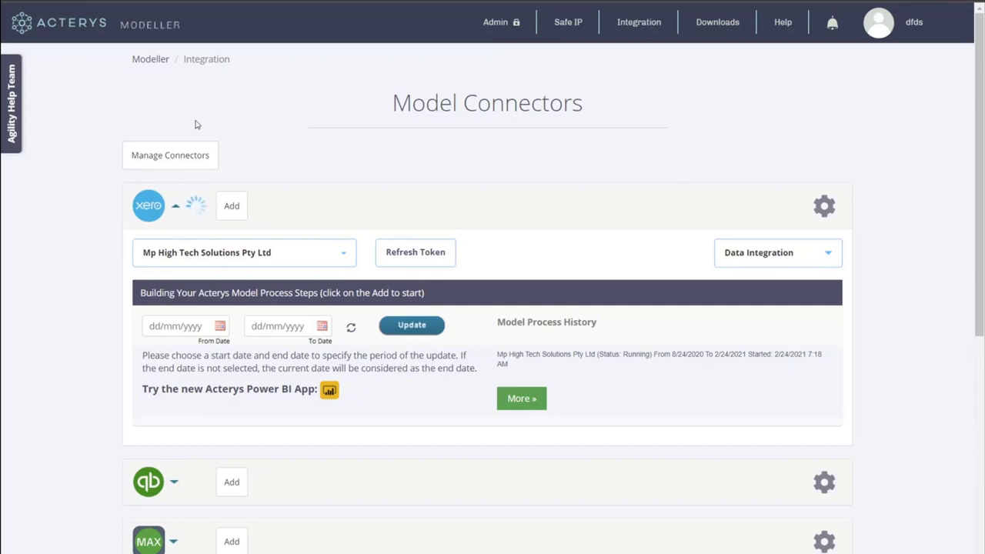
pyautogui.click(782, 28)
# - Launch Help > Getting Started and skip ahead to the 'Source Tables or OLAP' slide
pyautogui.click(783, 55)
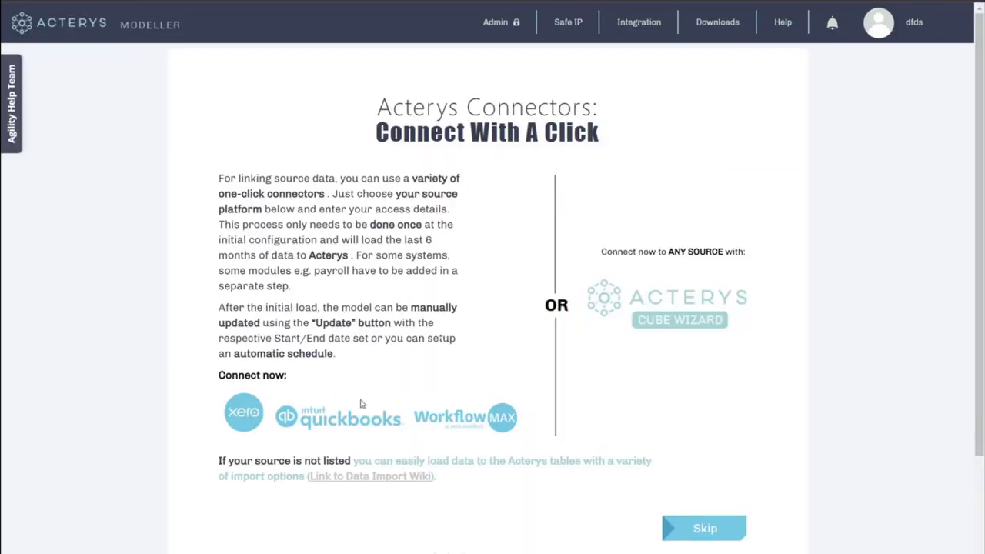
pyautogui.scroll(-2, 360, 407)
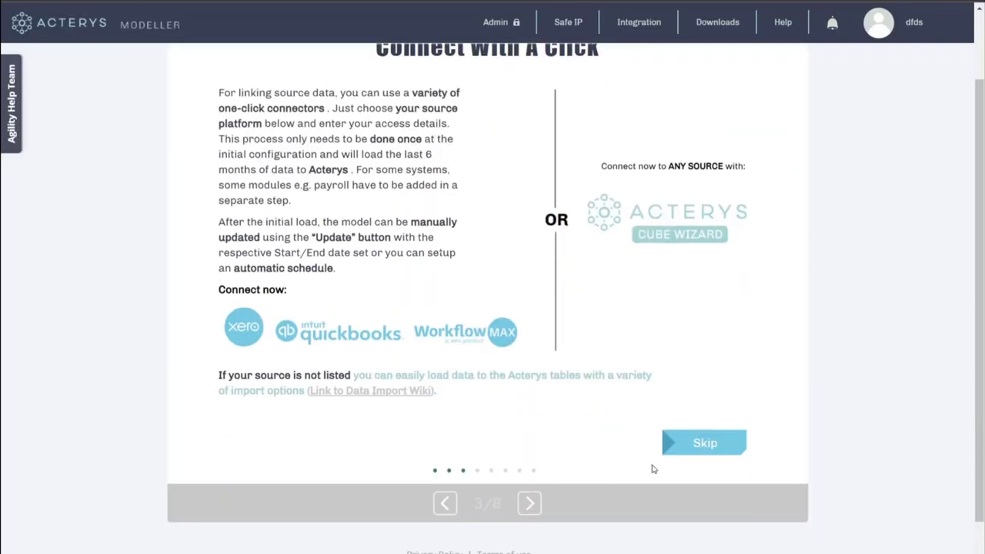
pyautogui.click(683, 460)
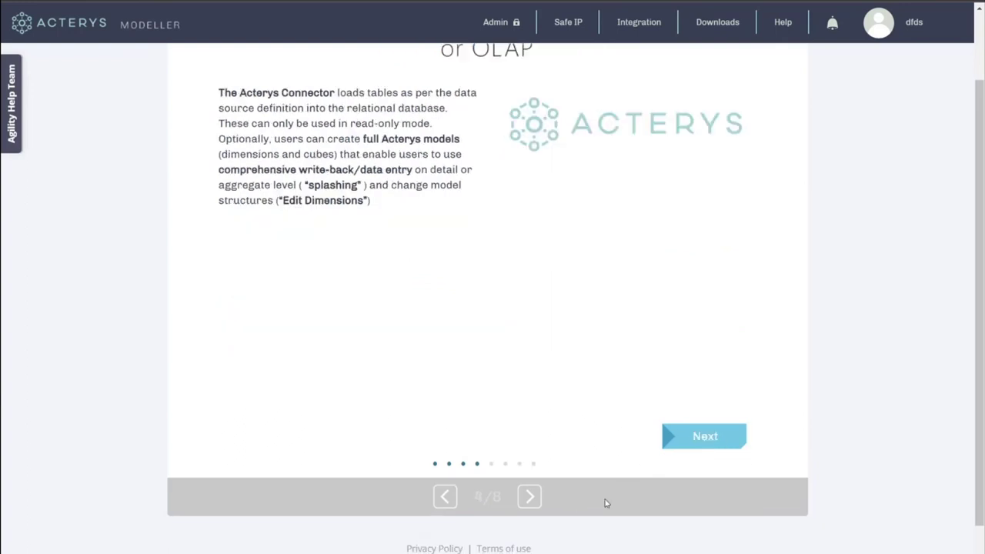
pyautogui.scroll(2, 429, 325)
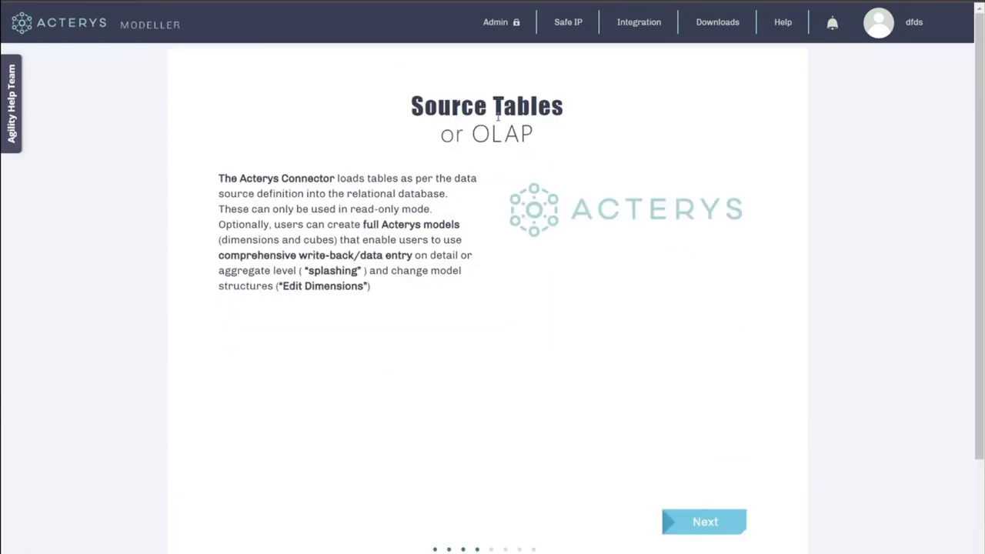
pyautogui.moveTo(412, 106); pyautogui.dragTo(570, 117)
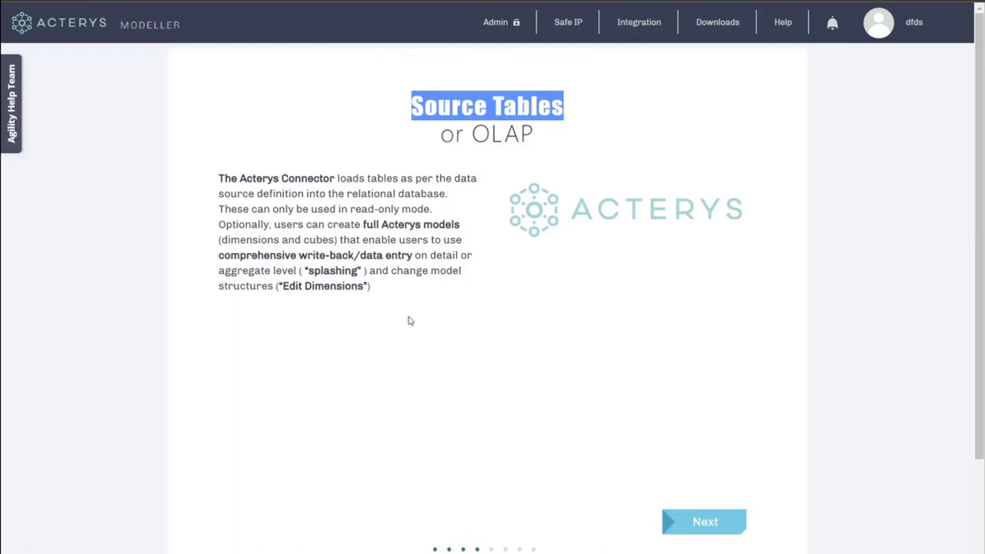
# - Advance past 'Access The Model' to the 'Software Enabled Service Model' slide
pyautogui.scroll(-2, 423, 318)
pyautogui.scroll(2, 653, 419)
pyautogui.click(705, 523)
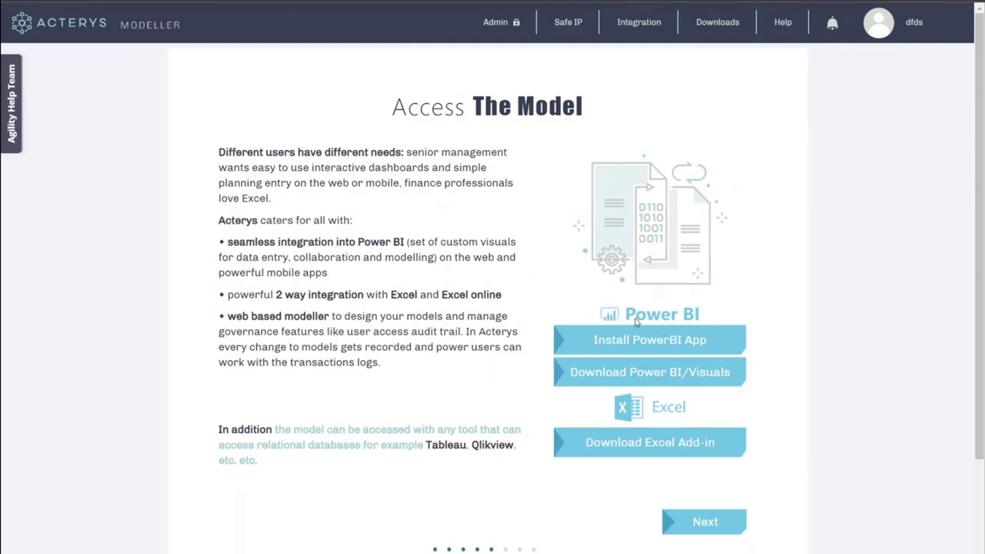
pyautogui.click(702, 528)
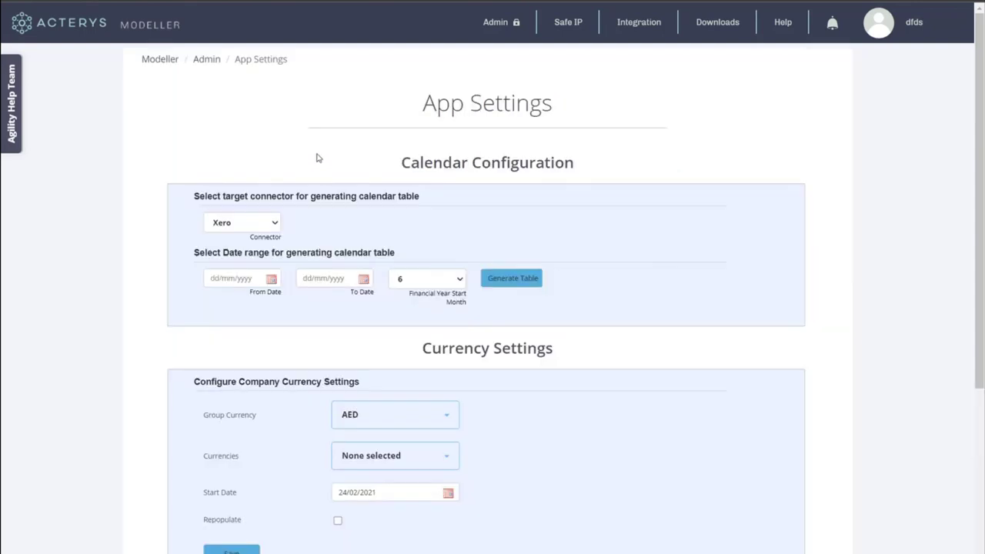
# - Change the group currency from AED to AUD
pyautogui.scroll(-5, 388, 131)
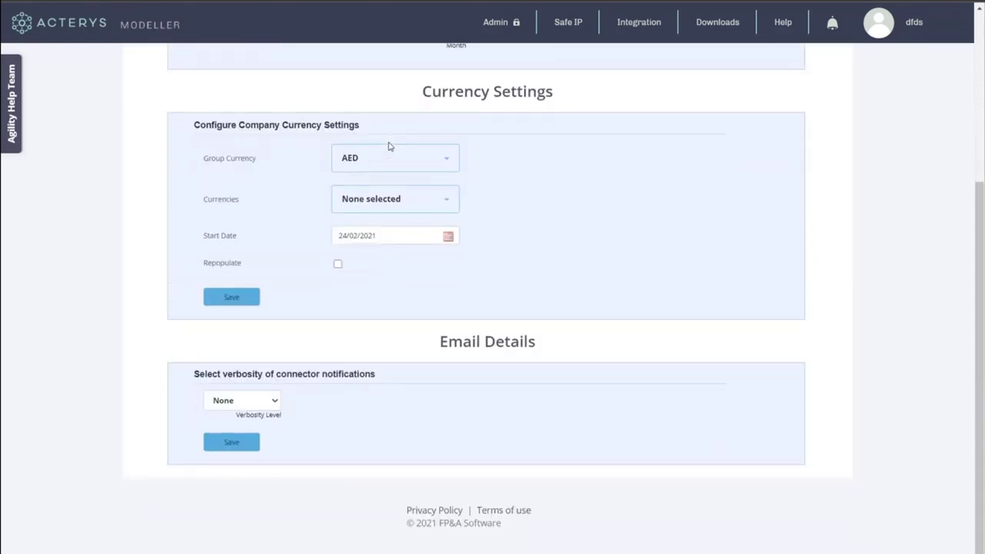
pyautogui.click(449, 161)
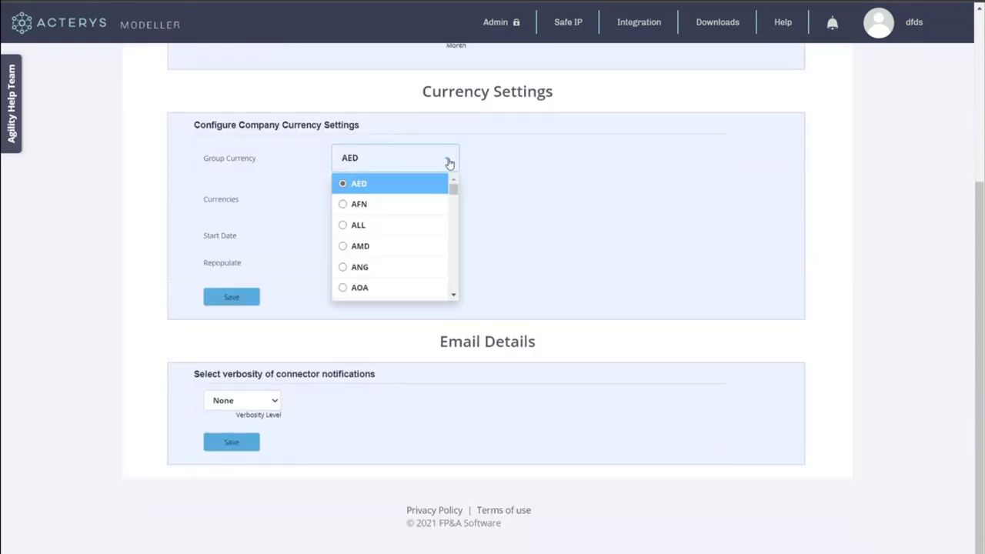
pyautogui.scroll(-3, 408, 270)
pyautogui.scroll(3, 431, 263)
pyautogui.click(589, 199)
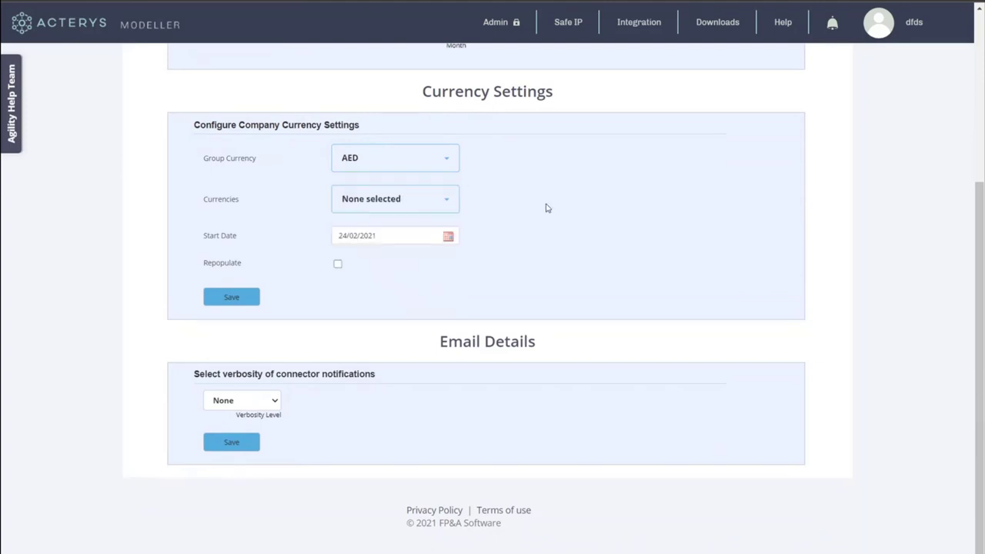
pyautogui.click(408, 215)
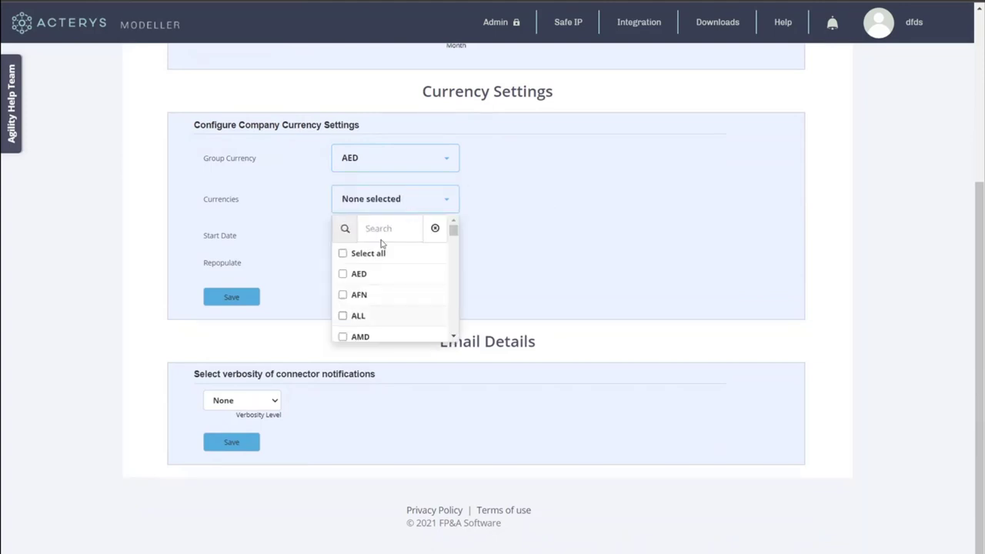
pyautogui.click(453, 164)
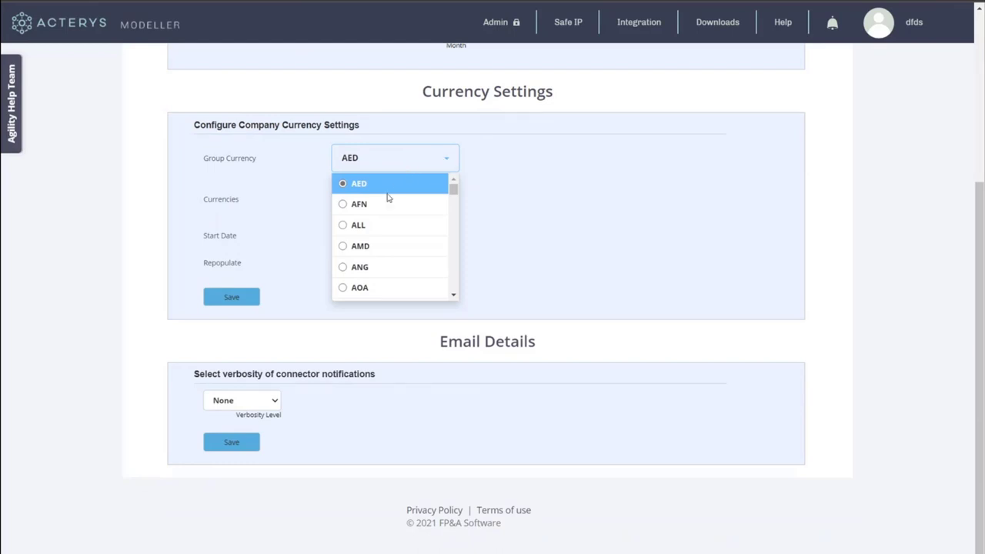
pyautogui.scroll(-3, 369, 257)
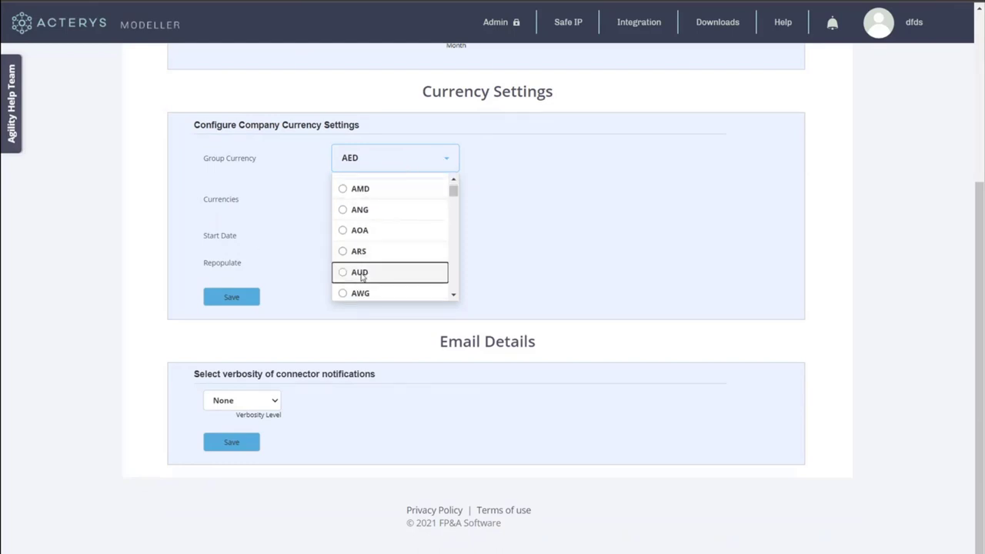
pyautogui.click(362, 275)
# - Search for and add USD and EUR as the company currencies
pyautogui.click(433, 205)
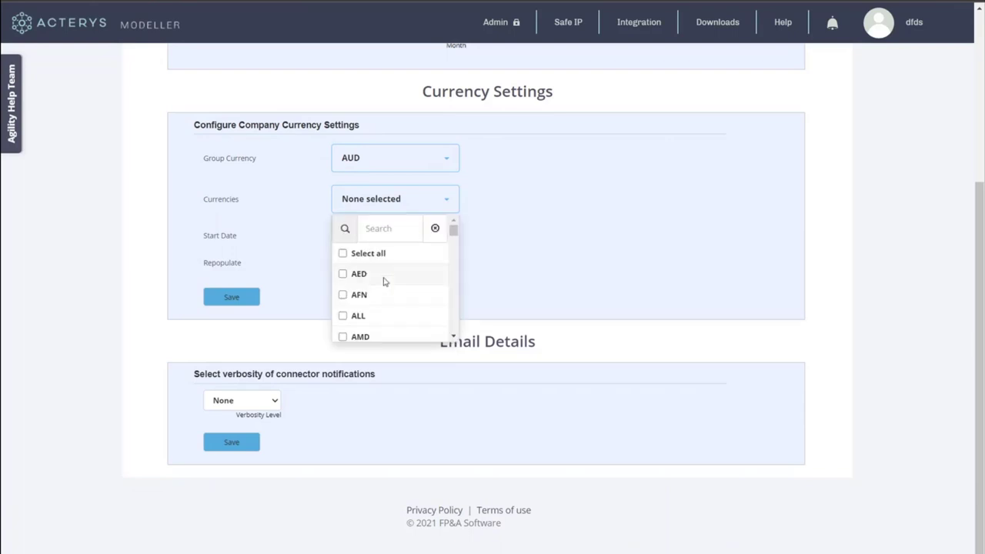
pyautogui.click(408, 229)
pyautogui.write('usd')
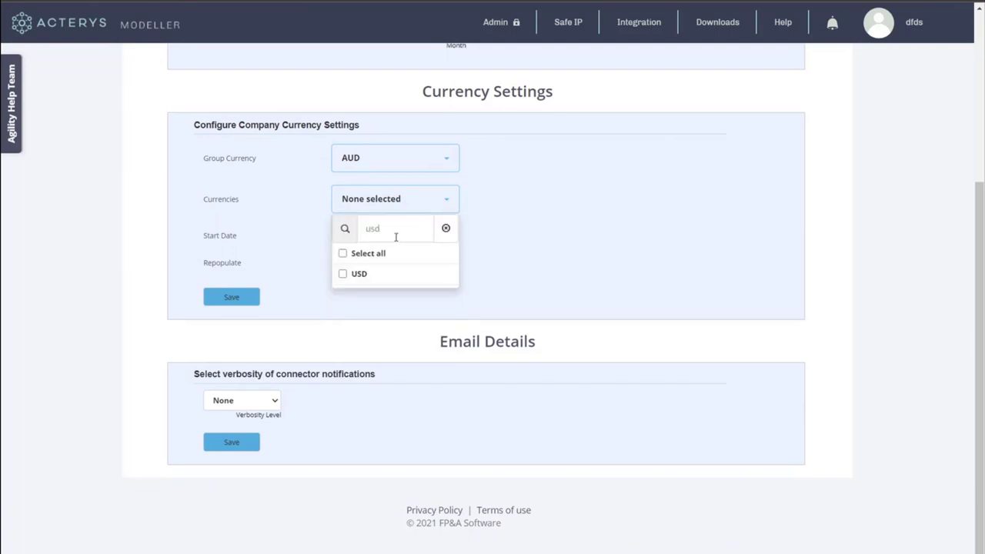
pyautogui.click(357, 274)
pyautogui.moveTo(394, 235); pyautogui.dragTo(356, 236)
pyautogui.write('eur')
pyautogui.click(358, 274)
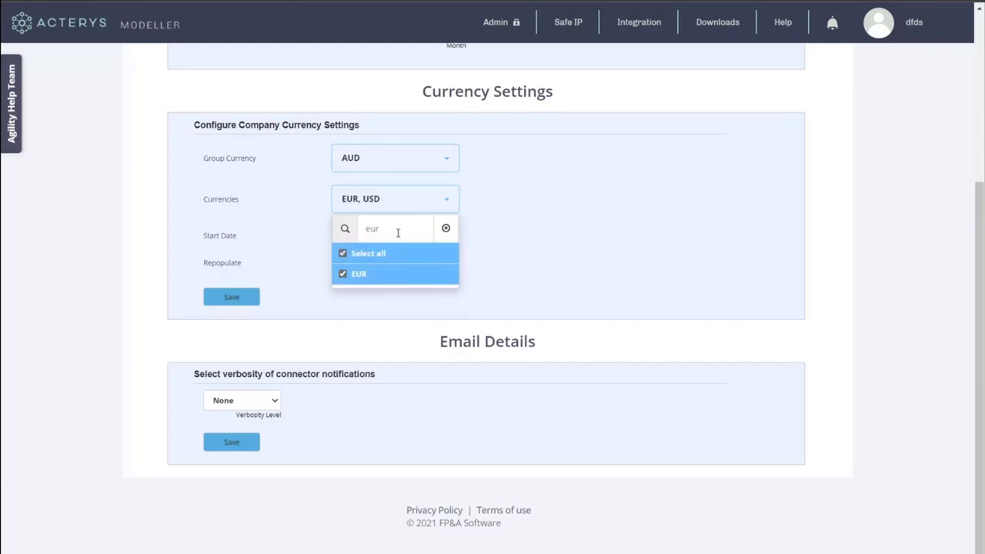
pyautogui.click(323, 233)
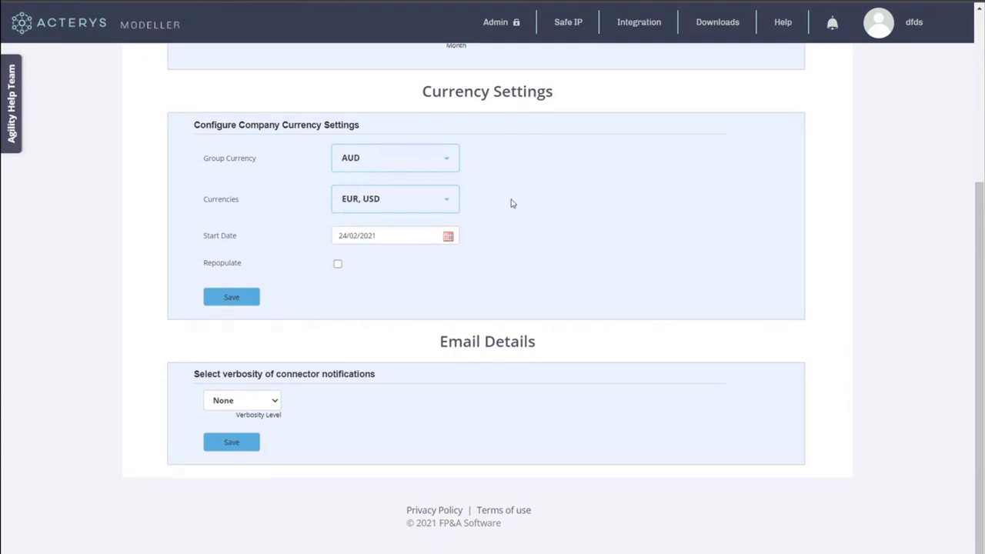
pyautogui.click(448, 237)
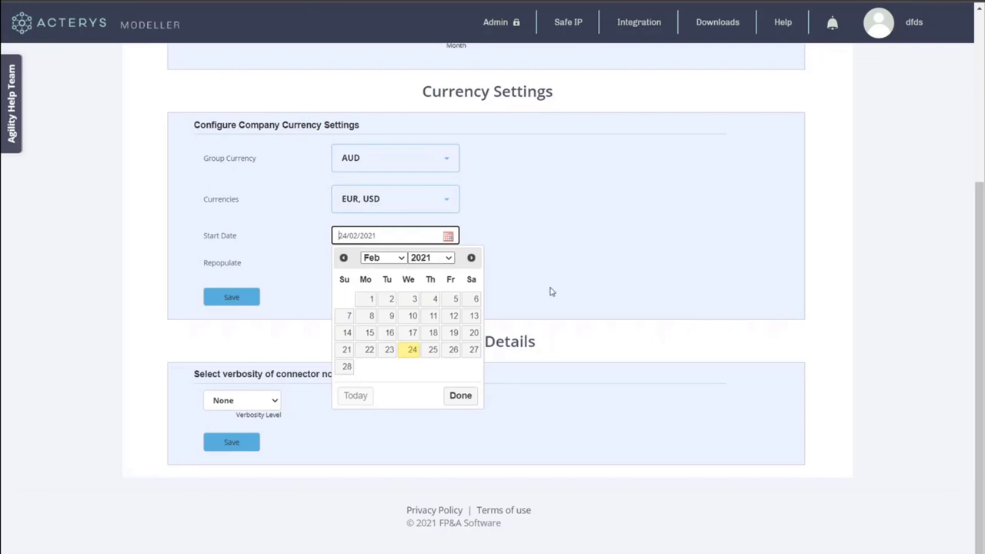
# - Pick 1 January 2020 as the currency start date and save the currency settings
pyautogui.click(424, 258)
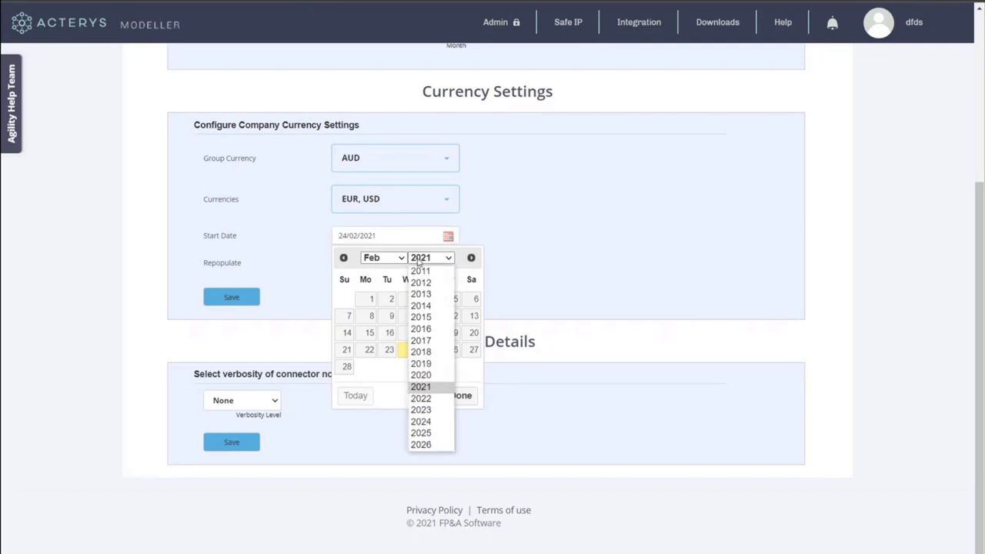
pyautogui.click(420, 377)
pyautogui.click(383, 258)
pyautogui.click(382, 271)
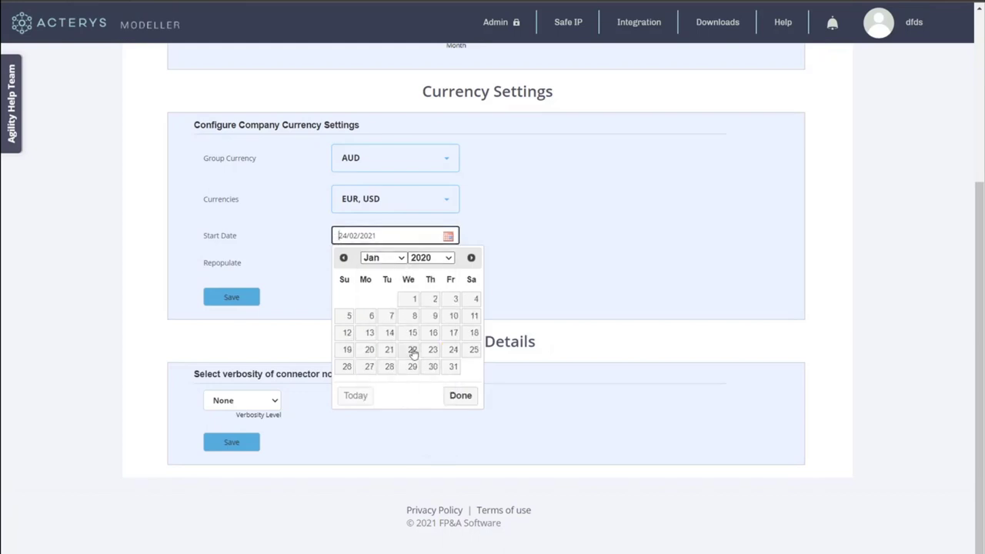
pyautogui.click(413, 300)
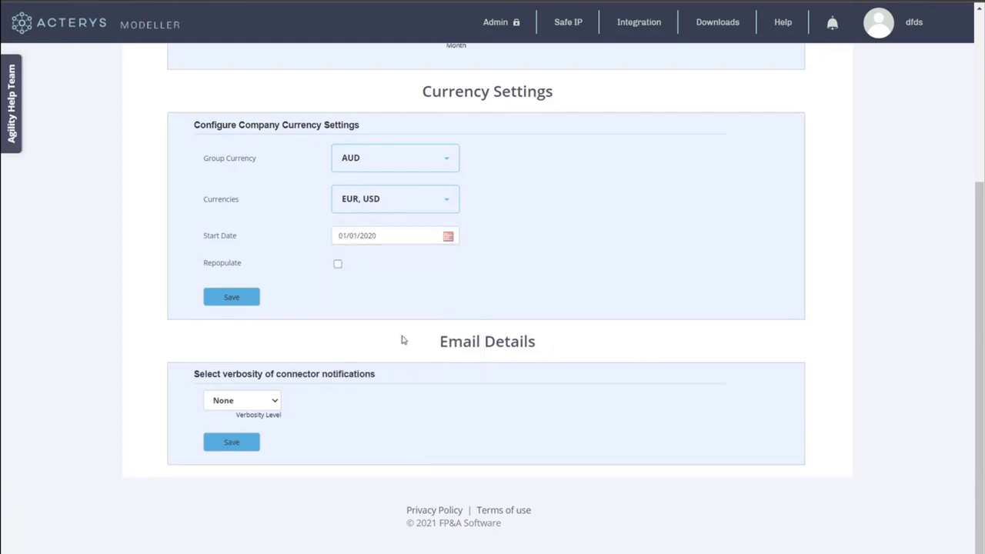
pyautogui.click(233, 302)
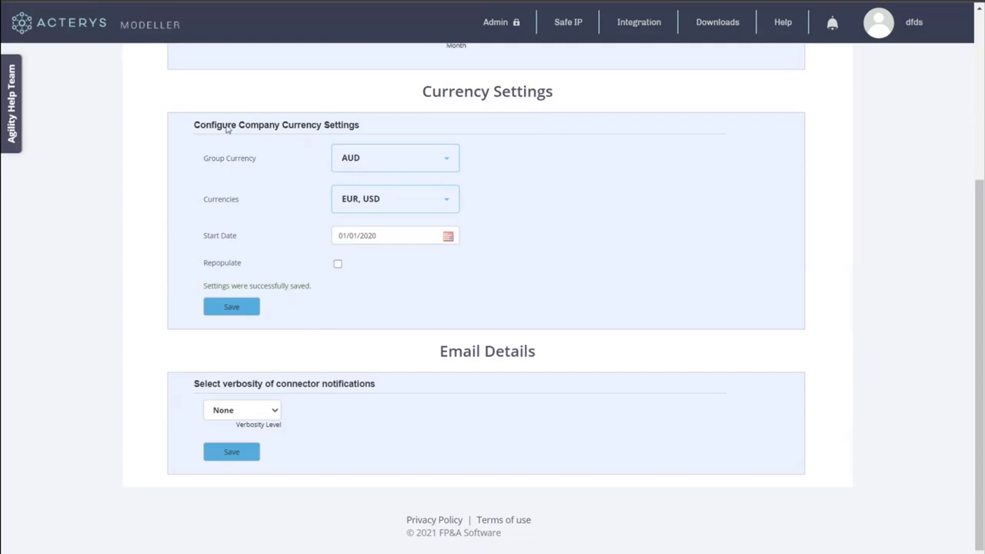
pyautogui.scroll(4, 621, 248)
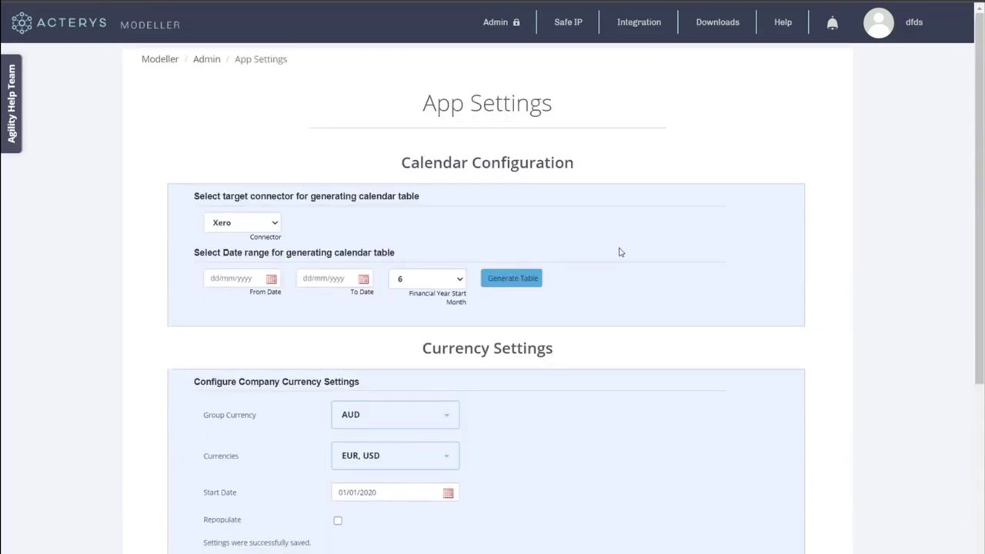
# - Keep Xero as the calendar connector and set the From Date to 01/01/2020
pyautogui.scroll(-2, 542, 231)
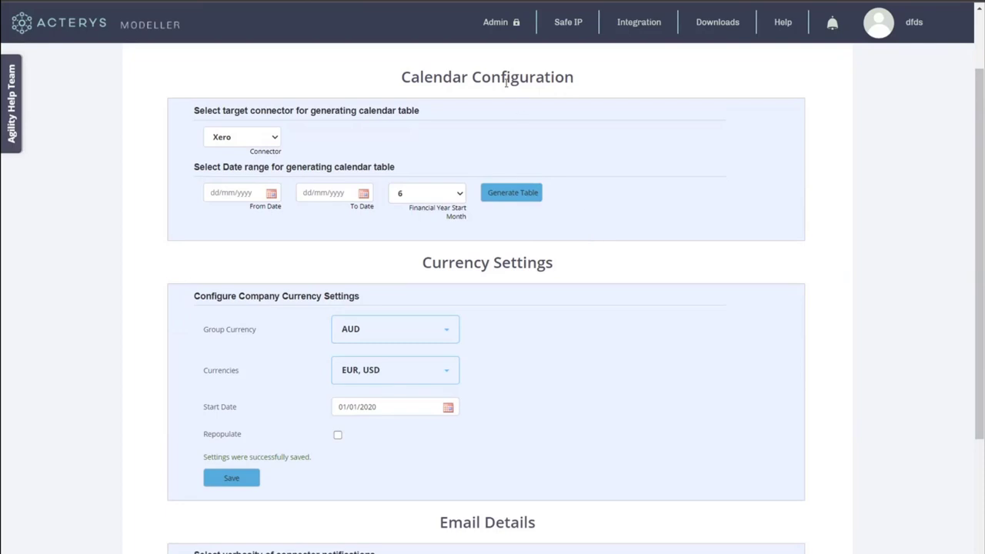
pyautogui.click(273, 142)
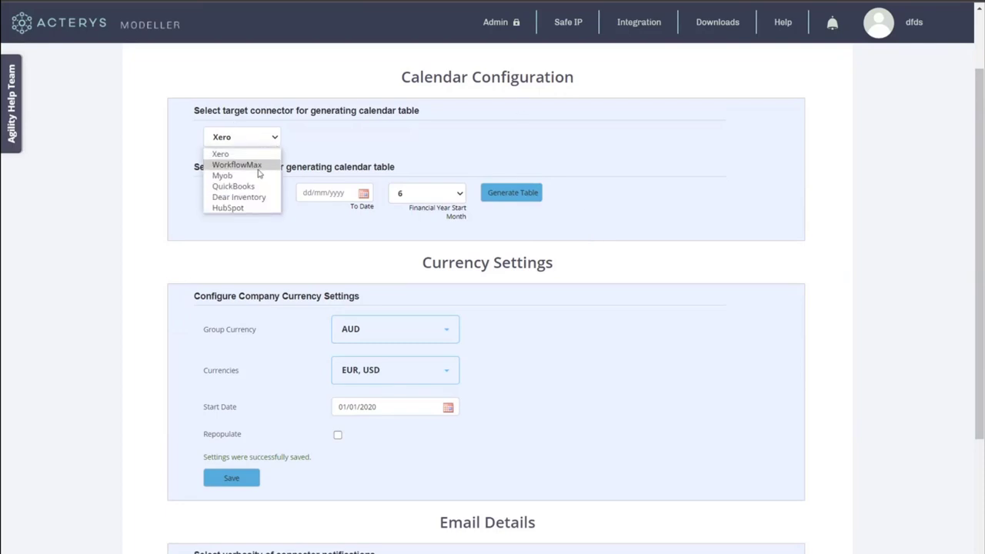
pyautogui.click(246, 148)
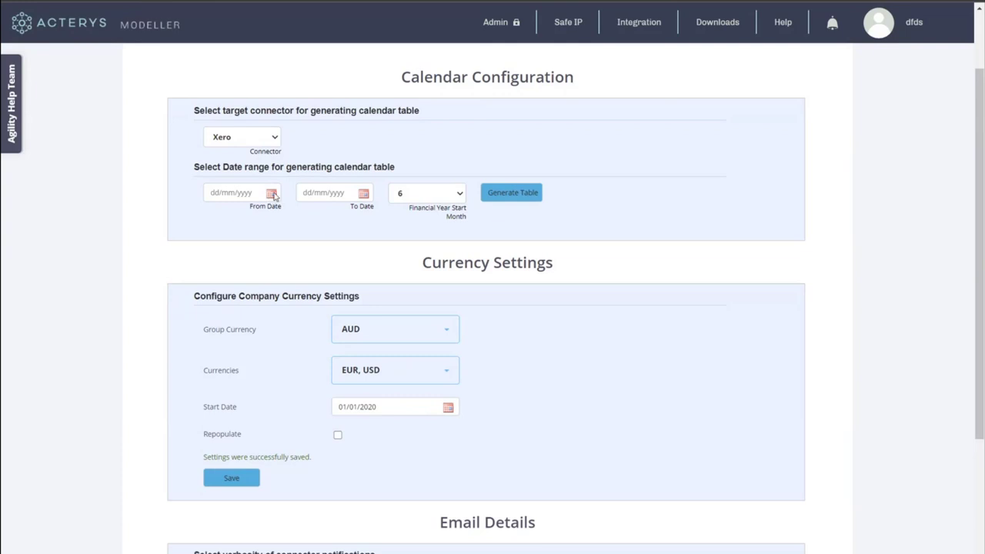
pyautogui.click(274, 194)
pyautogui.click(303, 218)
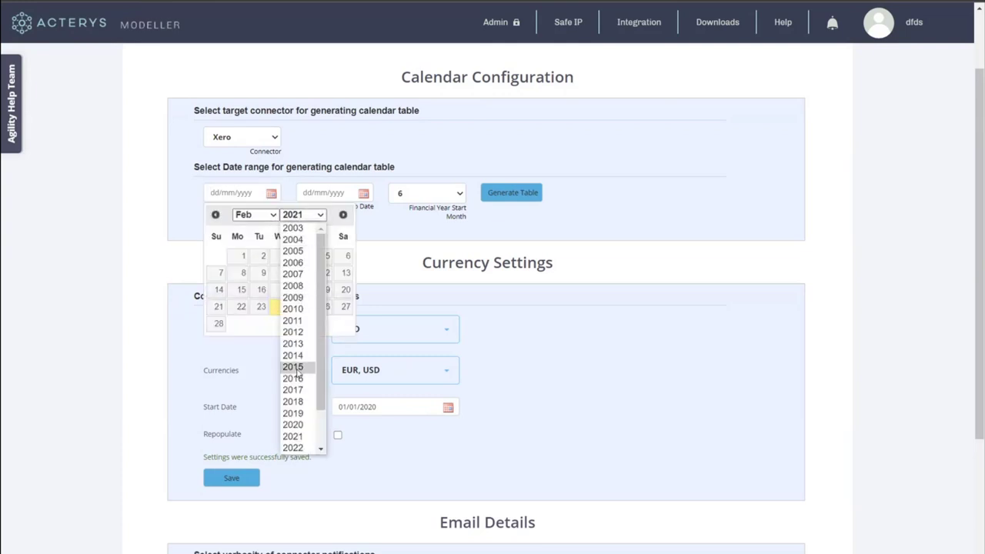
pyautogui.click(293, 425)
pyautogui.click(267, 215)
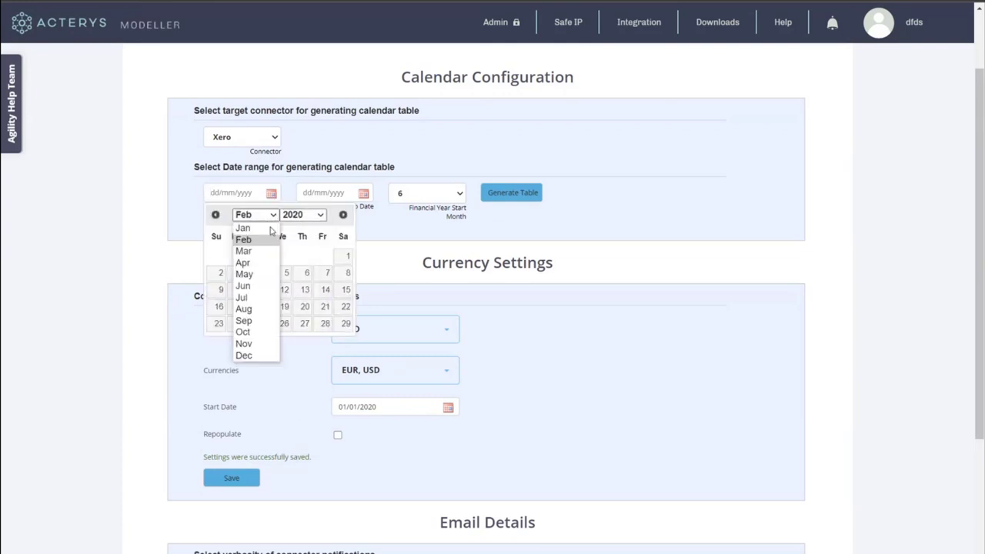
pyautogui.click(243, 226)
pyautogui.click(282, 256)
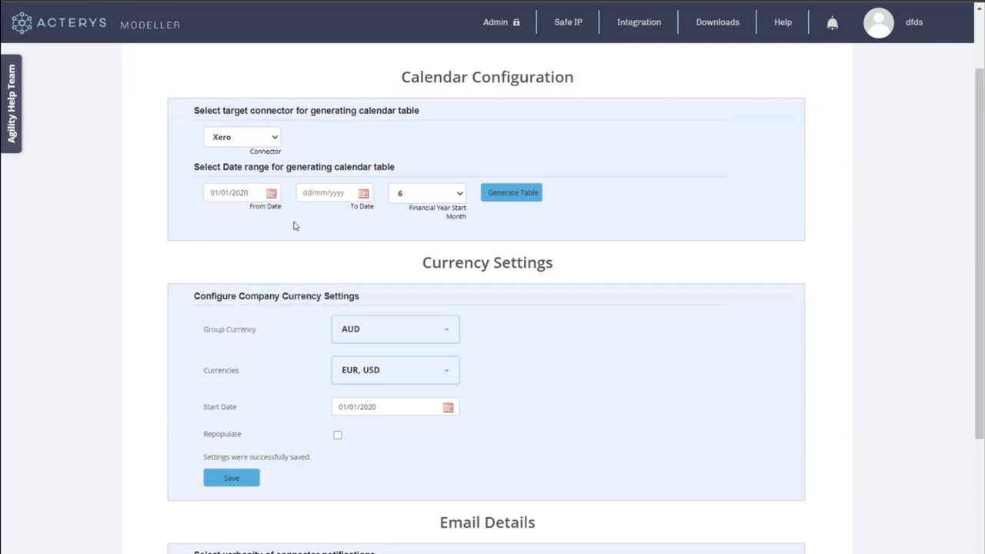
# - Set the calendar To Date to 31/12/2023
pyautogui.click(364, 194)
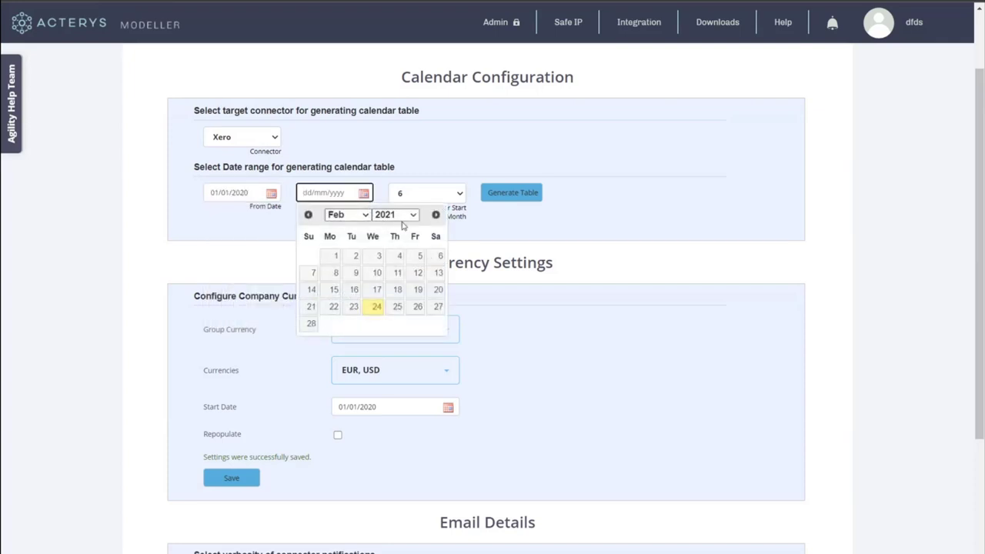
pyautogui.click(396, 215)
pyautogui.click(393, 275)
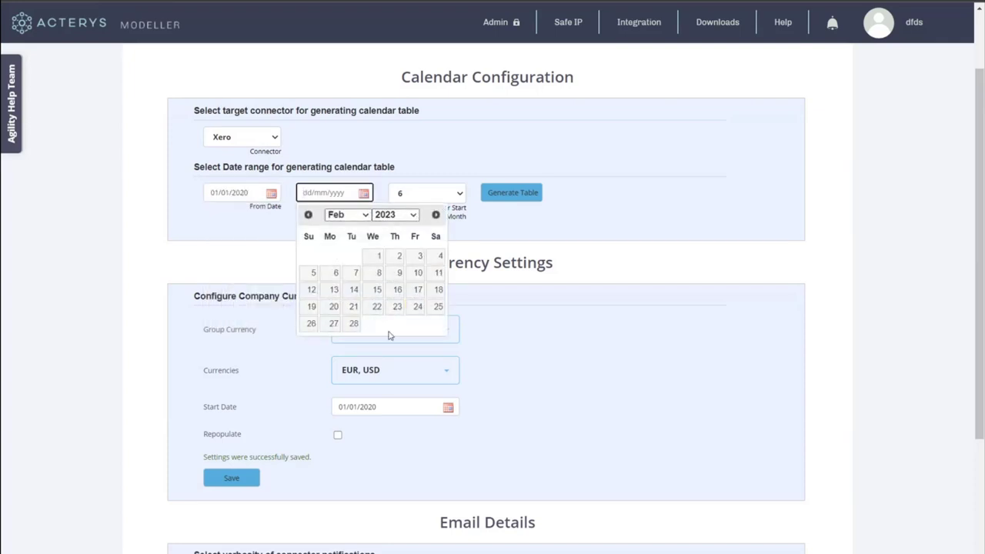
pyautogui.click(347, 215)
pyautogui.click(357, 354)
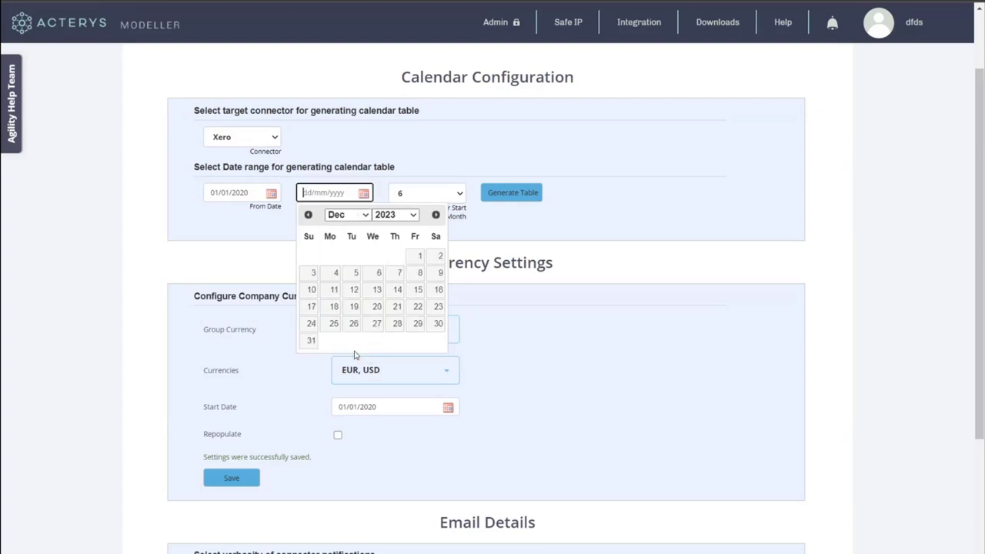
pyautogui.click(313, 341)
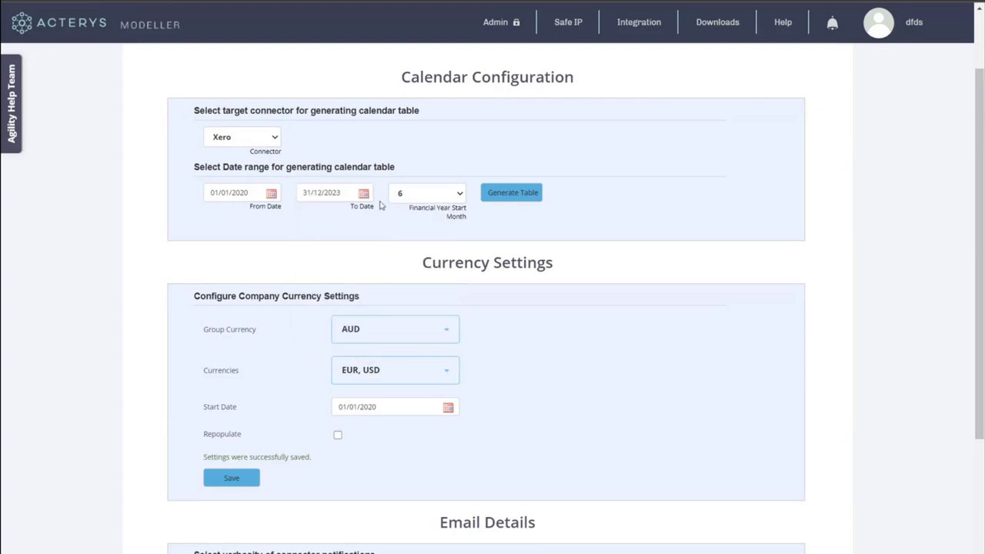
# - Set financial year start month 7, then generate and confirm the calendar table
pyautogui.click(458, 195)
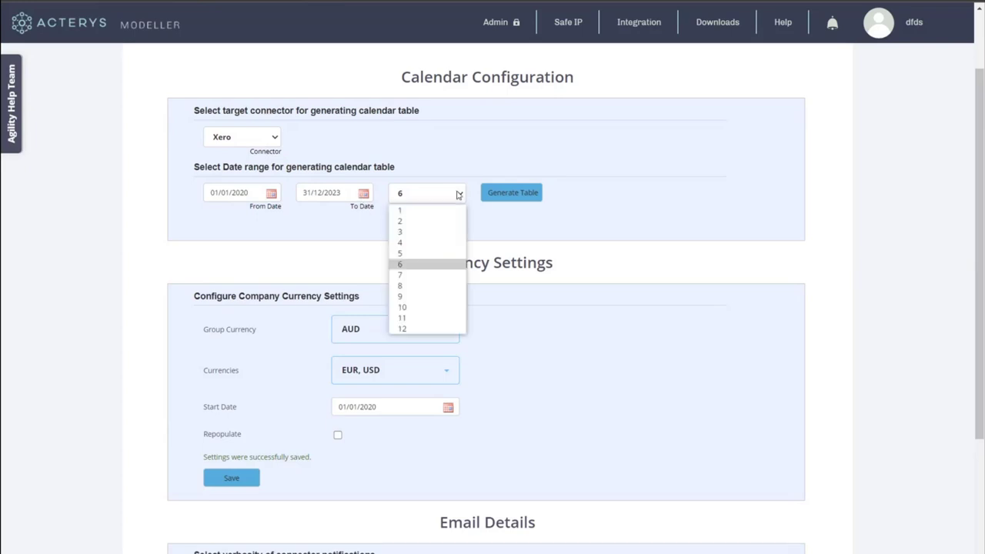
pyautogui.click(401, 278)
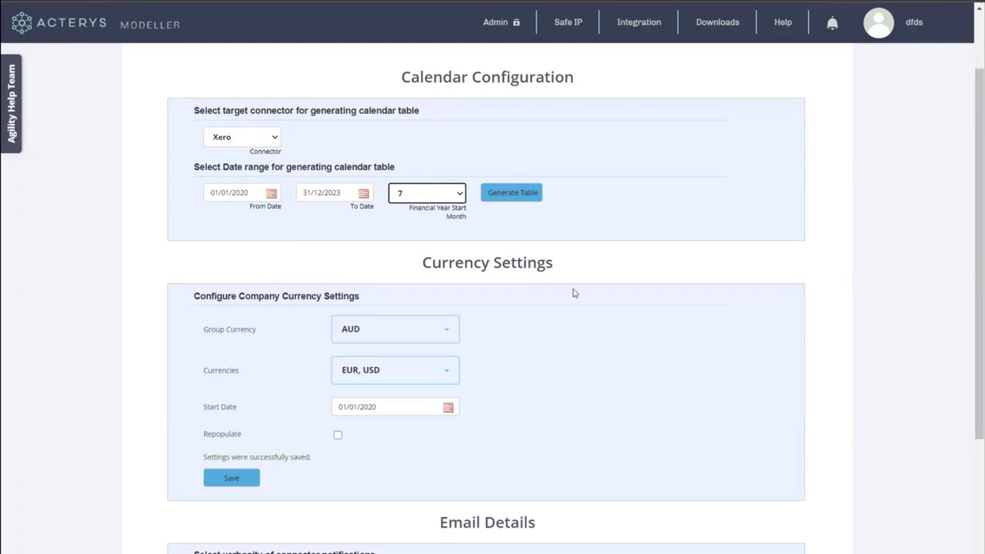
pyautogui.click(513, 196)
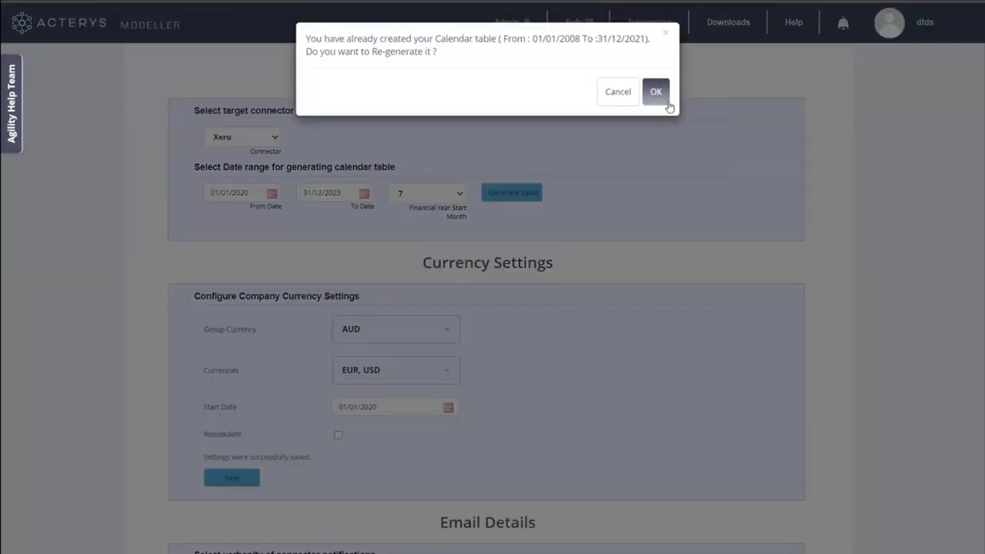
pyautogui.click(667, 103)
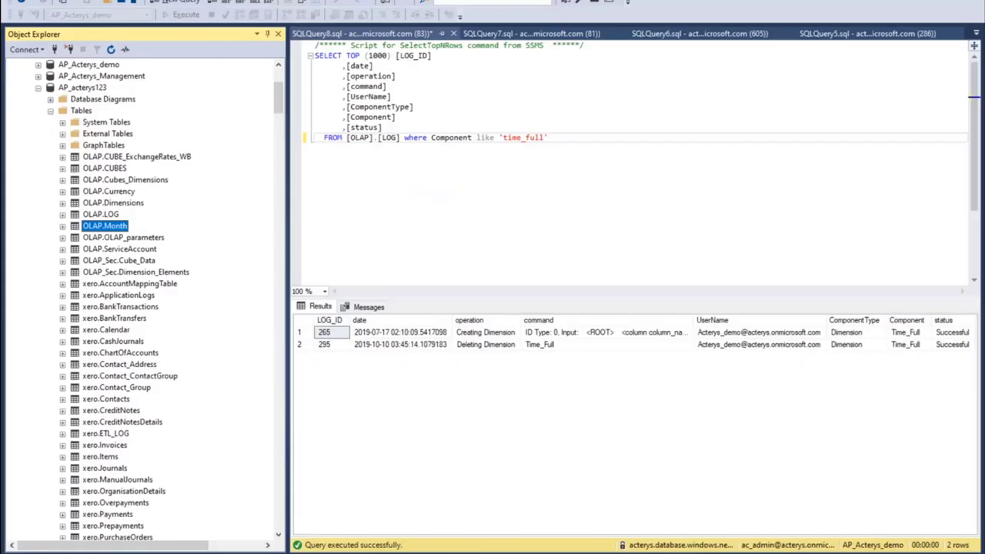
# - Run Select Top 1000 Rows on xero.Calendar and scroll through the results grid
pyautogui.scroll(-7, 123, 181)
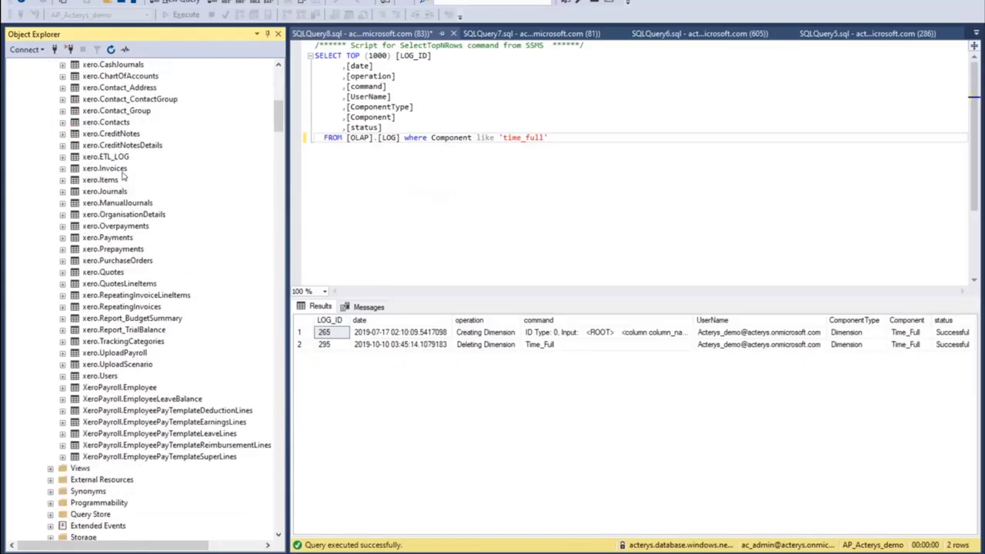
pyautogui.scroll(1, 123, 181)
pyautogui.click(121, 124)
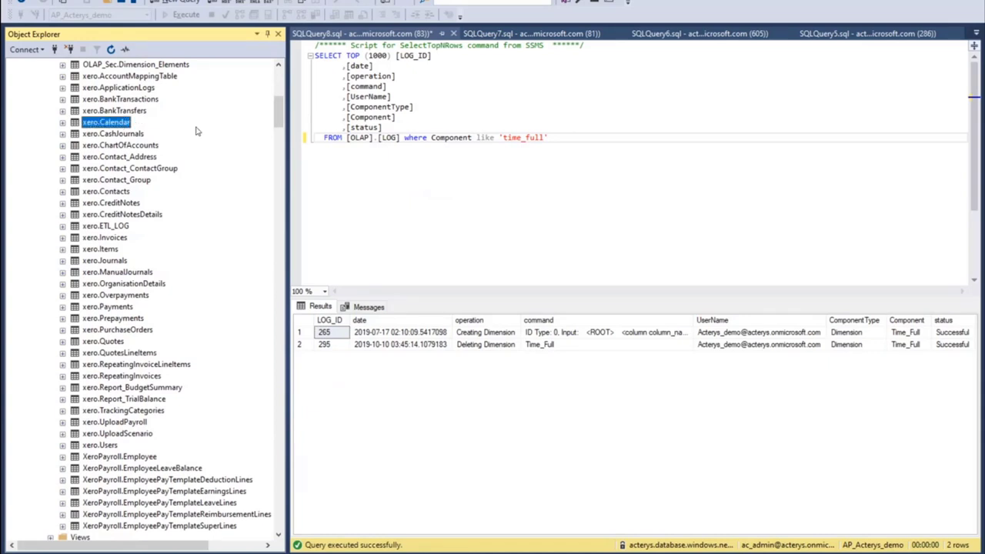
pyautogui.rightClick(118, 122)
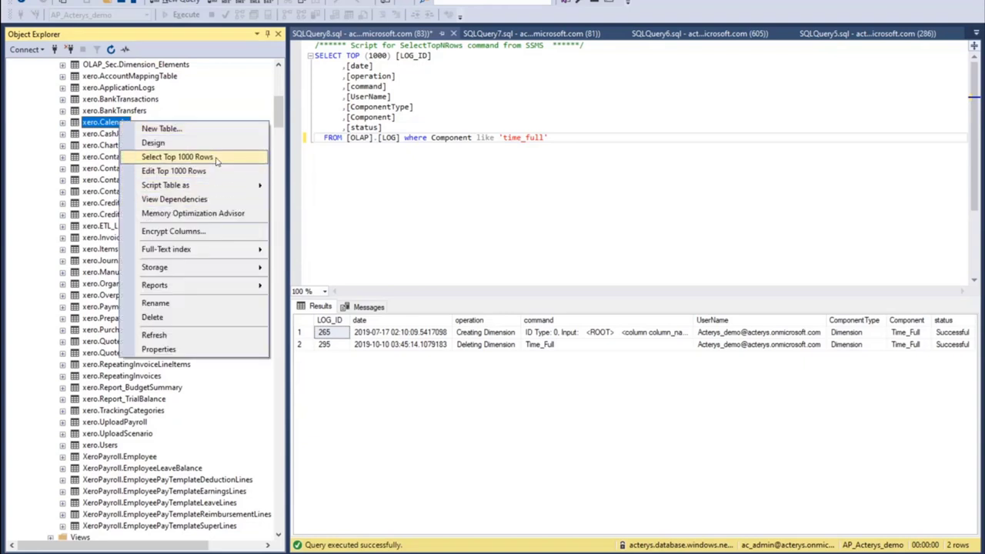
pyautogui.click(165, 156)
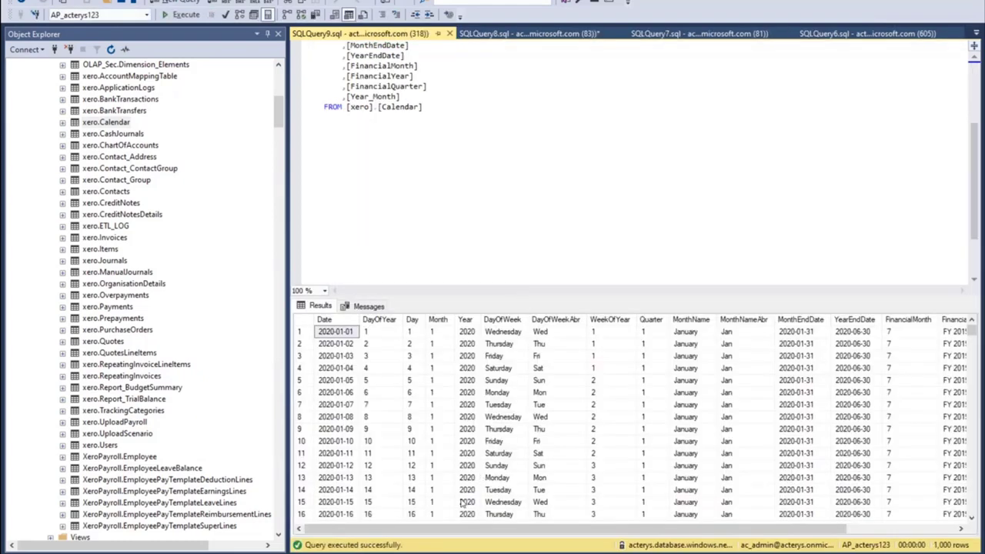
pyautogui.moveTo(623, 529); pyautogui.dragTo(600, 545)
pyautogui.scroll(-2, 504, 388)
pyautogui.scroll(2, 504, 389)
pyautogui.scroll(-6, 516, 365)
pyautogui.moveTo(745, 532); pyautogui.dragTo(852, 531)
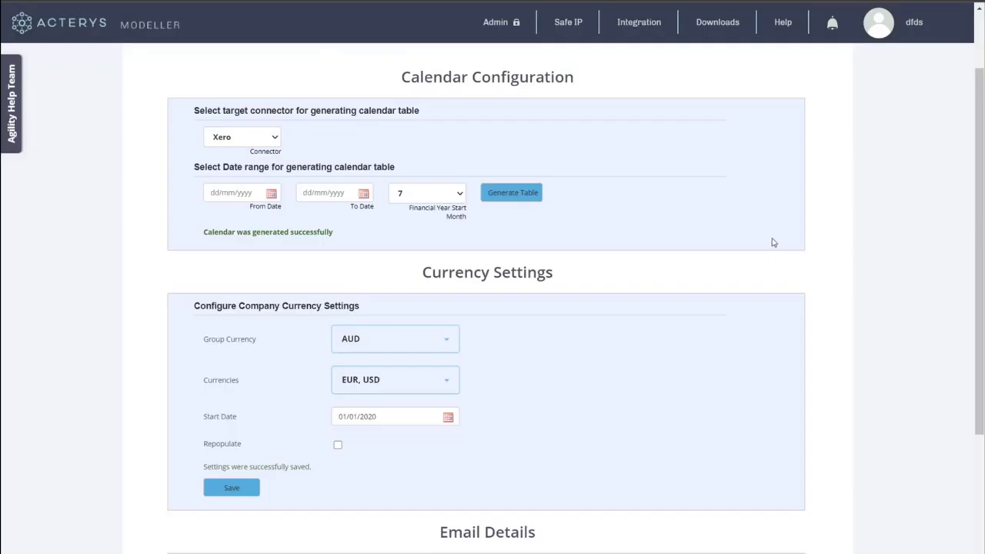
# - Scroll down to the Email Details section, briefly highlighting its heading
pyautogui.scroll(-2, 657, 182)
pyautogui.scroll(-2, 657, 182)
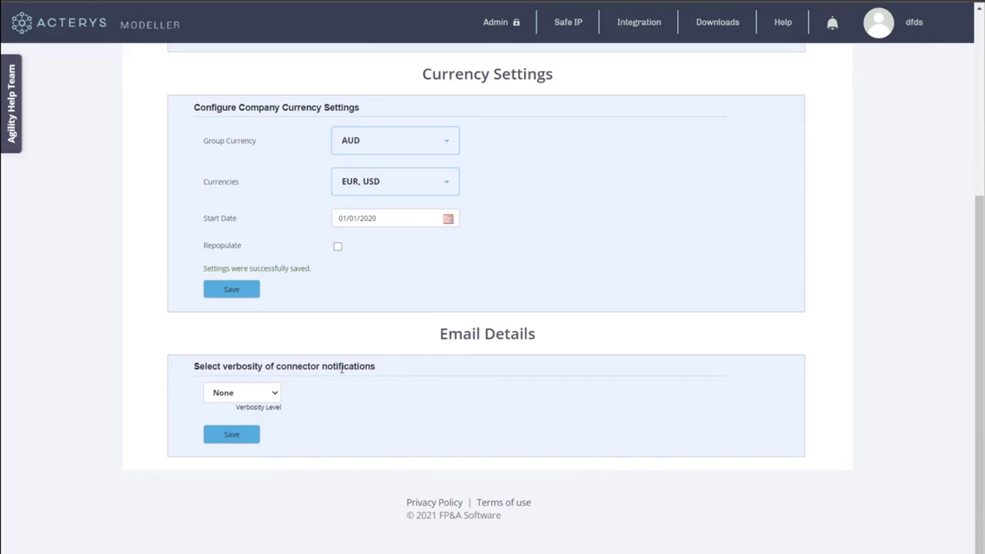
pyautogui.moveTo(432, 339); pyautogui.dragTo(616, 340)
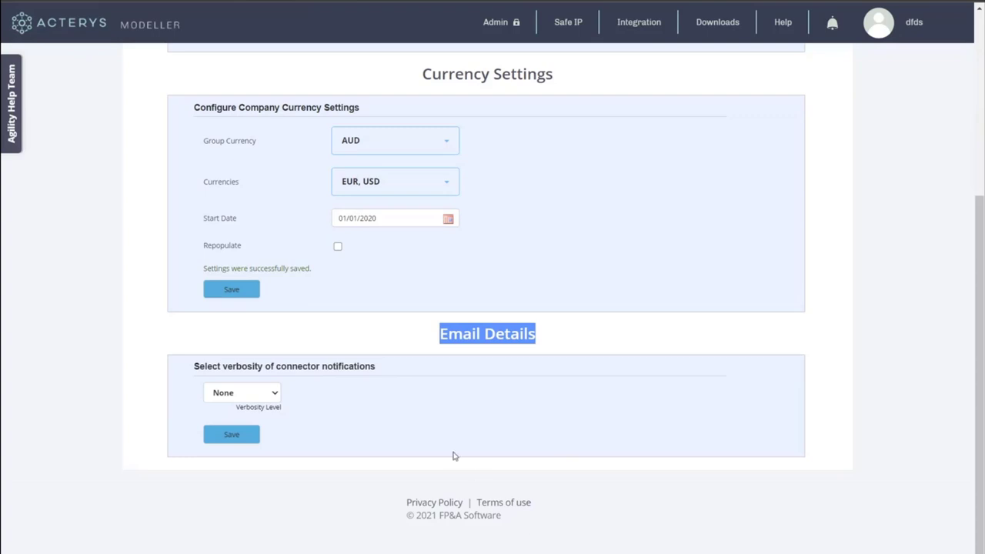
pyautogui.scroll(3, 500, 350)
pyautogui.scroll(-2, 511, 358)
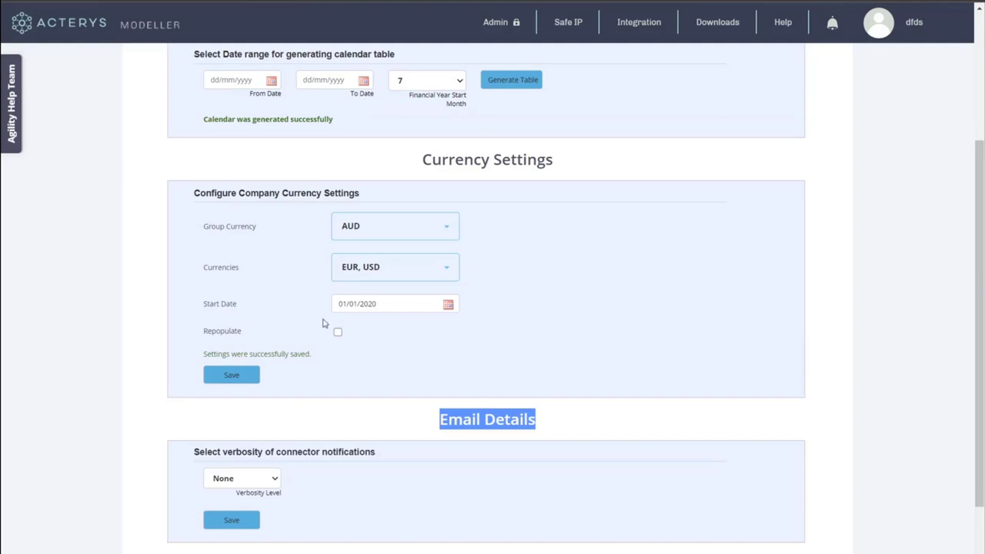
pyautogui.scroll(-2, 573, 331)
pyautogui.click(599, 345)
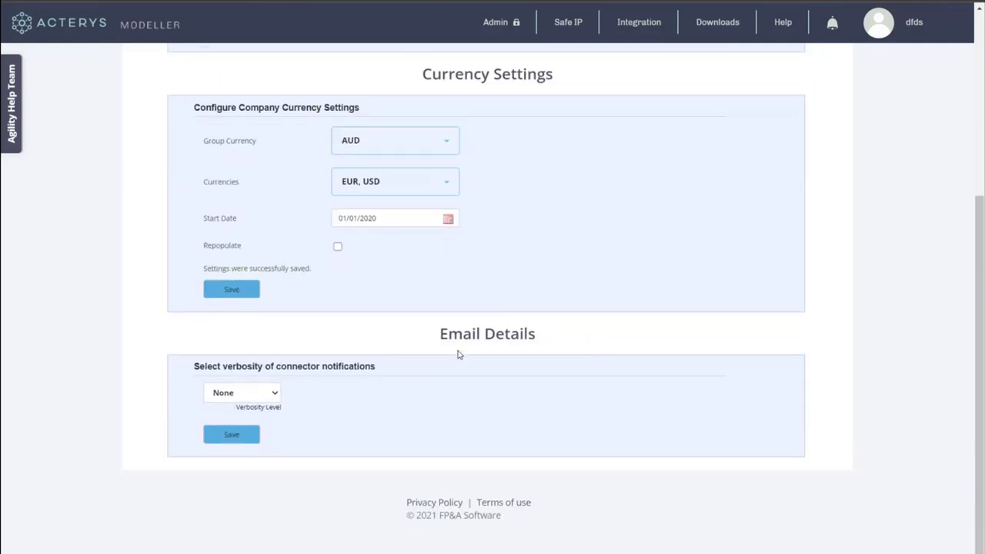
# - Set connector notification Verbosity Level to All after briefly trying Errors
pyautogui.click(272, 395)
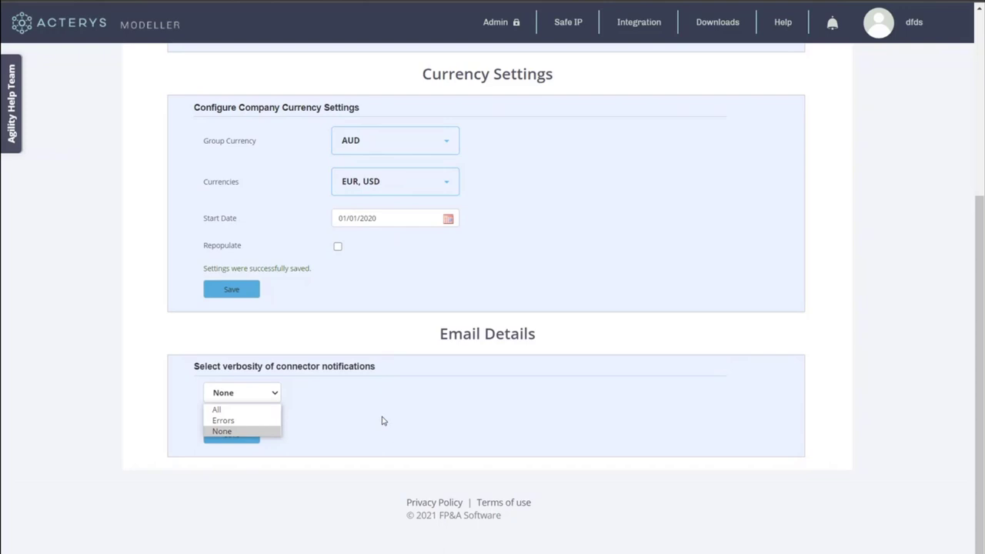
pyautogui.click(223, 420)
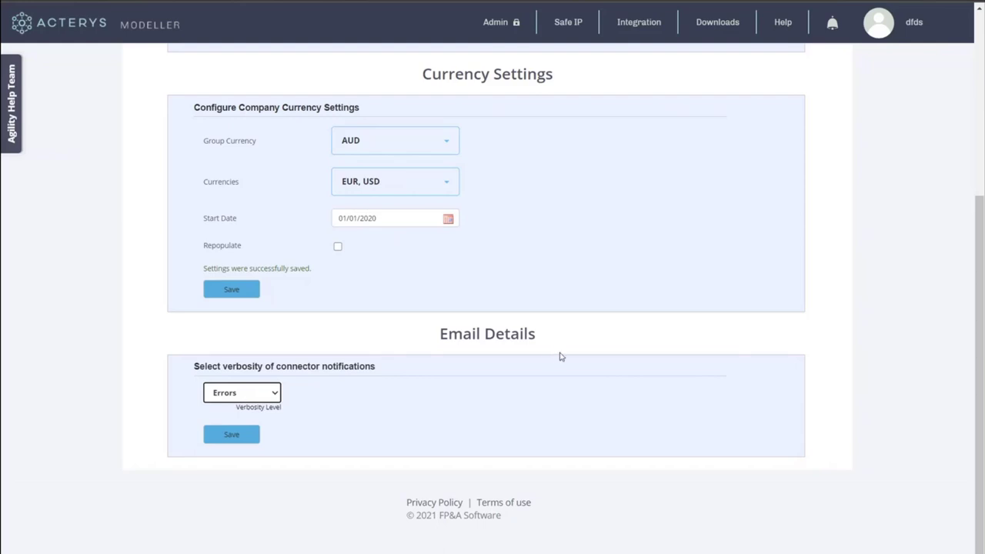
pyautogui.click(269, 393)
pyautogui.click(218, 406)
pyautogui.rightClick(451, 418)
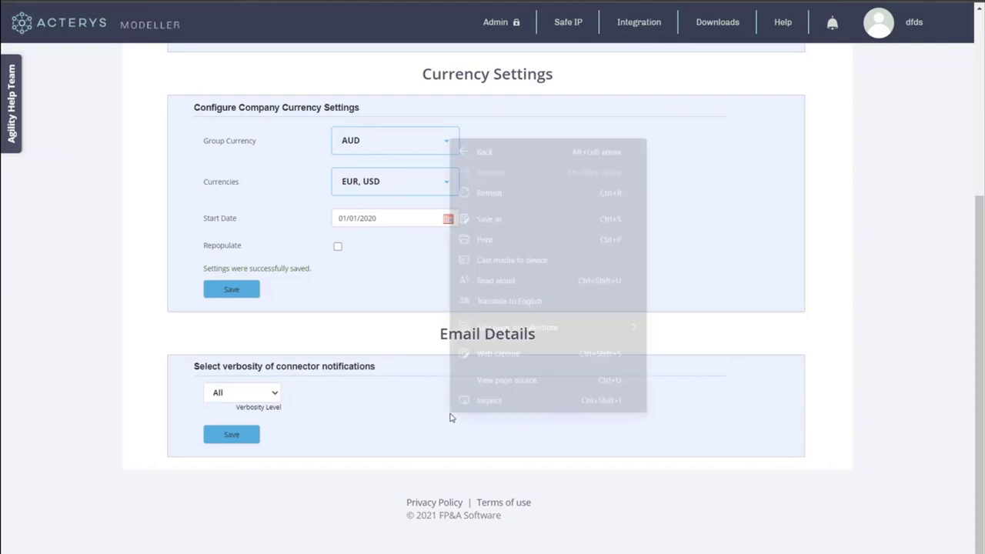
pyautogui.click(400, 429)
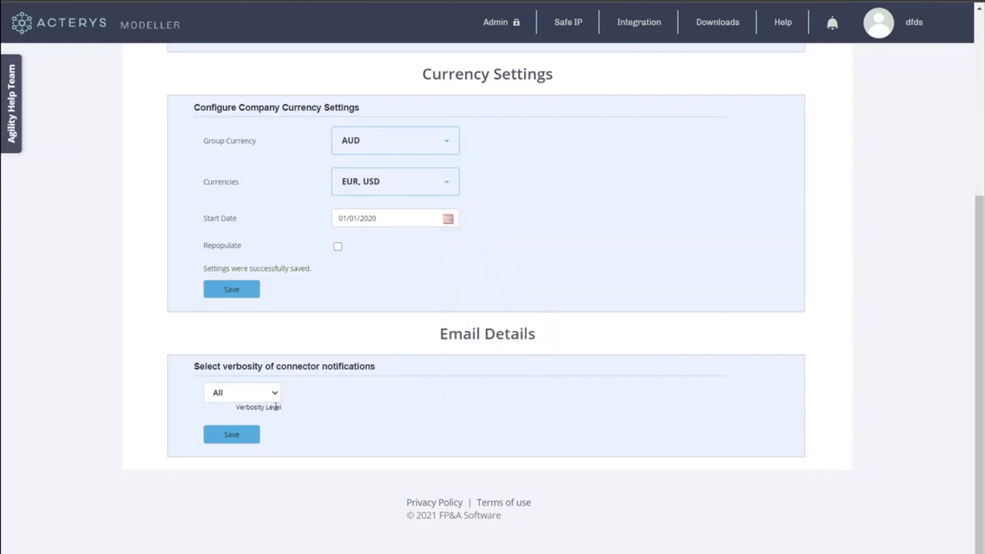
# - Go to Admin > Connector Scheduler, choose time zone UTC+1, and begin a new scheduled item
pyautogui.click(497, 24)
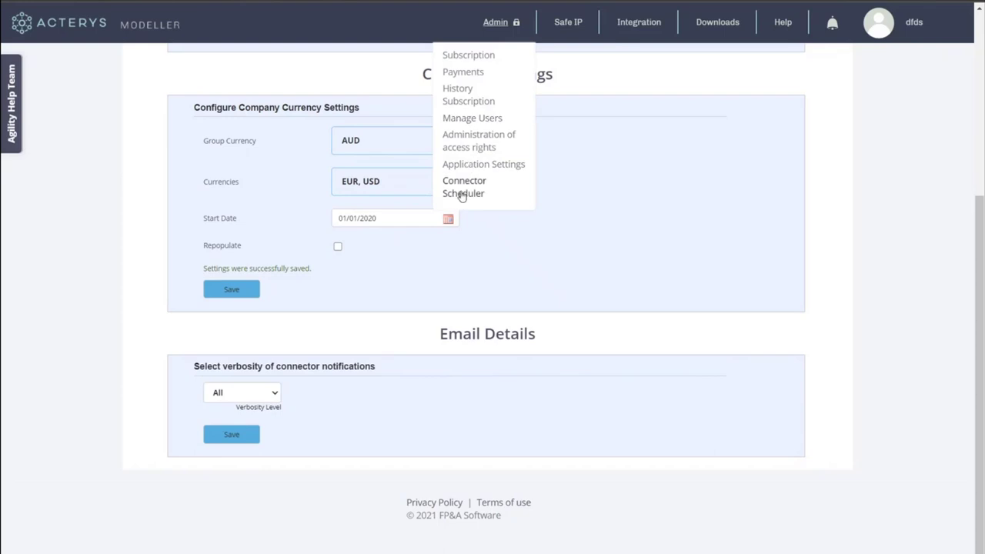
pyautogui.click(470, 197)
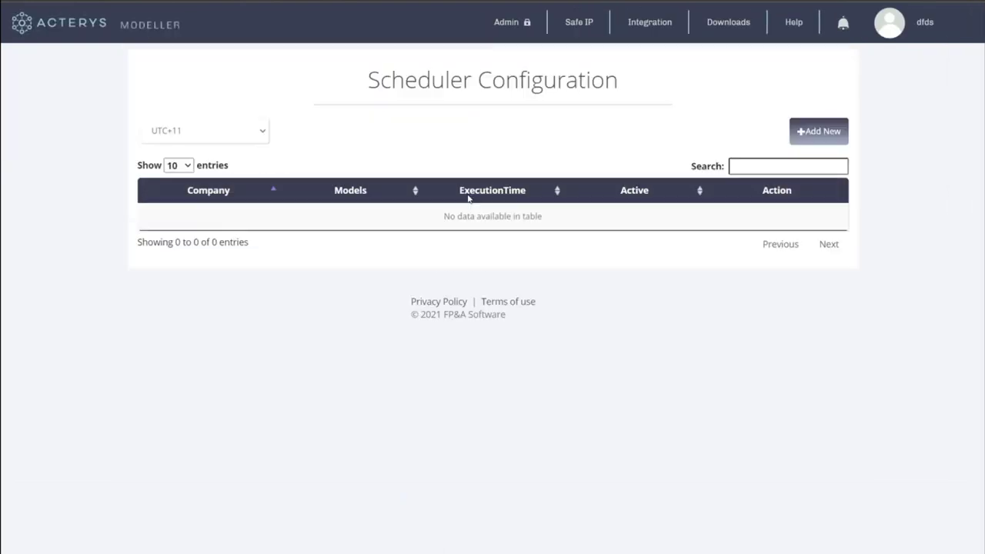
pyautogui.click(220, 132)
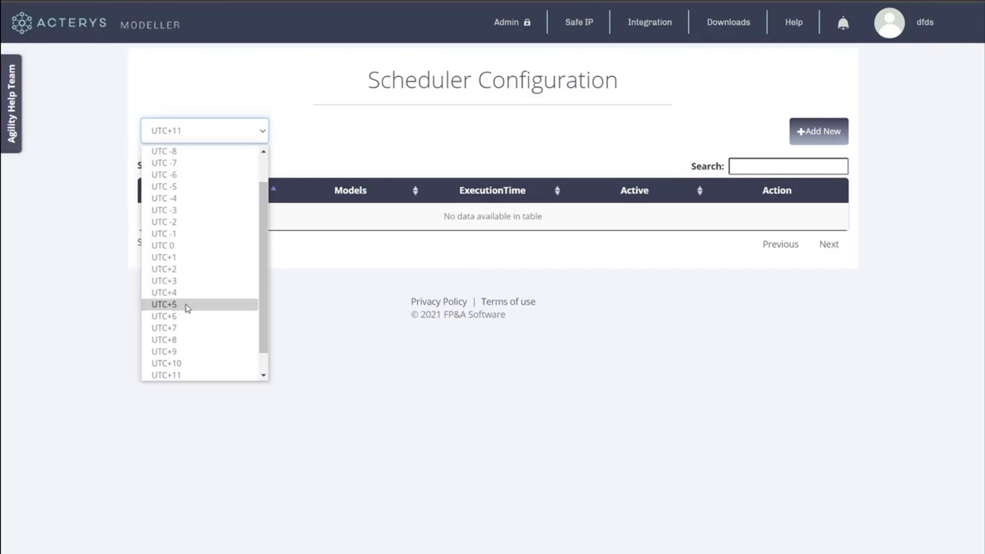
pyautogui.click(183, 257)
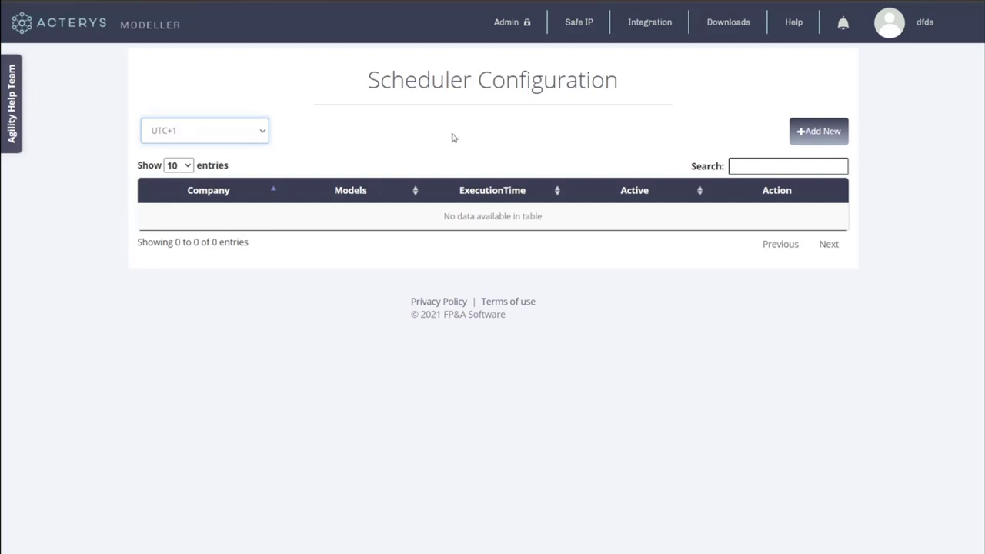
pyautogui.click(808, 132)
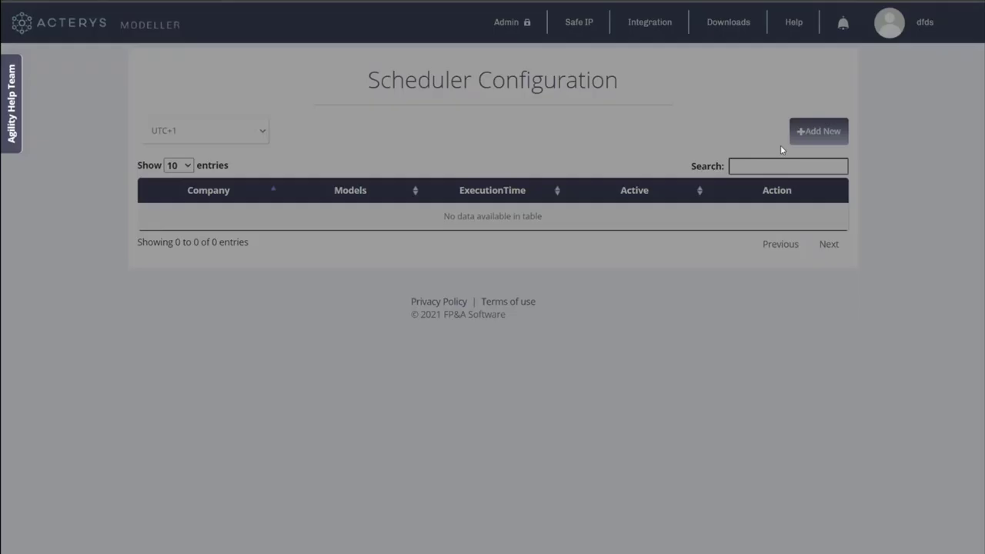
# - Choose Xero as the scheduled service with execution time 00:28:51
pyautogui.click(579, 90)
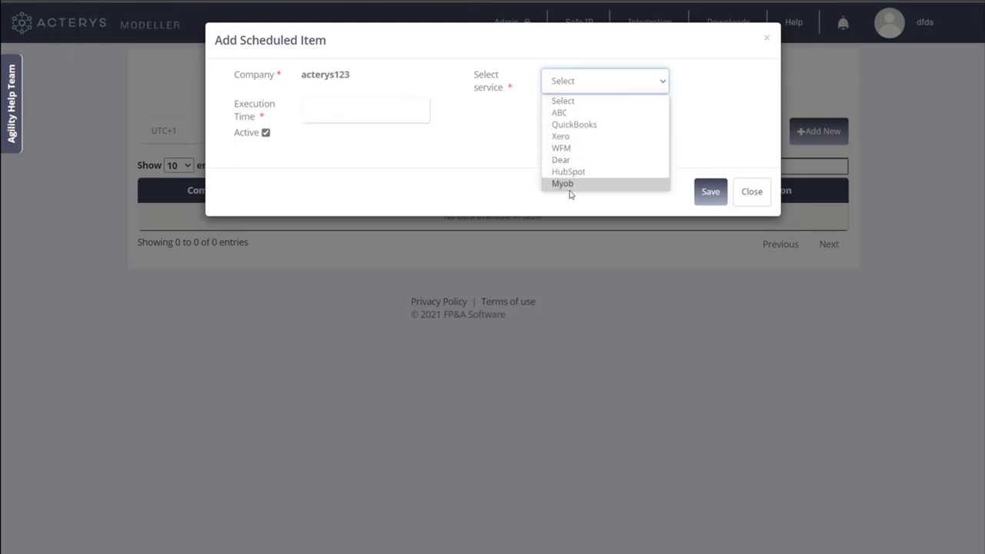
pyautogui.click(574, 136)
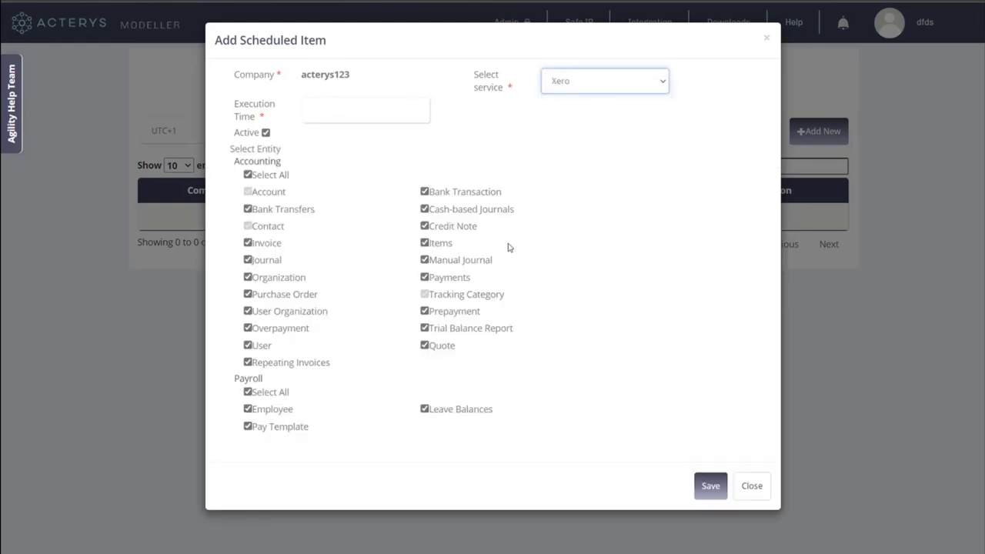
pyautogui.click(325, 110)
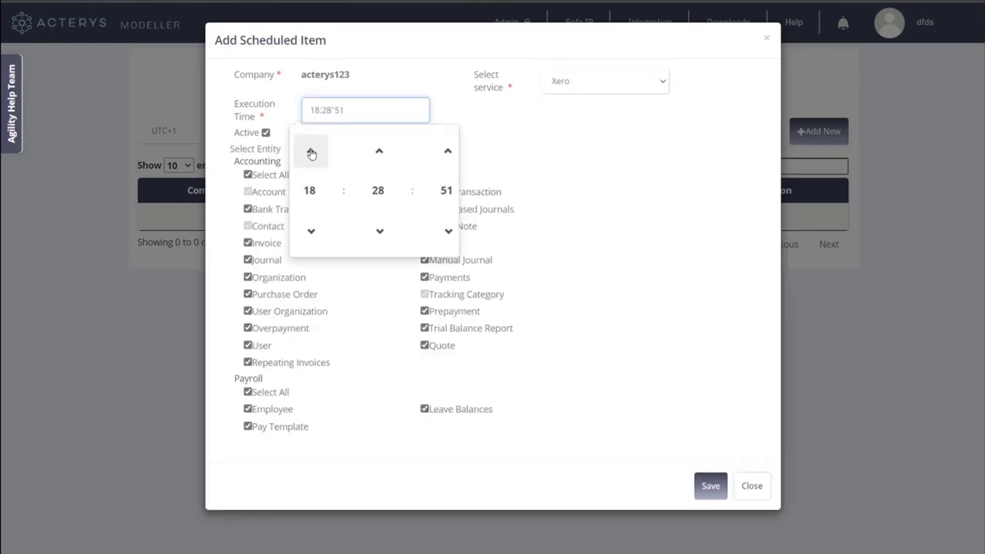
pyautogui.click(313, 157)
pyautogui.click(314, 157)
pyautogui.click(313, 157)
pyautogui.click(313, 157)
pyautogui.click(313, 157)
pyautogui.click(314, 157)
pyautogui.click(471, 115)
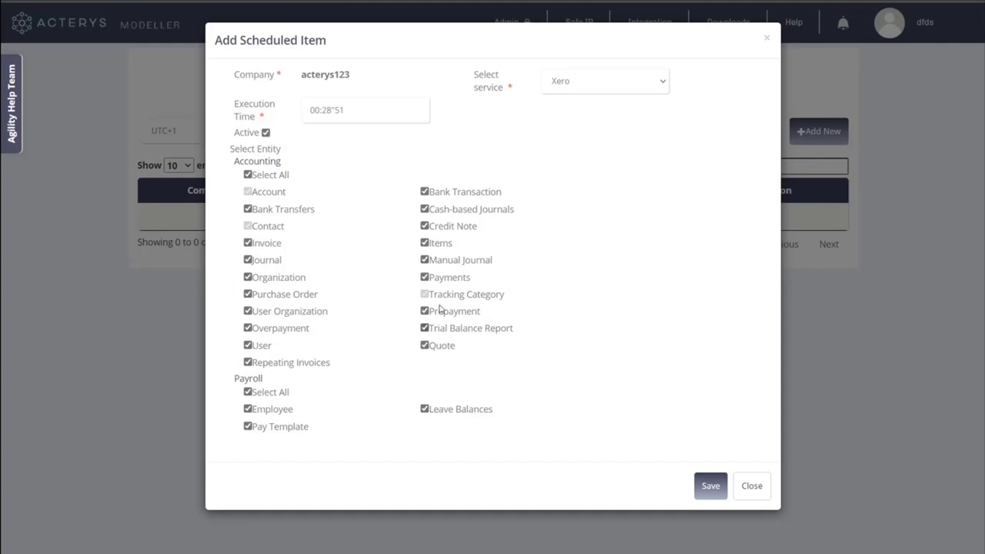
# - Toggle the item's Active switch off and on, then close the form unsaved
pyautogui.click(265, 132)
pyautogui.click(266, 132)
pyautogui.click(759, 495)
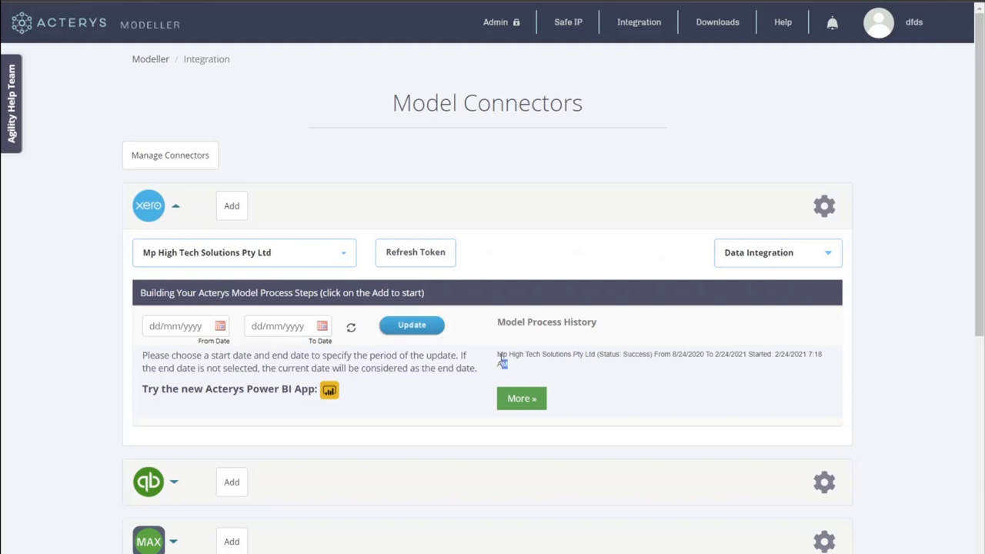
# - Highlight the latest Xero process history entry and its 8/24/2020–2/24/2021 update period
pyautogui.moveTo(516, 369); pyautogui.dragTo(497, 358)
pyautogui.click(679, 368)
pyautogui.moveTo(754, 357); pyautogui.dragTo(691, 356)
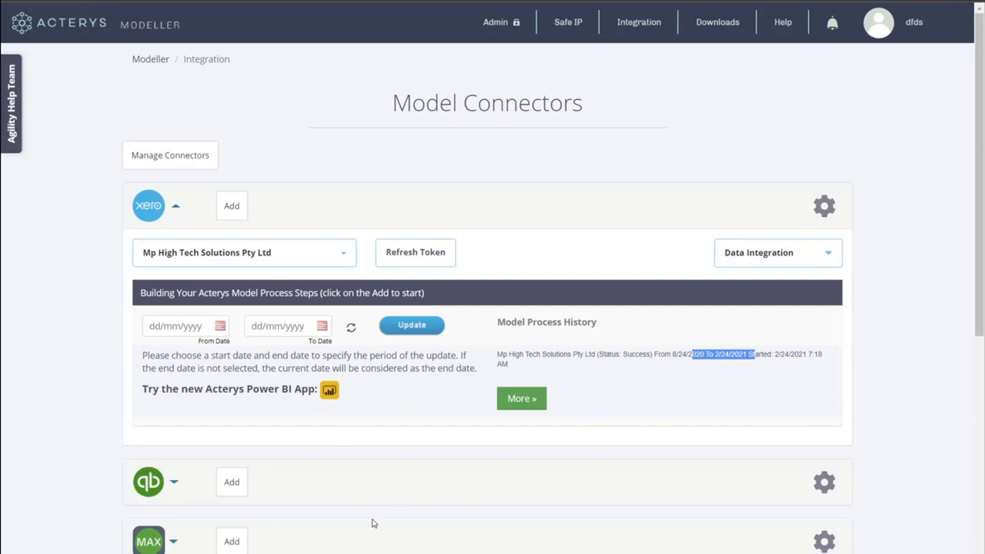
# - Set the Xero update's end date to 23/08/2020 in the calendar
pyautogui.click(225, 330)
pyautogui.click(198, 351)
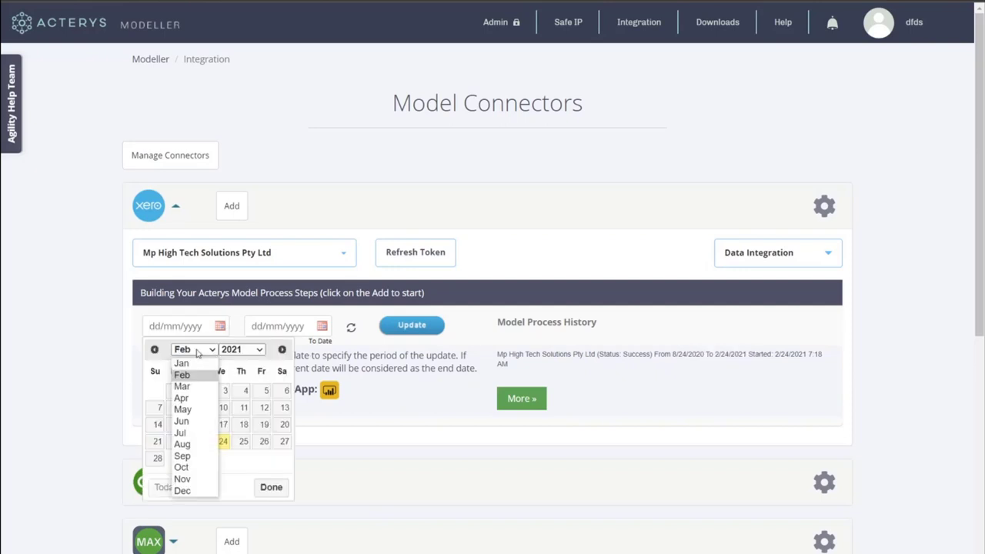
pyautogui.click(358, 377)
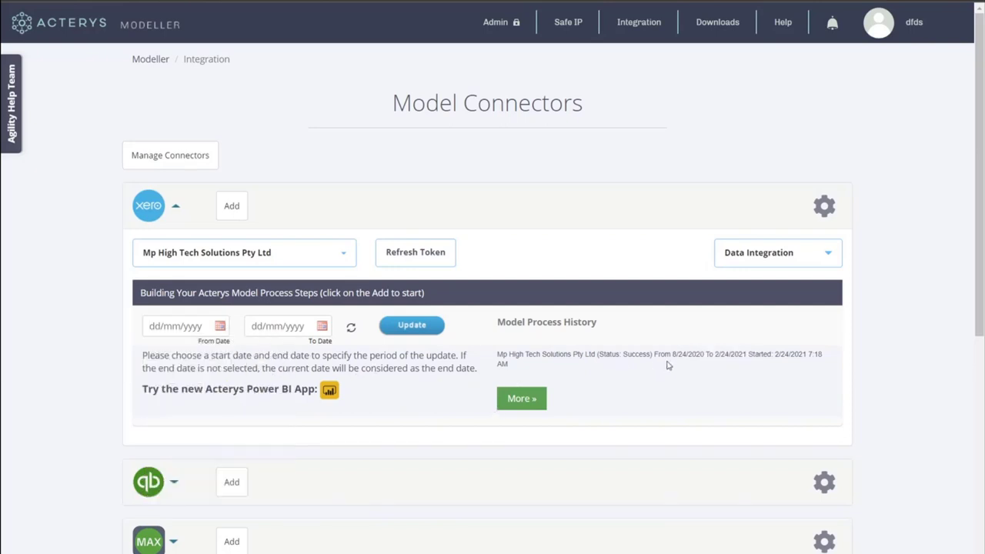
pyautogui.moveTo(670, 354); pyautogui.dragTo(707, 355)
pyautogui.click(327, 331)
pyautogui.click(295, 350)
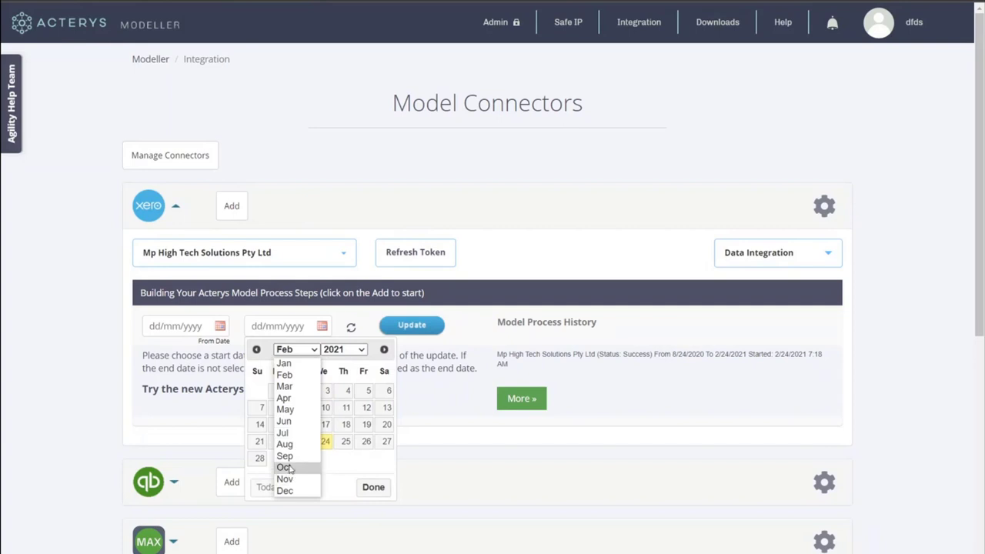
pyautogui.click(285, 445)
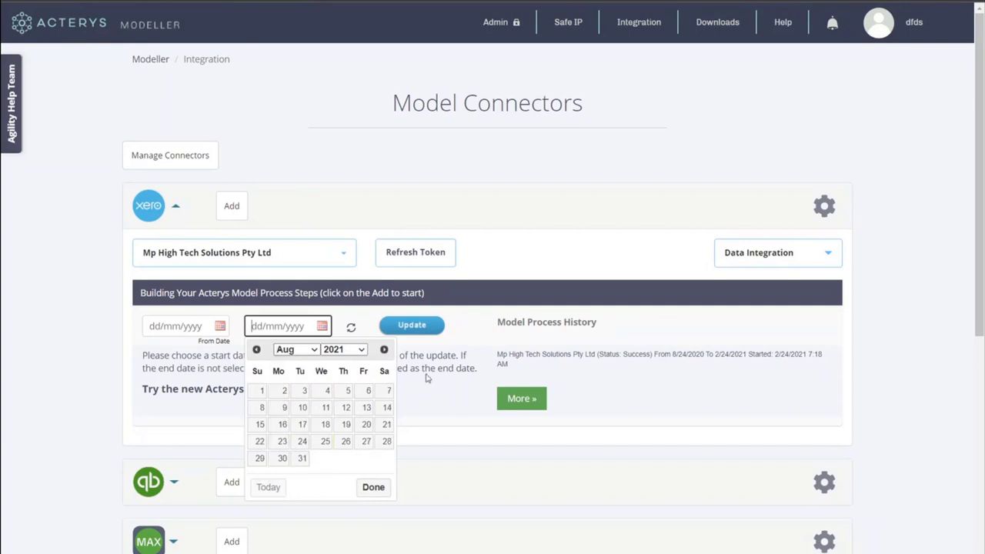
pyautogui.click(359, 351)
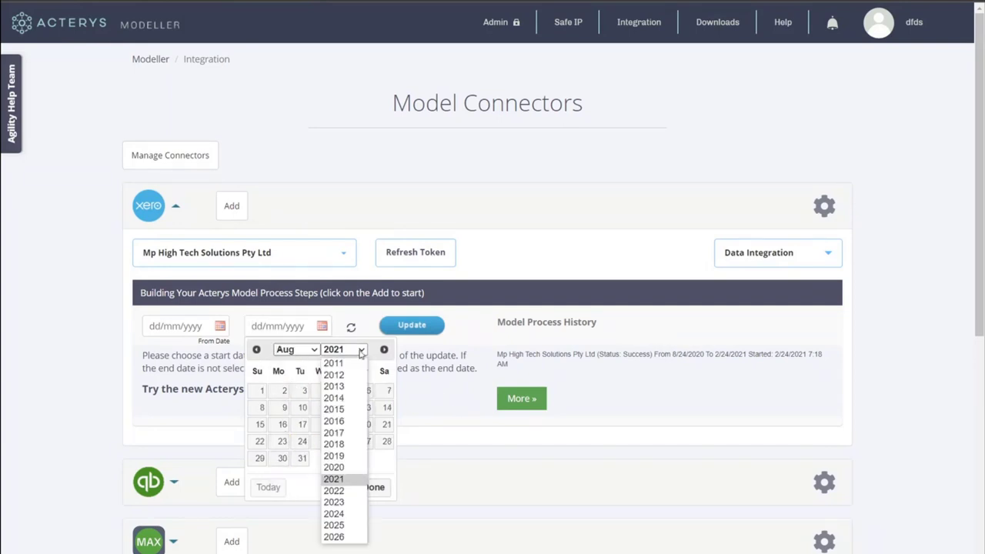
pyautogui.click(326, 468)
pyautogui.click(270, 462)
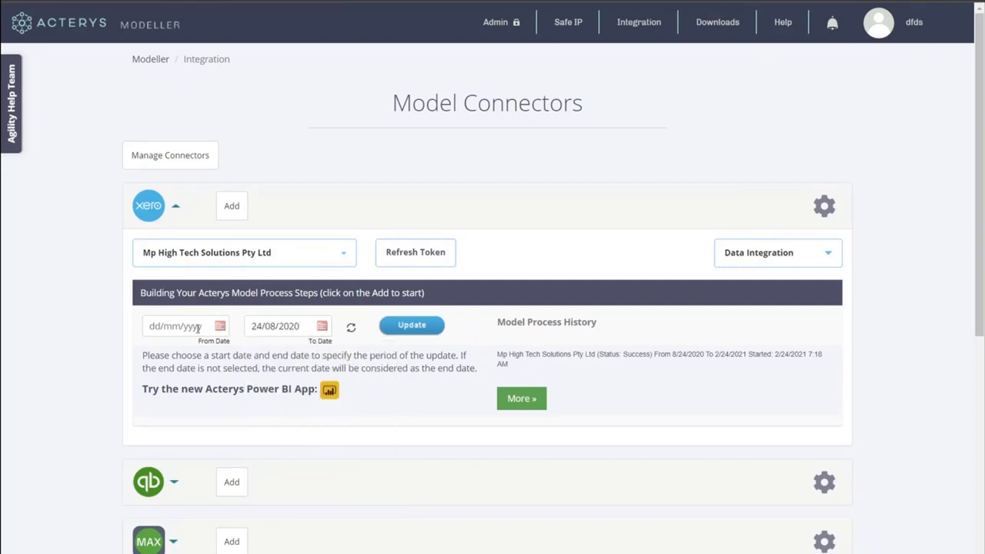
pyautogui.click(283, 327)
pyautogui.click(255, 462)
# - Set the start date to 13/08/2015 and launch the update
pyautogui.click(220, 331)
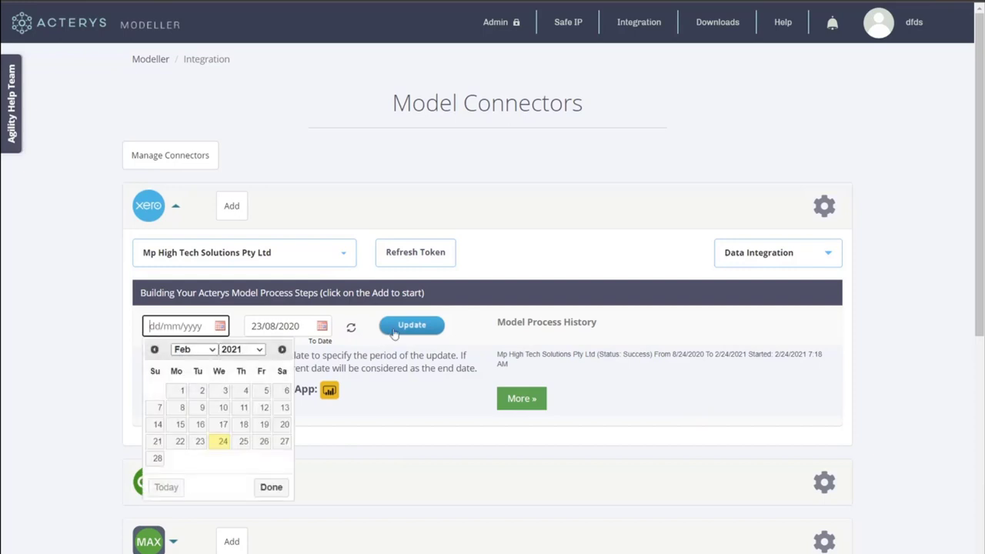
pyautogui.click(213, 350)
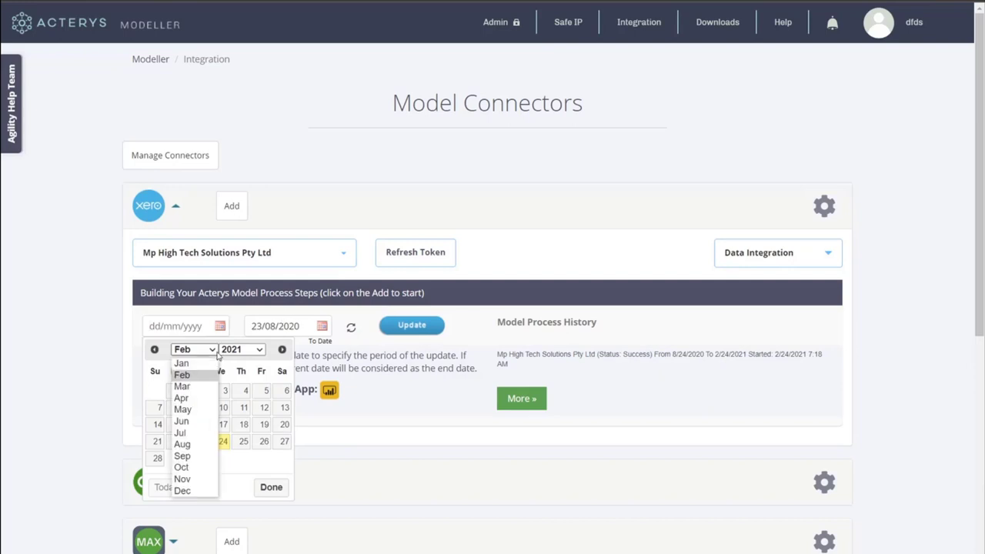
pyautogui.click(183, 445)
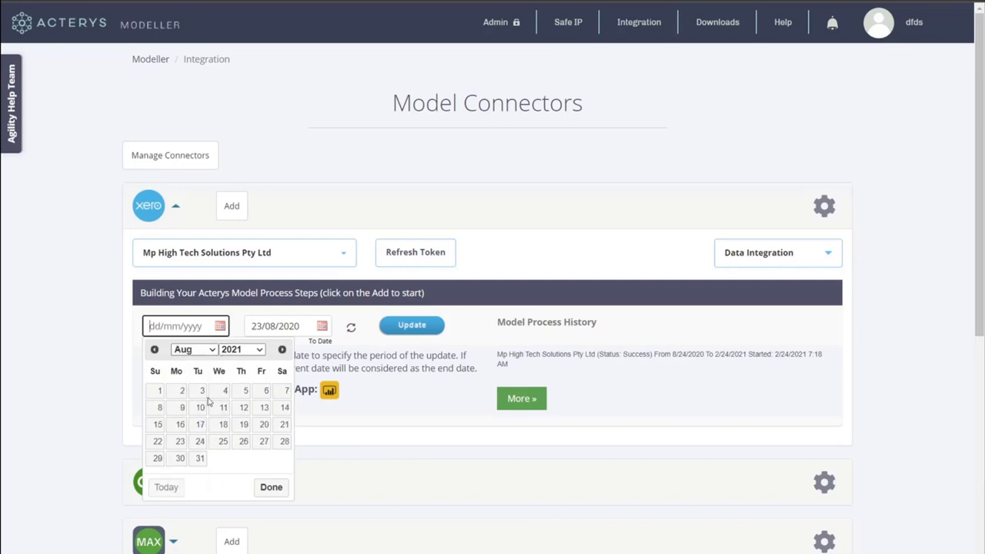
pyautogui.click(204, 446)
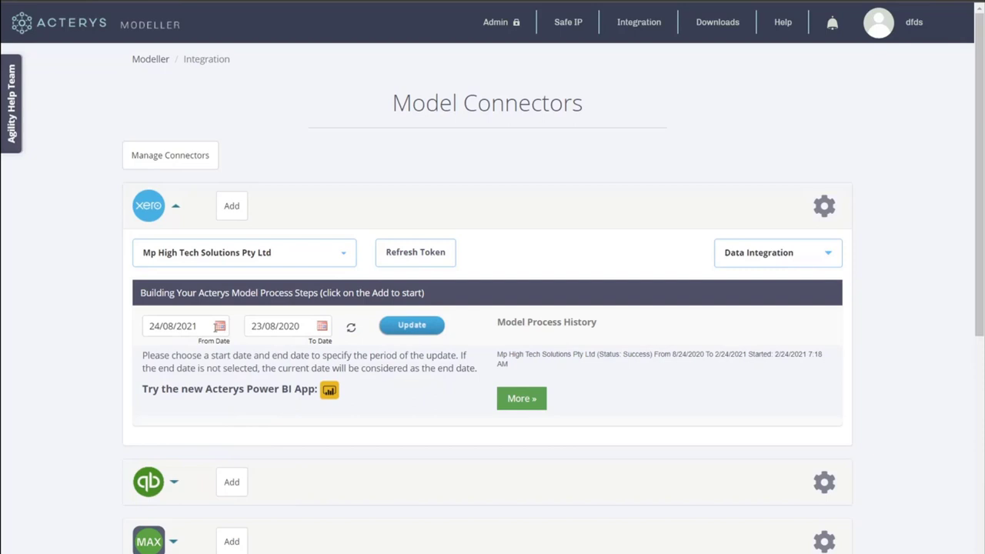
pyautogui.click(224, 329)
pyautogui.click(259, 350)
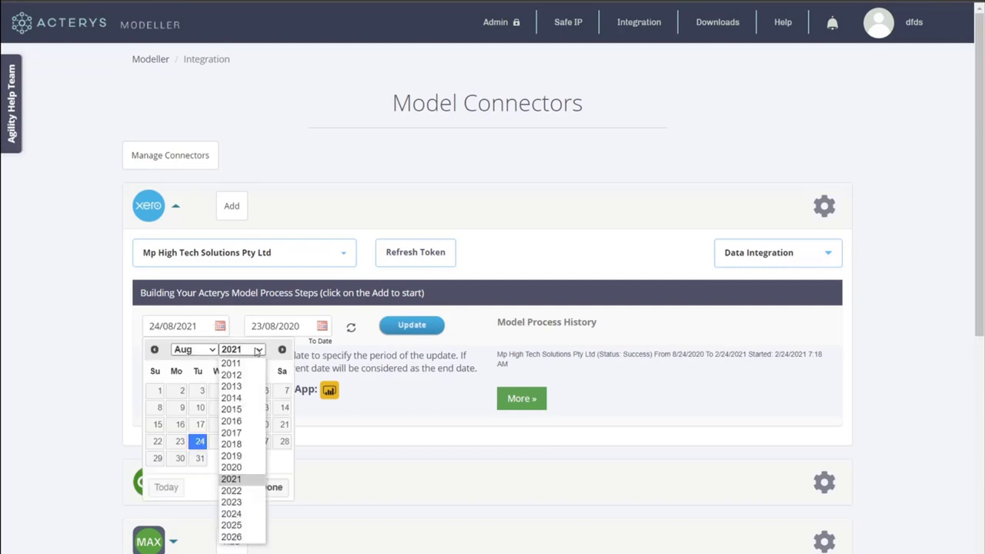
pyautogui.click(233, 455)
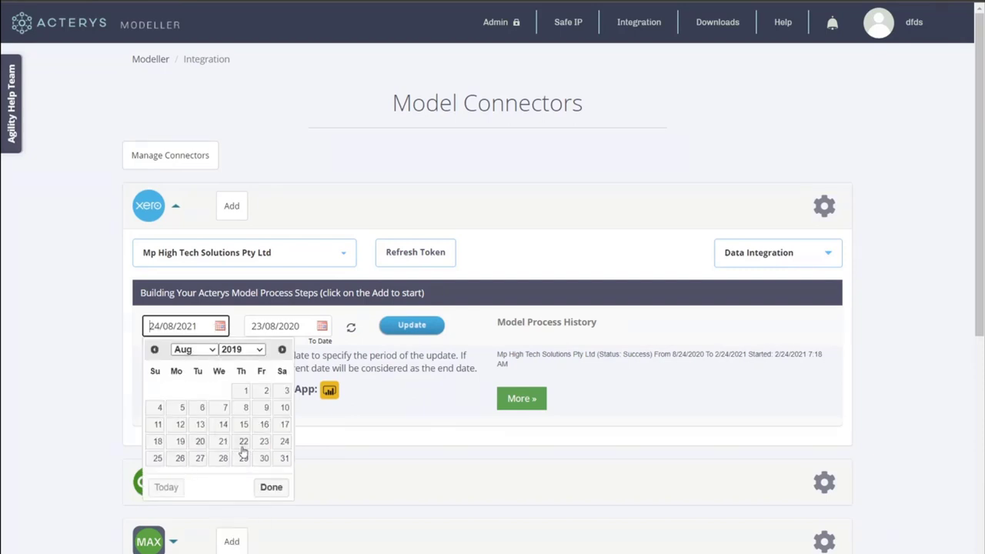
pyautogui.click(280, 443)
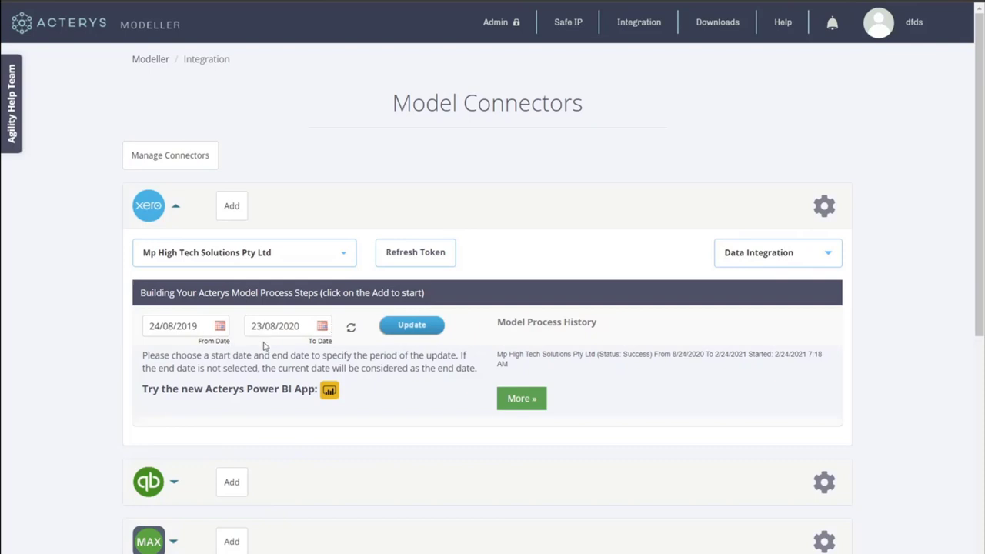
pyautogui.click(220, 326)
pyautogui.click(241, 350)
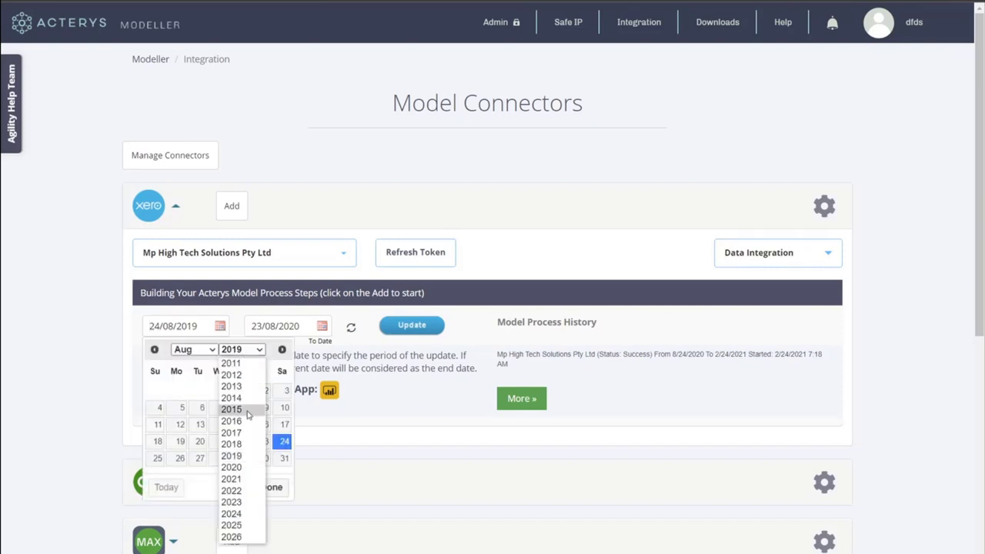
pyautogui.click(244, 407)
pyautogui.click(243, 424)
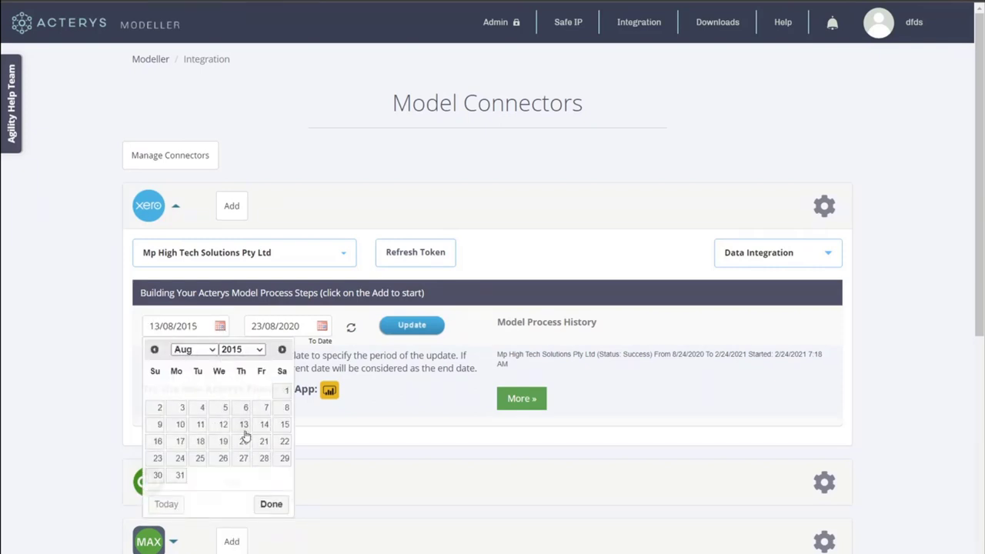
pyautogui.click(411, 325)
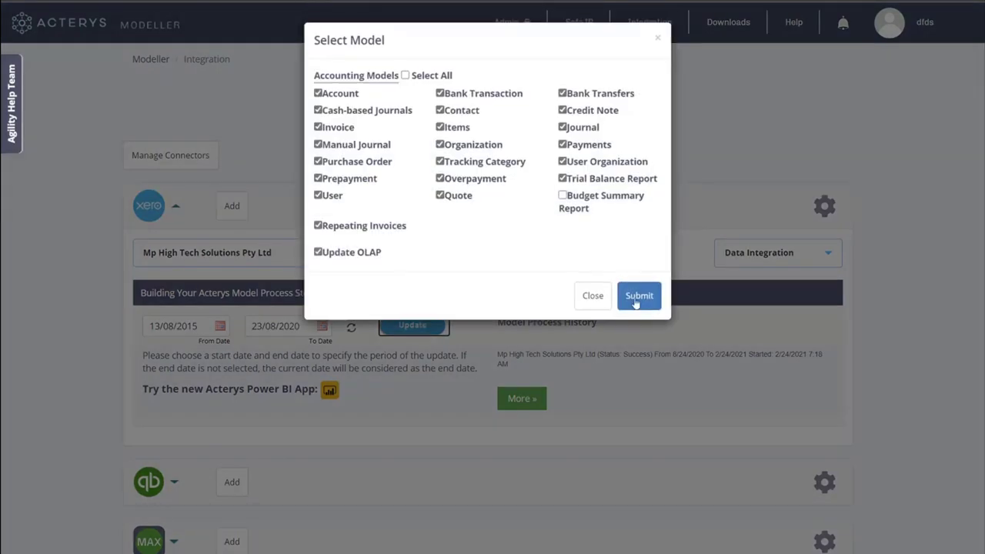
# - Submit the update for all models, note the over-one-year warning, then go to Modeller
pyautogui.click(638, 444)
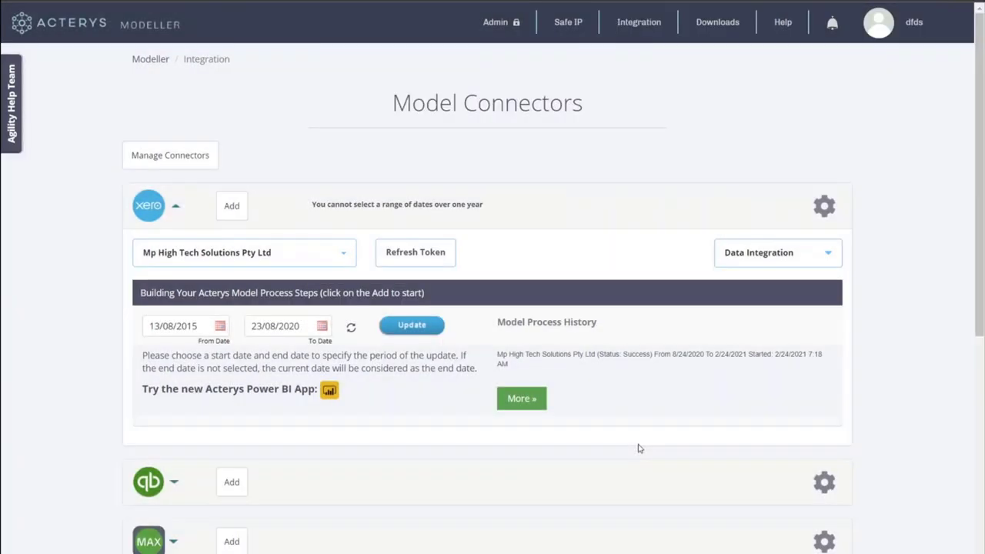
pyautogui.moveTo(321, 208); pyautogui.dragTo(519, 228)
pyautogui.click(568, 246)
pyautogui.click(166, 27)
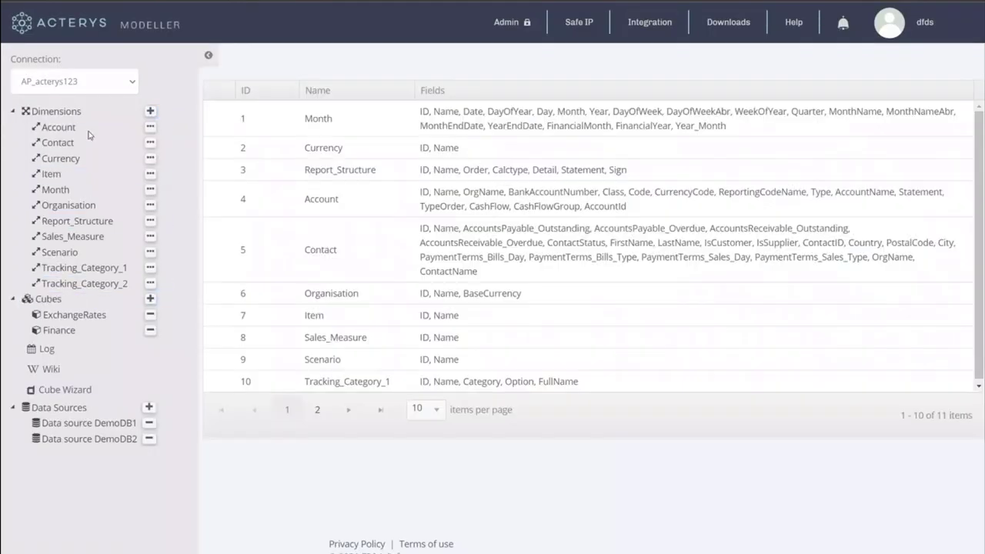
pyautogui.click(70, 299)
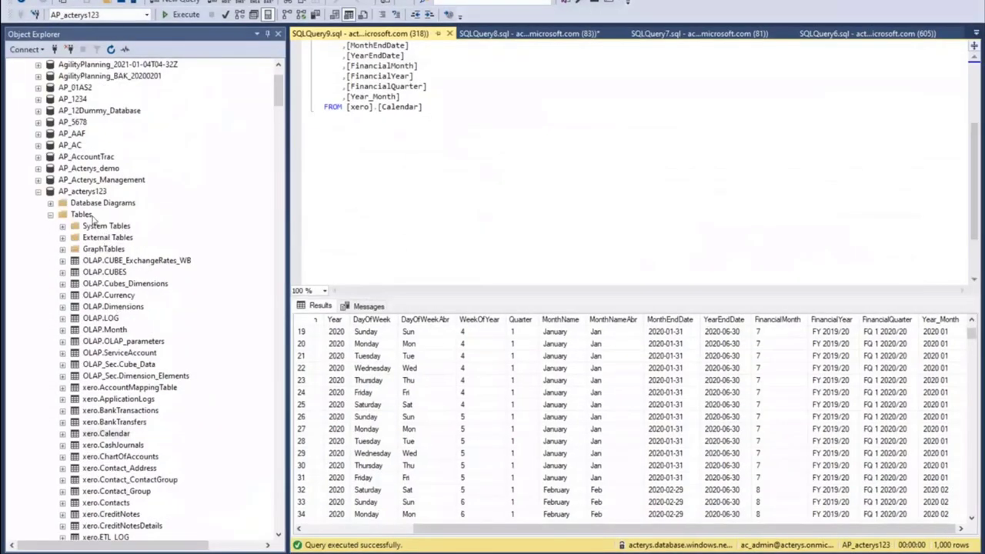
# - Refresh the Tables folder under AP_acterys123 in Object Explorer
pyautogui.click(91, 215)
pyautogui.rightClick(93, 216)
pyautogui.click(123, 275)
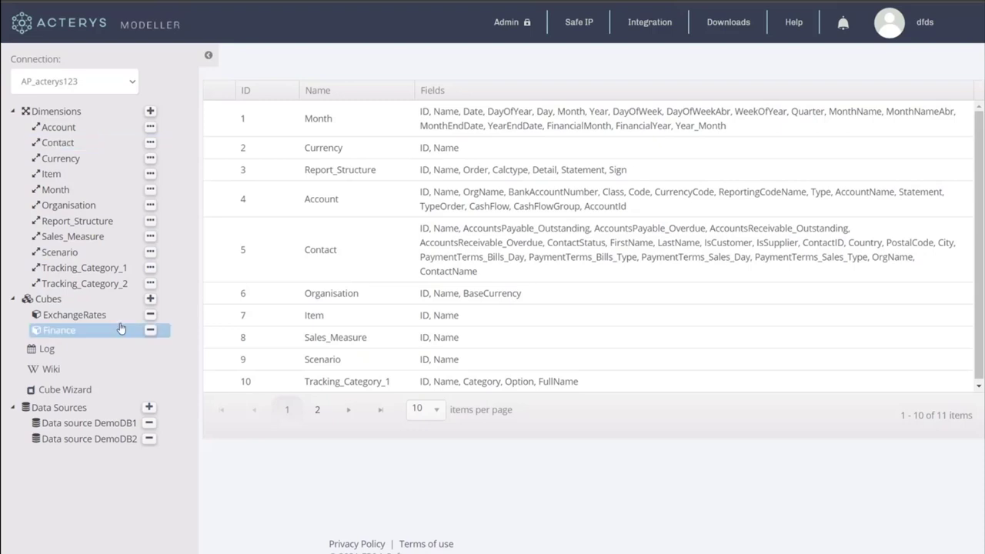
# - Show the Account dimension's 208 elements and switch it into edit mode
pyautogui.click(150, 127)
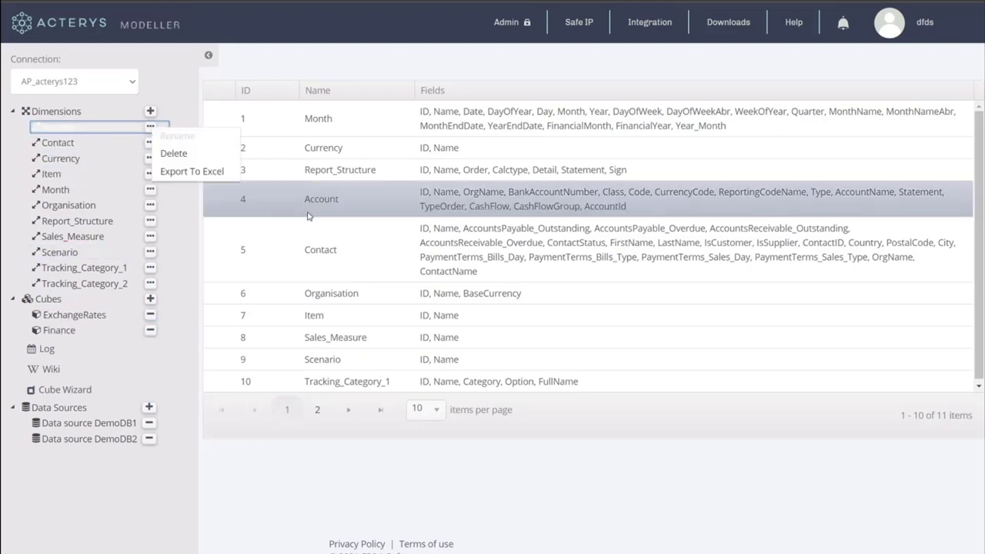
pyautogui.click(54, 132)
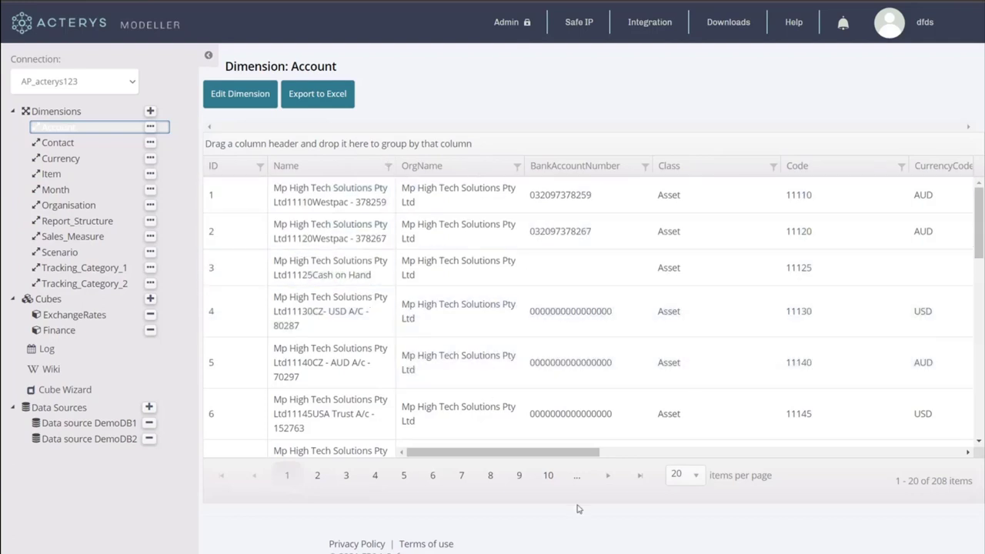
pyautogui.moveTo(574, 454)
pyautogui.mouseDown()
pyautogui.moveTo(804, 460)
pyautogui.moveTo(569, 458)
pyautogui.mouseUp()
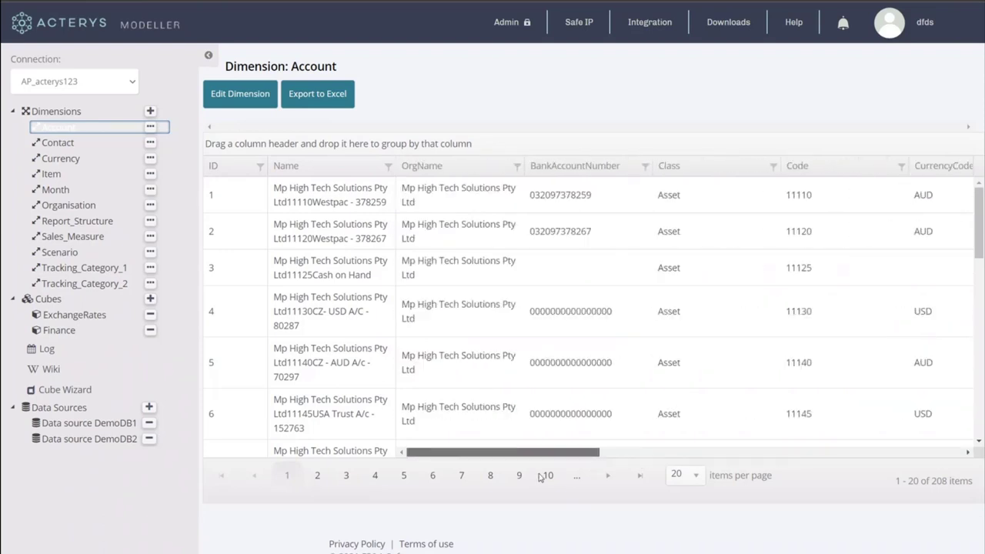
pyautogui.click(240, 93)
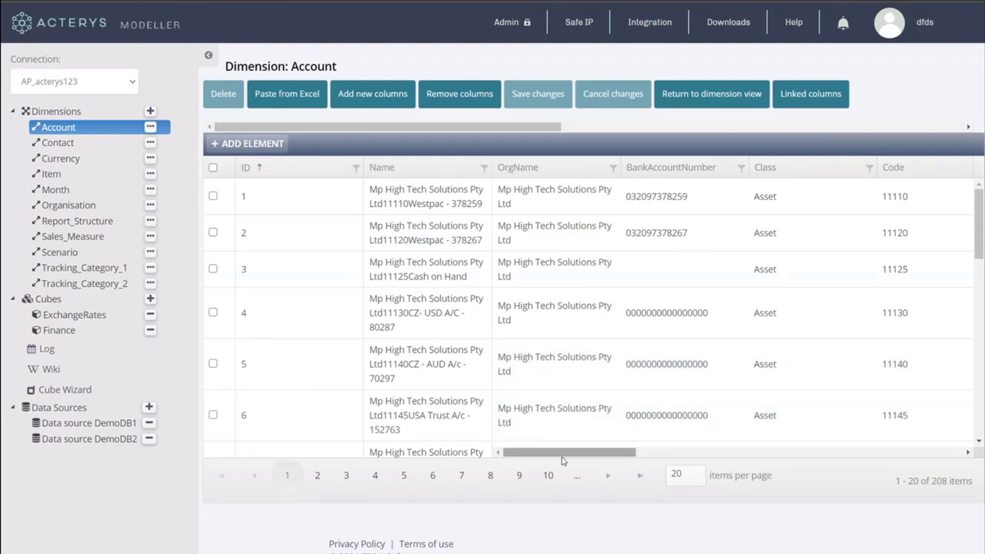
# - Change account 3's Class from Asset to Asset112 and save
pyautogui.click(783, 270)
pyautogui.write('11')
pyautogui.press('Return')
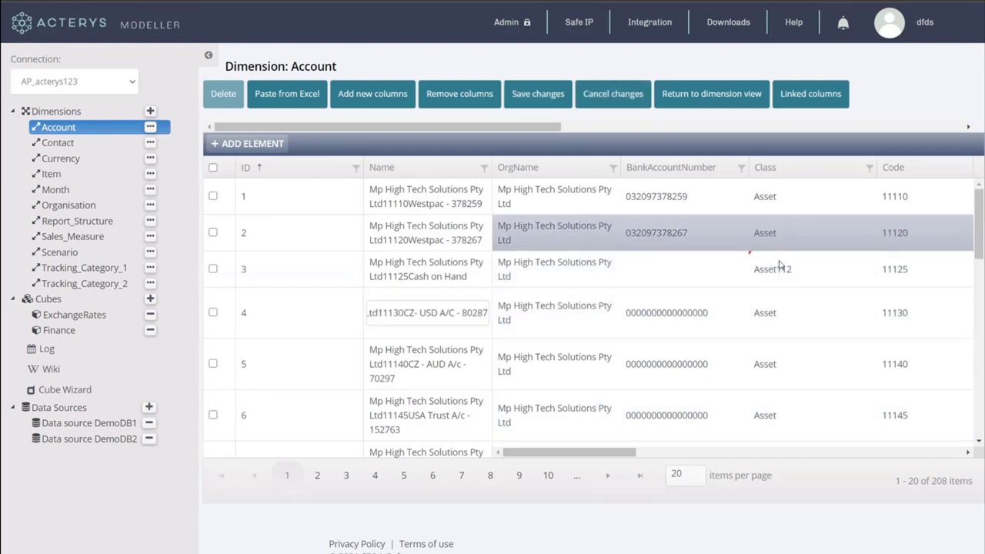
pyautogui.click(538, 93)
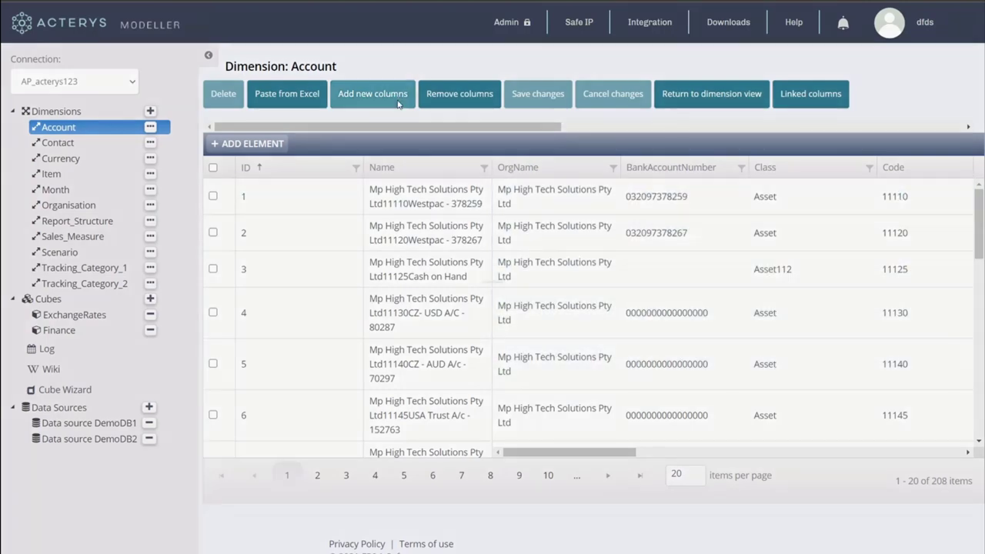
# - Add a new column named Mapping to the Account dimension
pyautogui.click(399, 103)
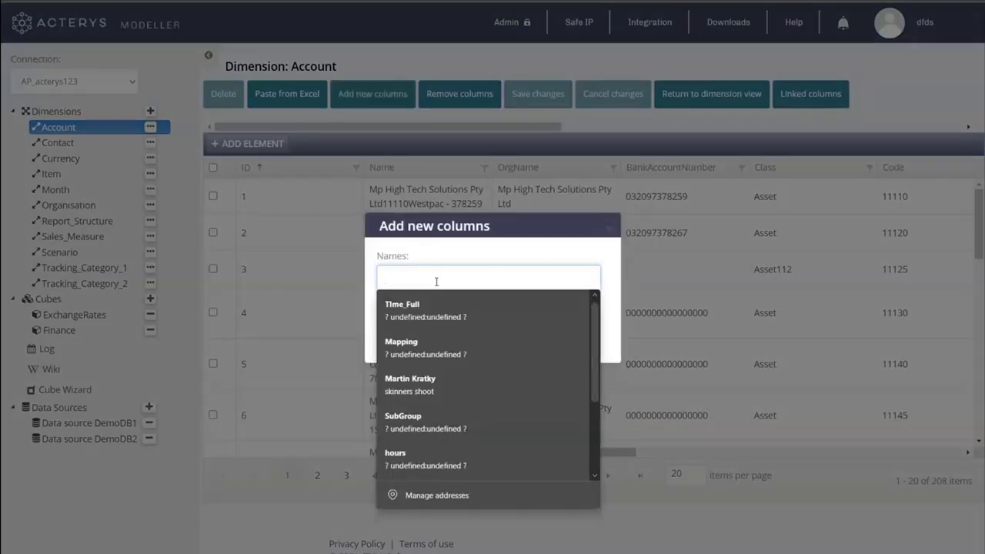
pyautogui.write('Mappoiun')
pyautogui.press('BackSpace')
pyautogui.write('in')
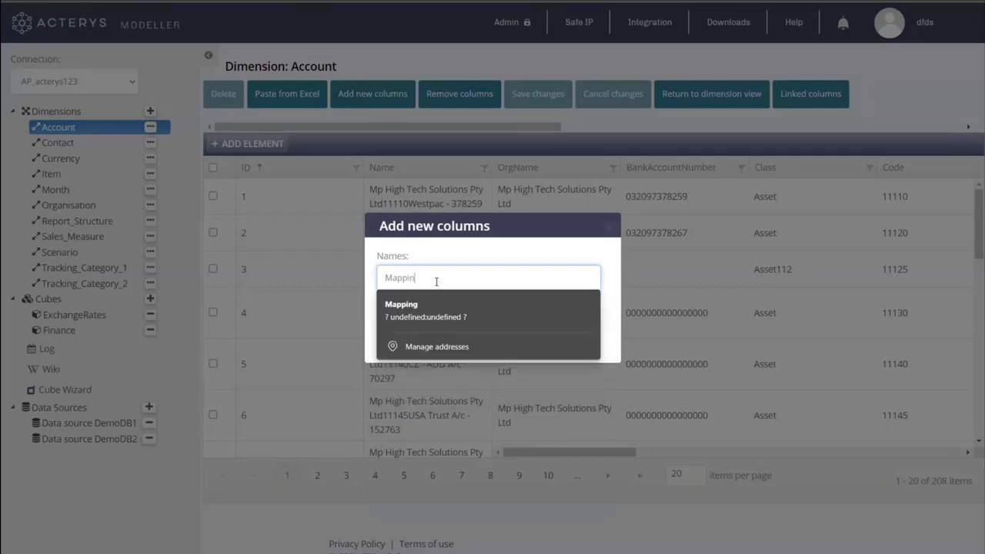
pyautogui.write('g')
pyautogui.moveTo(388, 255); pyautogui.dragTo(397, 255)
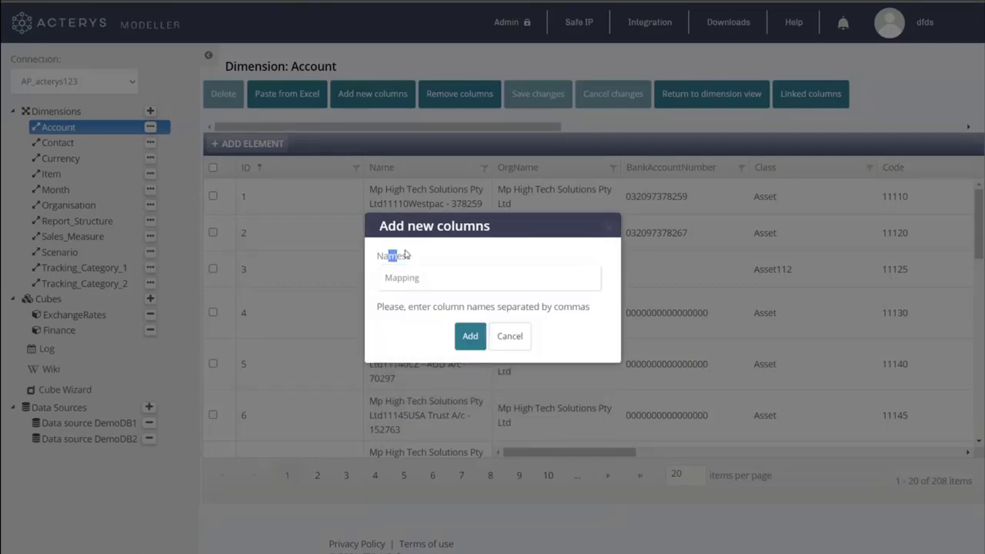
pyautogui.click(464, 333)
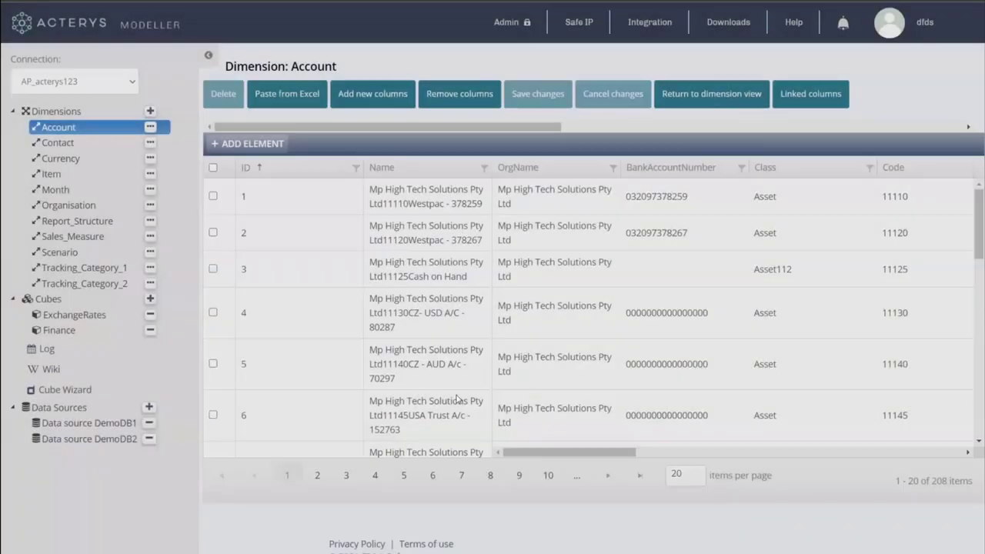
pyautogui.press('Return')
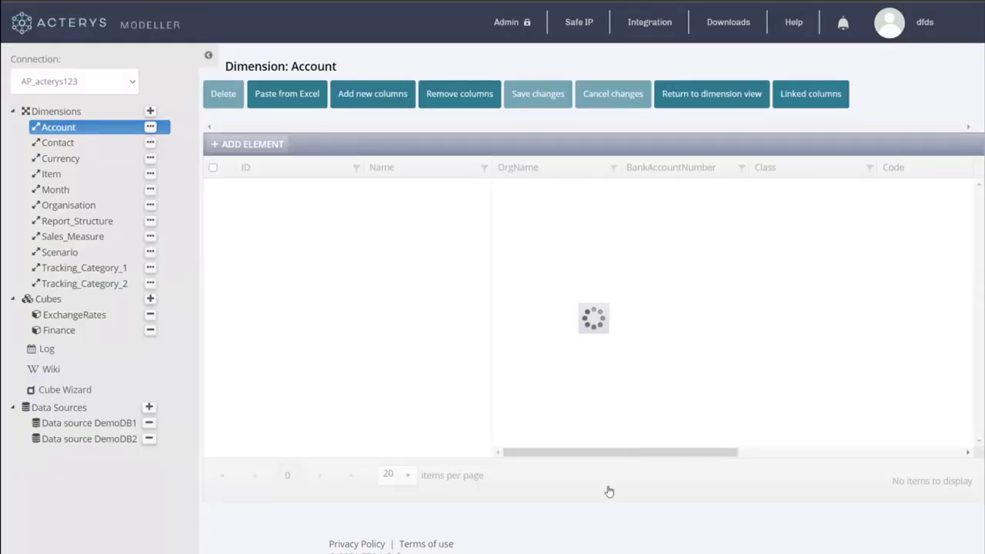
# - Enter Mapping values fdgsadg, dsafdsf and sdafadsf for accounts 1–3 and save
pyautogui.moveTo(607, 454); pyautogui.dragTo(940, 455)
pyautogui.click(908, 197)
pyautogui.write('fdgsadg')
pyautogui.click(899, 225)
pyautogui.write('dsafdsf')
pyautogui.click(889, 262)
pyautogui.write('sdafadsf')
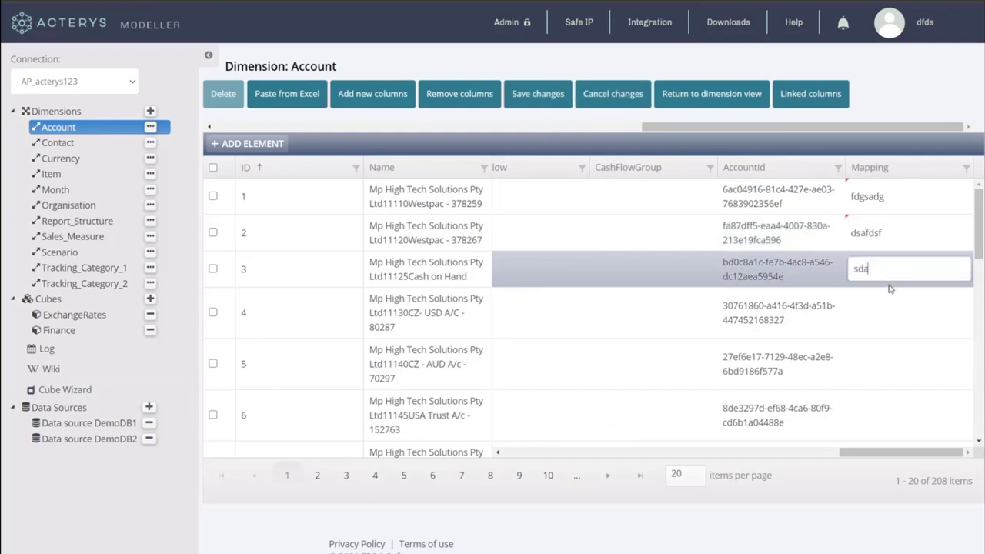
pyautogui.click(893, 311)
pyautogui.click(906, 97)
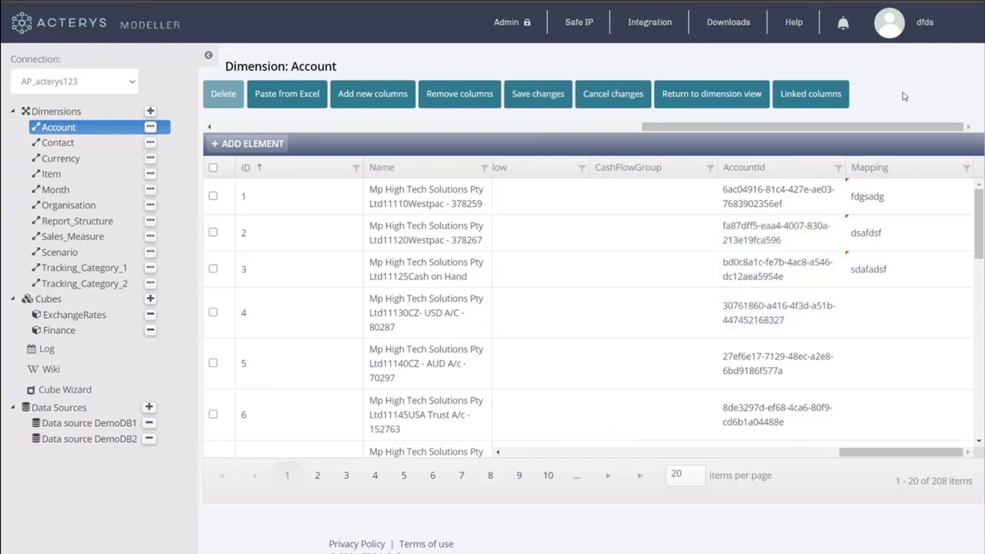
pyautogui.click(538, 98)
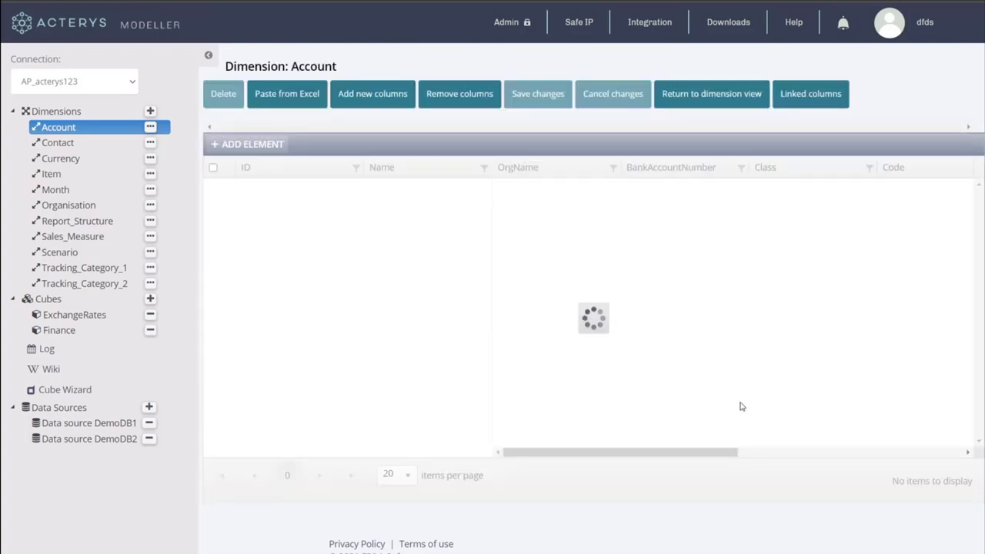
# - Check the reloaded Mapping column, then bring the Excel Book1 window onto the screen
pyautogui.moveTo(601, 456); pyautogui.dragTo(951, 456)
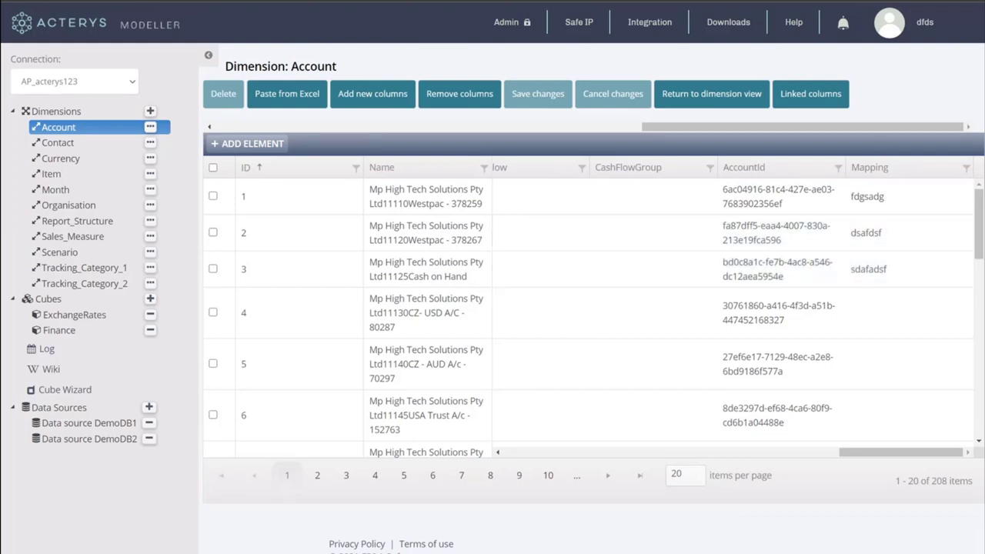
pyautogui.moveTo(984, 61); pyautogui.dragTo(631, 7)
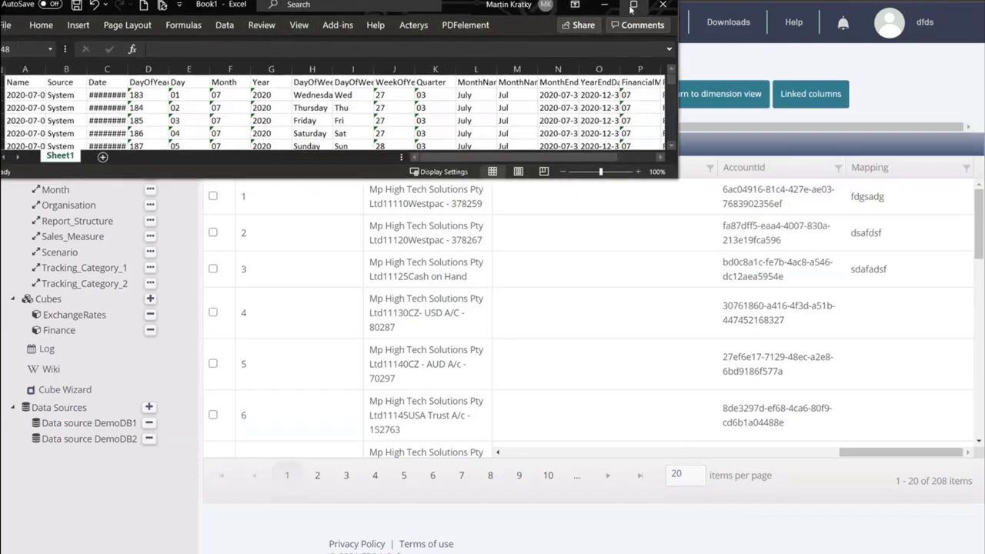
# - Maximise Excel and start connecting the workbook to the Acterys server
pyautogui.click(634, 5)
pyautogui.click(523, 102)
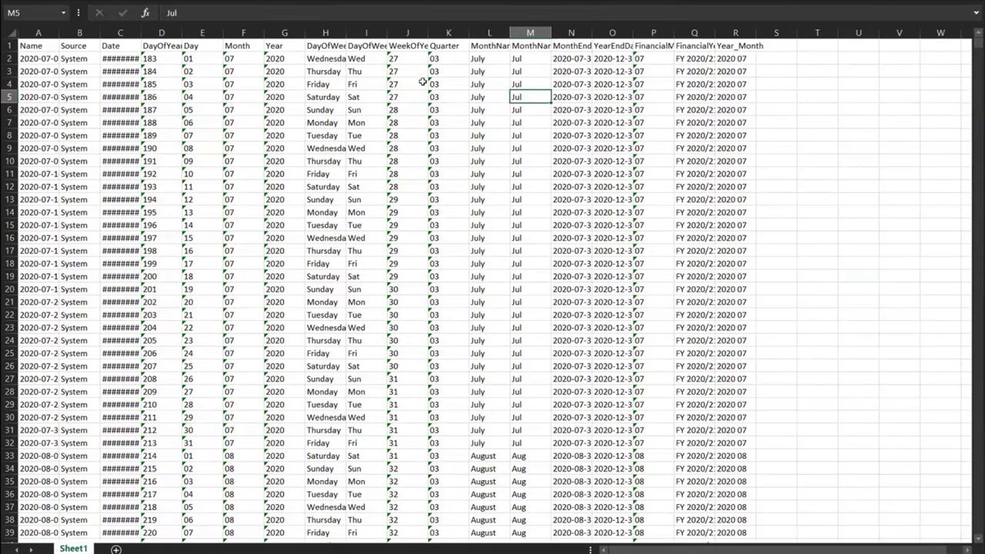
pyautogui.click(99, 19)
pyautogui.click(496, 335)
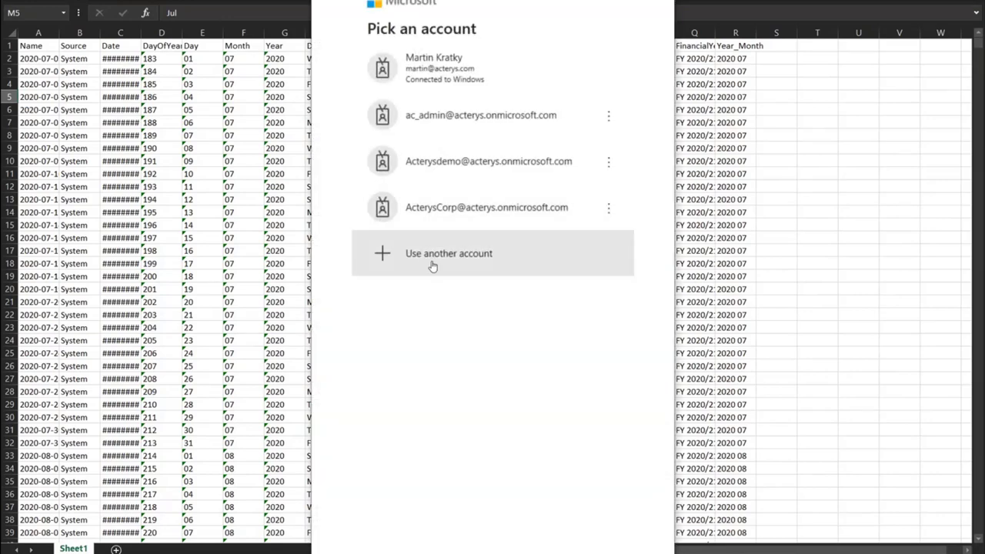
# - Sign in with the Acterys account e-mail and password, then confirm the success message
pyautogui.click(438, 252)
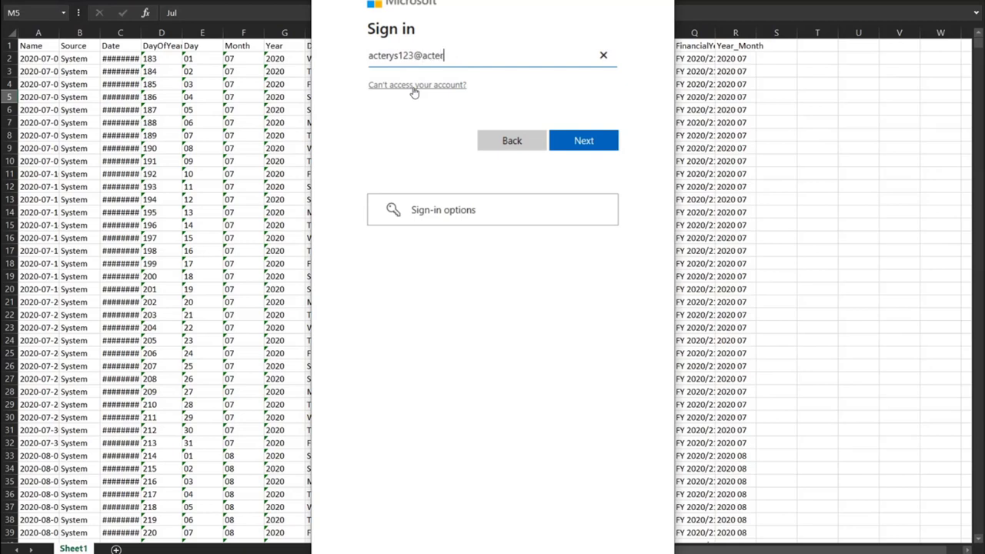
pyautogui.press('Return')
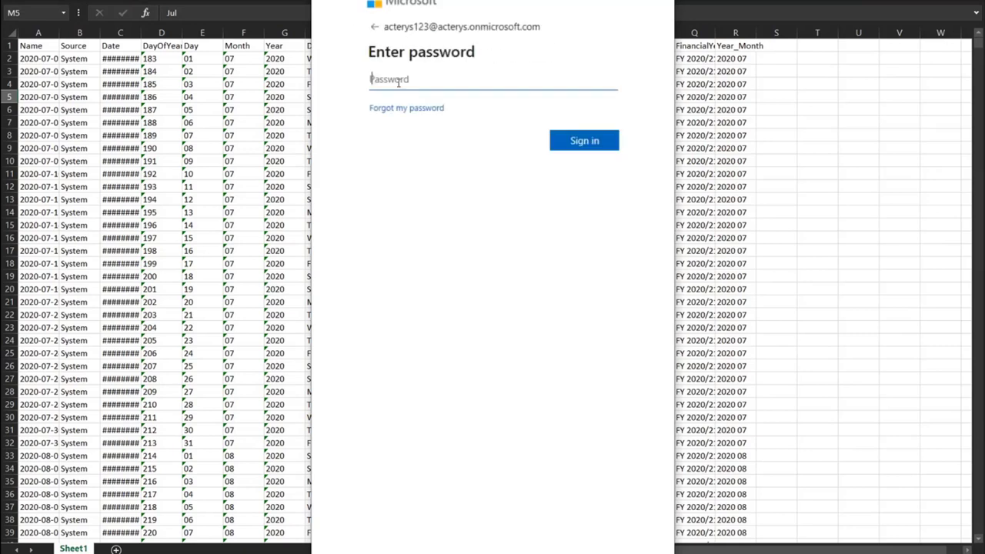
pyautogui.write('•••••')
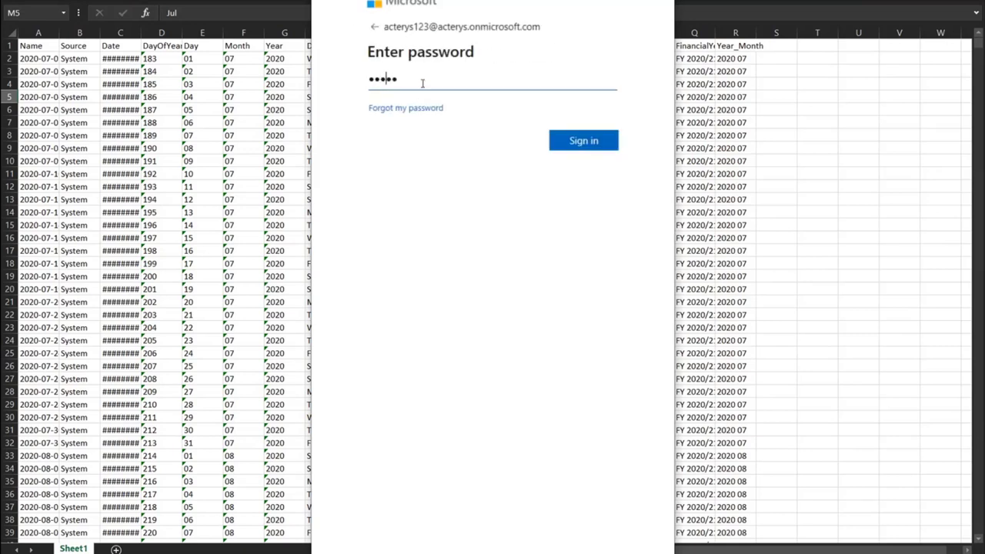
pyautogui.press('Return')
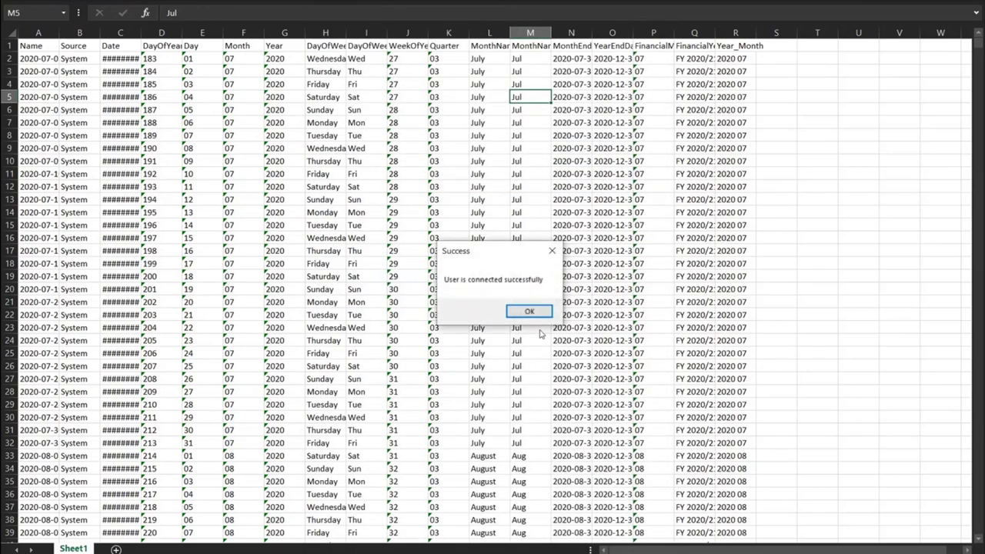
pyautogui.click(530, 311)
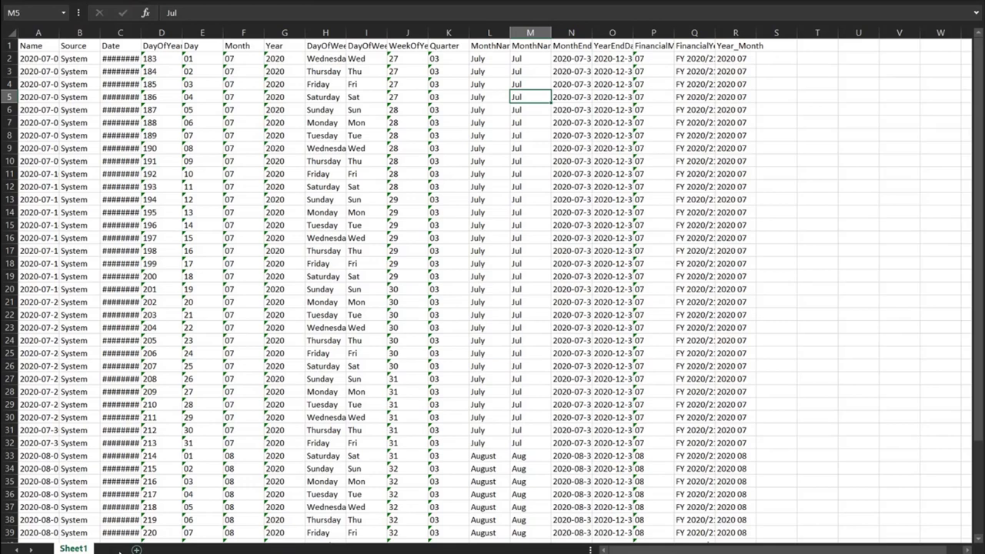
# - Add a blank Sheet2 and choose Edit dimension from the Acterys tab
pyautogui.click(136, 549)
pyautogui.click(6, 1)
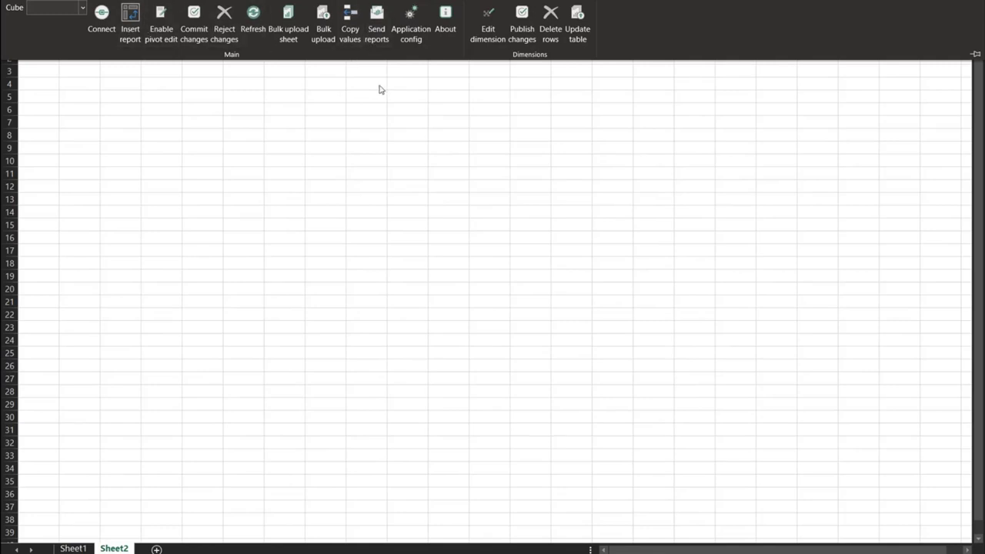
pyautogui.click(484, 36)
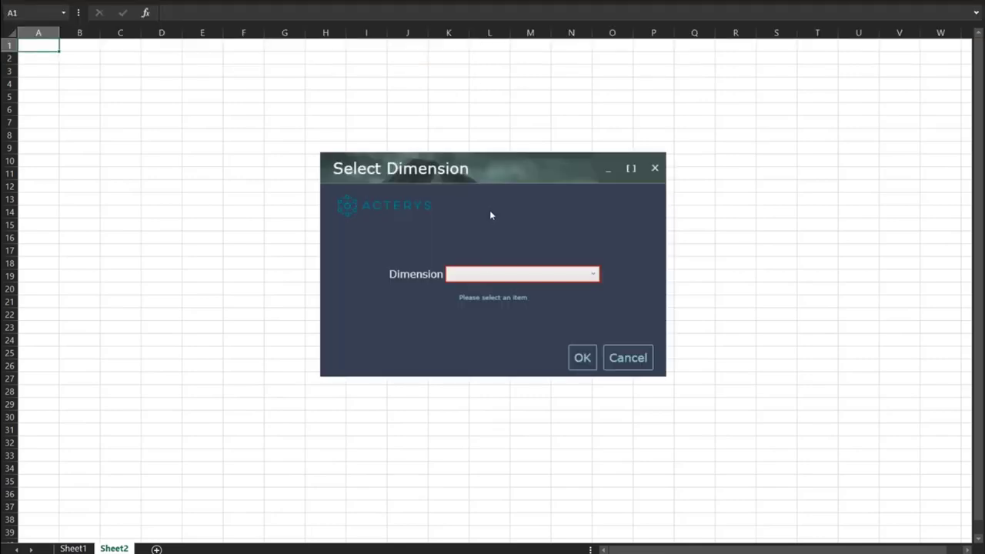
# - Load the AP_acterys123\Account dimension into the sheet
pyautogui.click(485, 274)
pyautogui.click(493, 288)
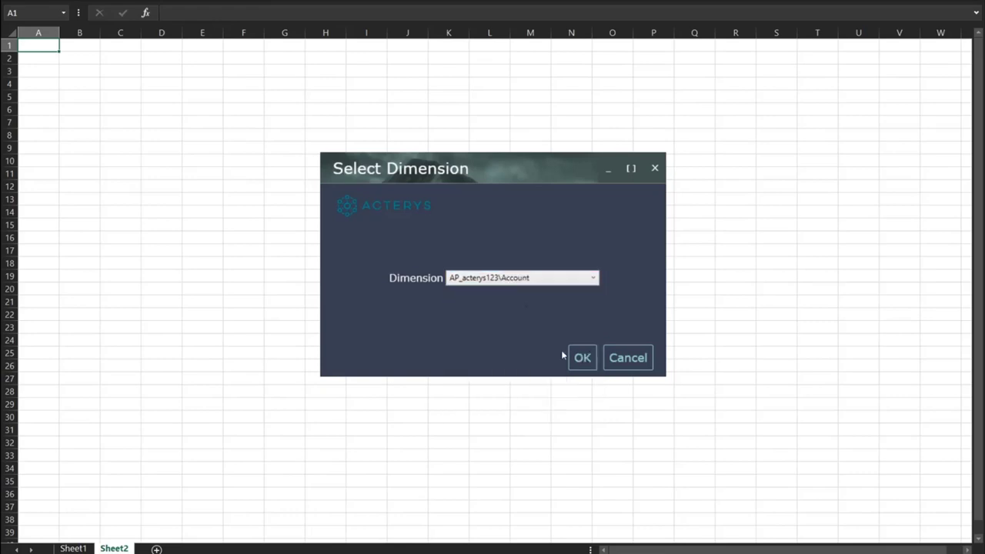
pyautogui.click(579, 360)
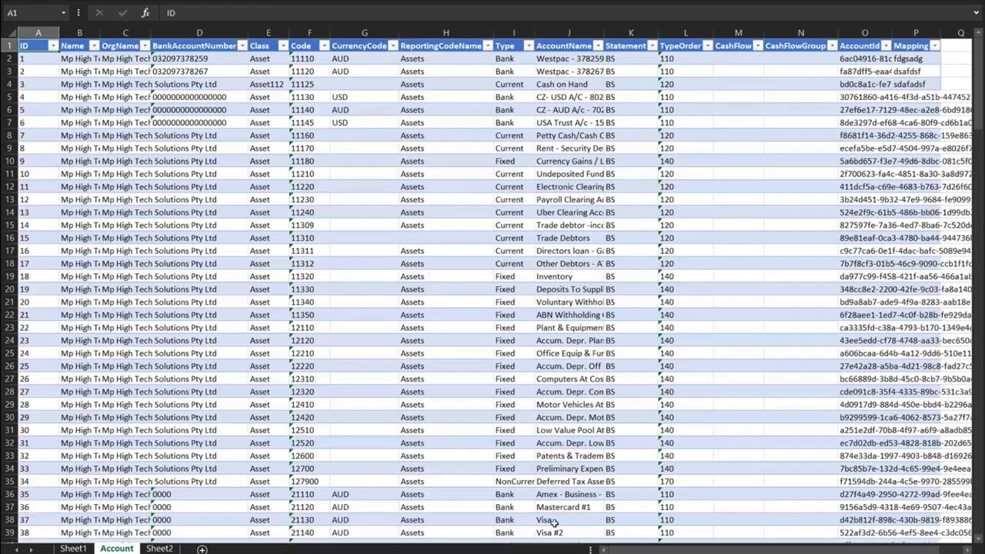
pyautogui.moveTo(239, 202); pyautogui.dragTo(231, 71)
pyautogui.moveTo(689, 550); pyautogui.dragTo(697, 550)
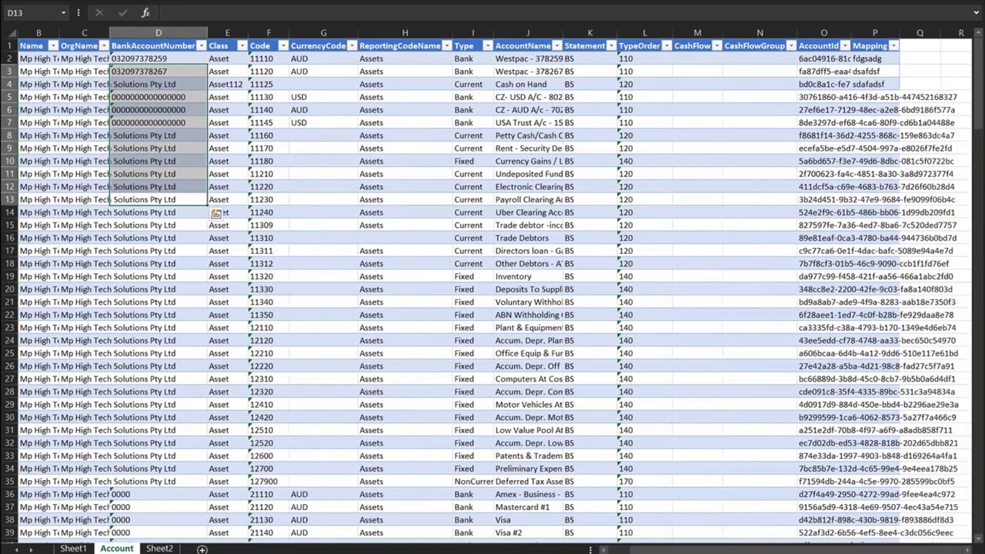
pyautogui.moveTo(899, 32); pyautogui.dragTo(944, 33)
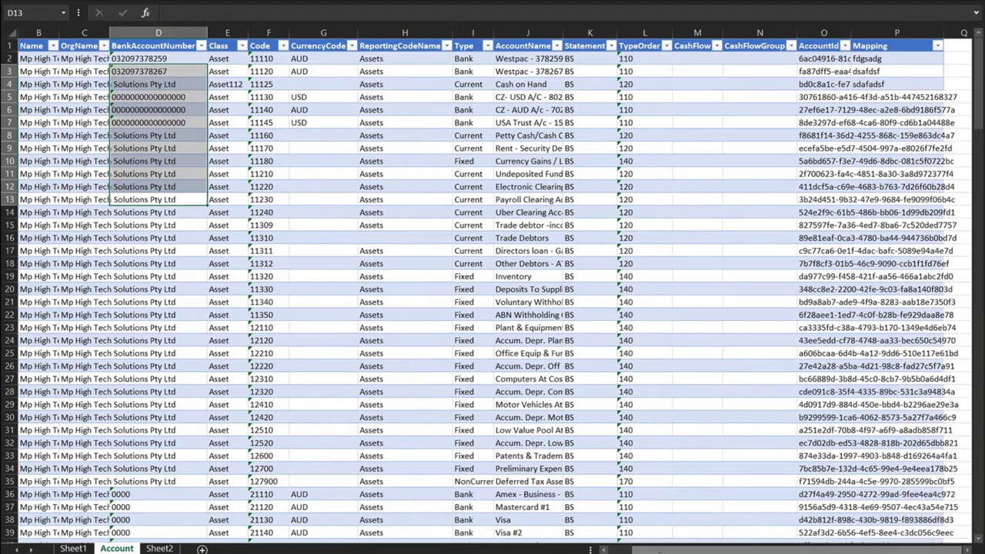
pyautogui.click(801, 455)
# - Widen Mapping and AccountId, fill P3:P4's pattern down to row 19, and publish
pyautogui.press('Right')
pyautogui.press('Right')
pyautogui.press('Right')
pyautogui.press('Right')
pyautogui.press('Right')
pyautogui.press('Right')
pyautogui.press('Right')
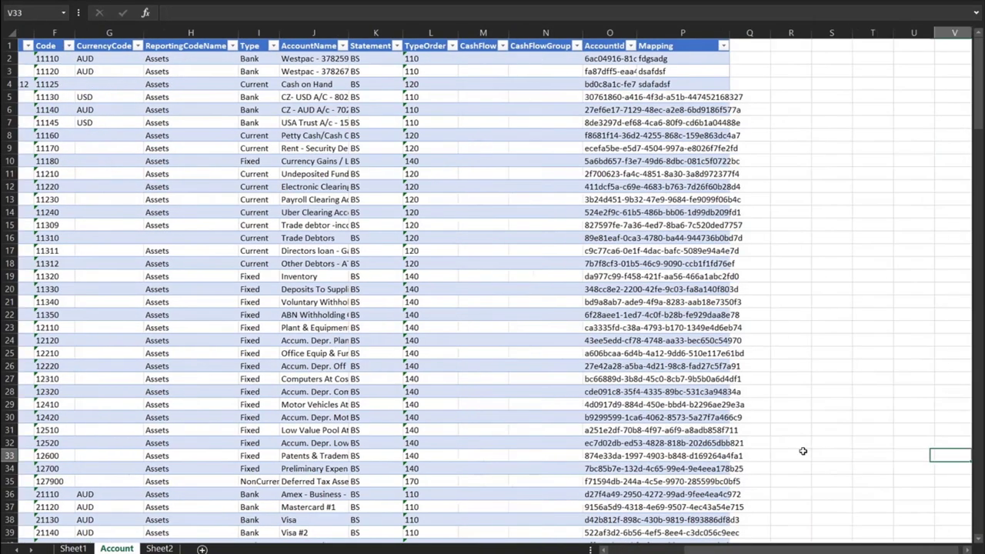
pyautogui.moveTo(715, 33); pyautogui.dragTo(893, 33)
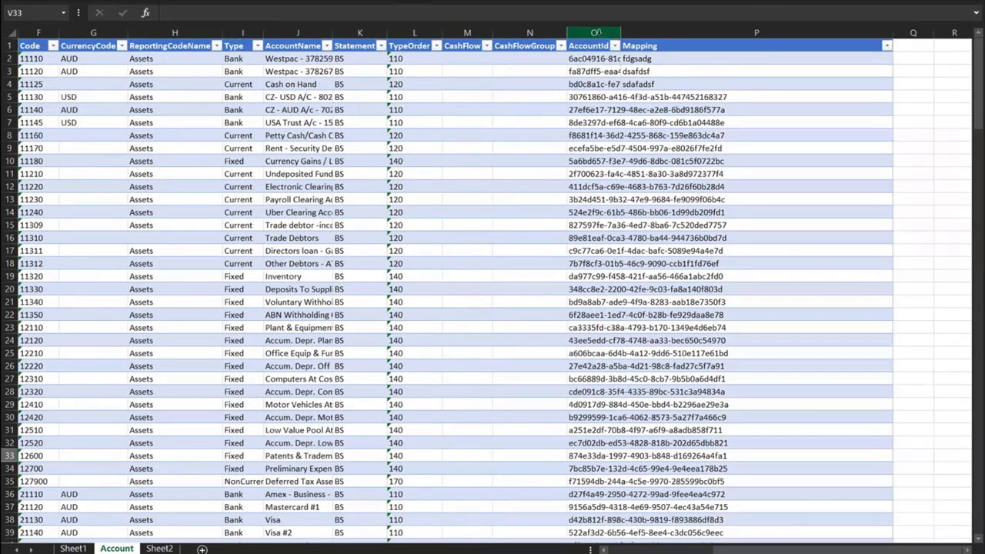
pyautogui.moveTo(620, 32); pyautogui.dragTo(735, 32)
pyautogui.click(762, 55)
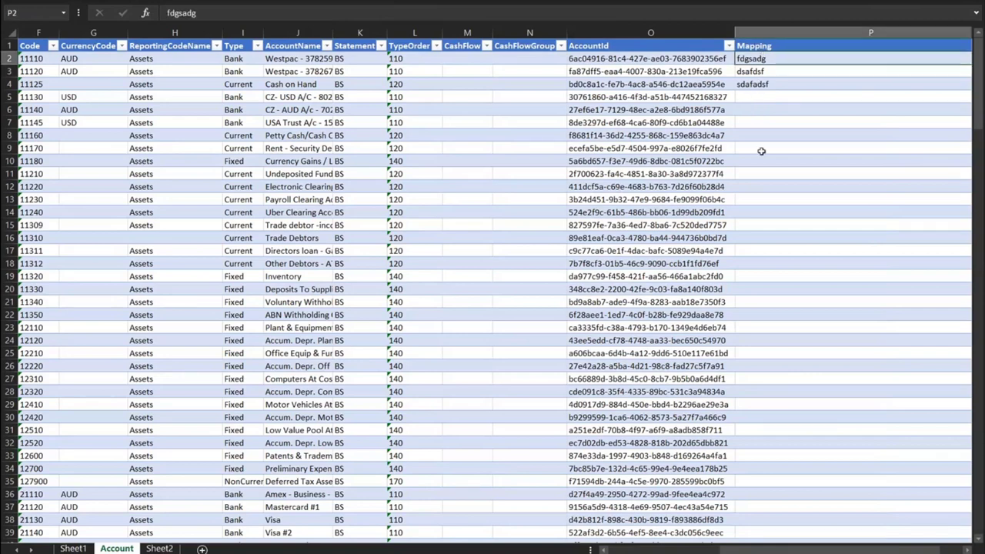
pyautogui.click(775, 84)
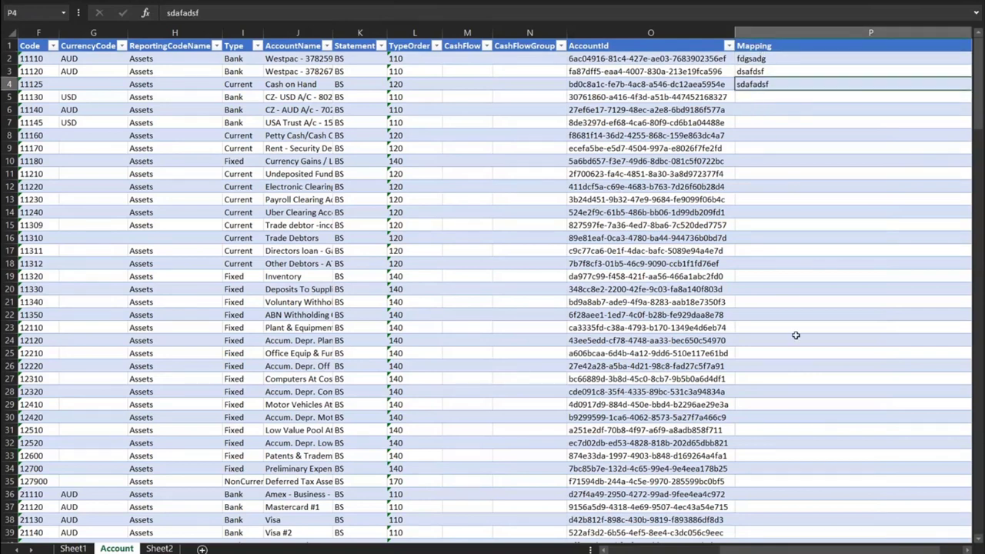
pyautogui.hscroll(3, 796, 336)
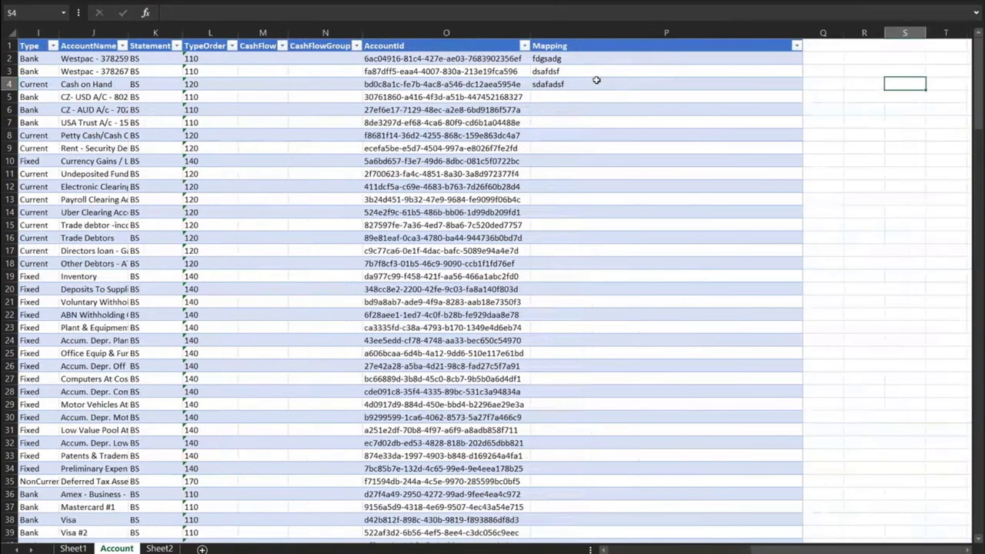
pyautogui.click(598, 76)
pyautogui.moveTo(597, 76); pyautogui.dragTo(616, 83)
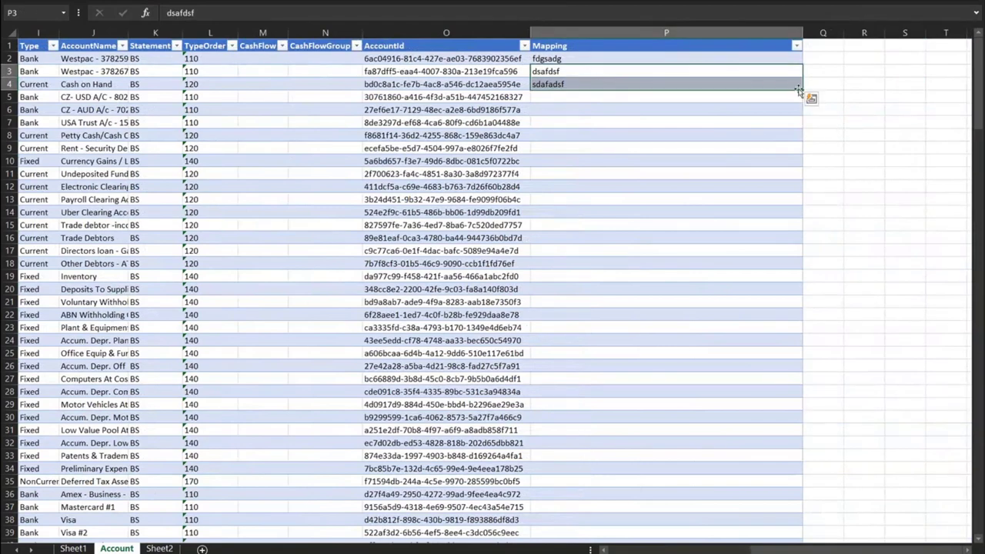
pyautogui.moveTo(803, 90); pyautogui.dragTo(768, 277)
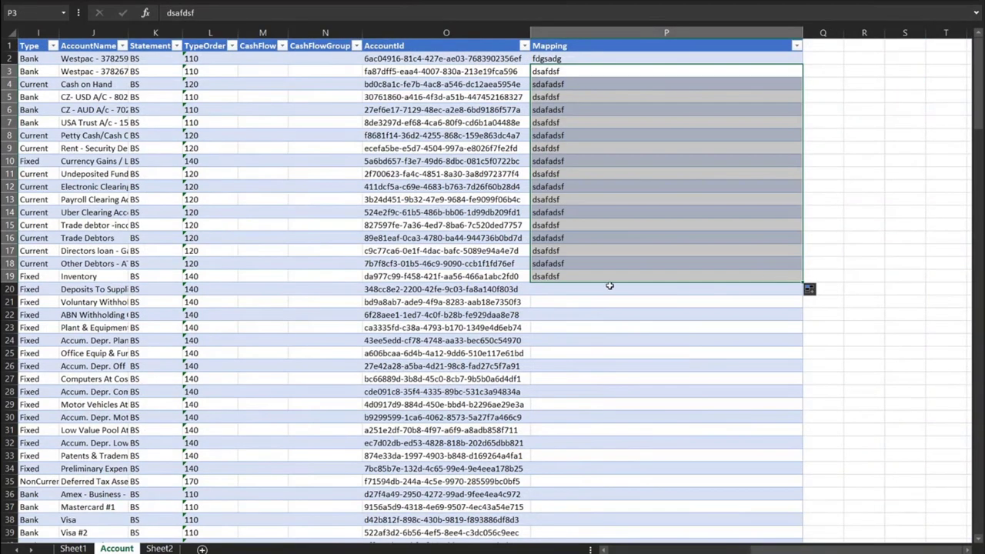
pyautogui.click(595, 290)
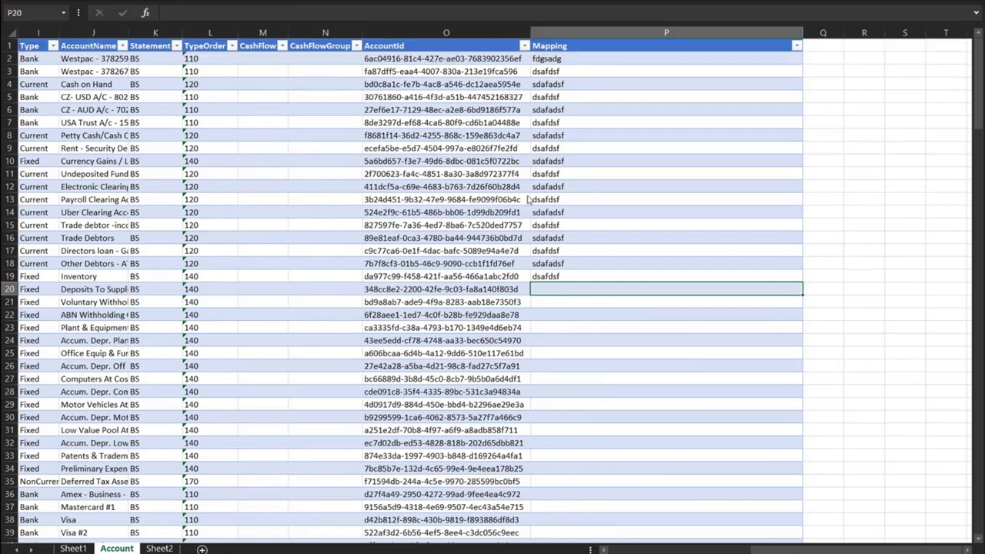
pyautogui.click(581, 357)
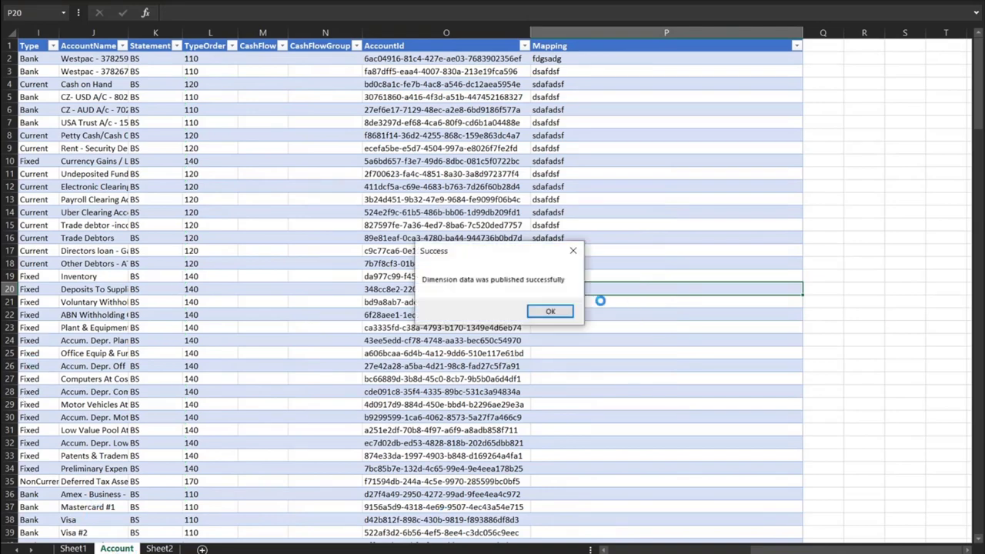
pyautogui.click(556, 311)
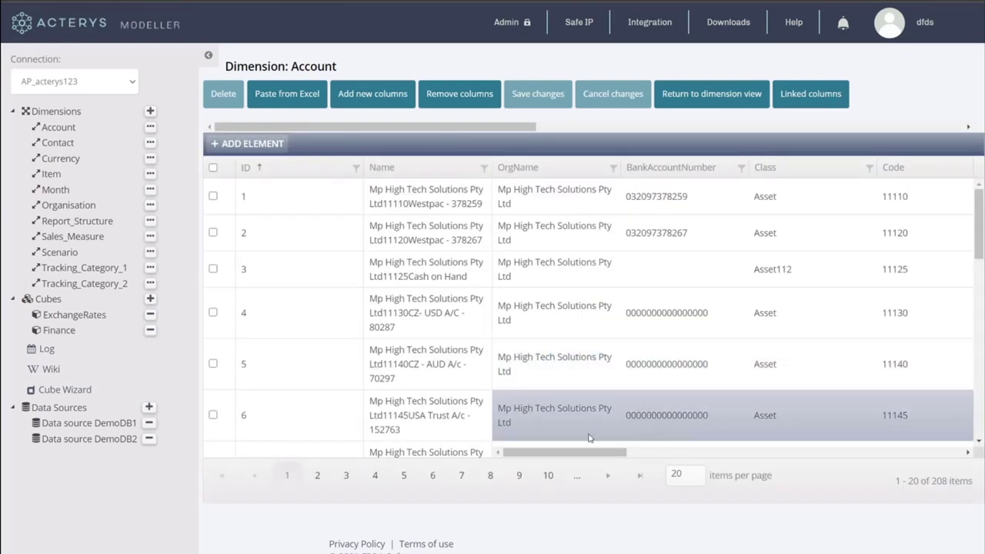
# - Check the published Mapping values in the Account grid, then open the ExchangeRates cube
pyautogui.moveTo(583, 455); pyautogui.dragTo(964, 491)
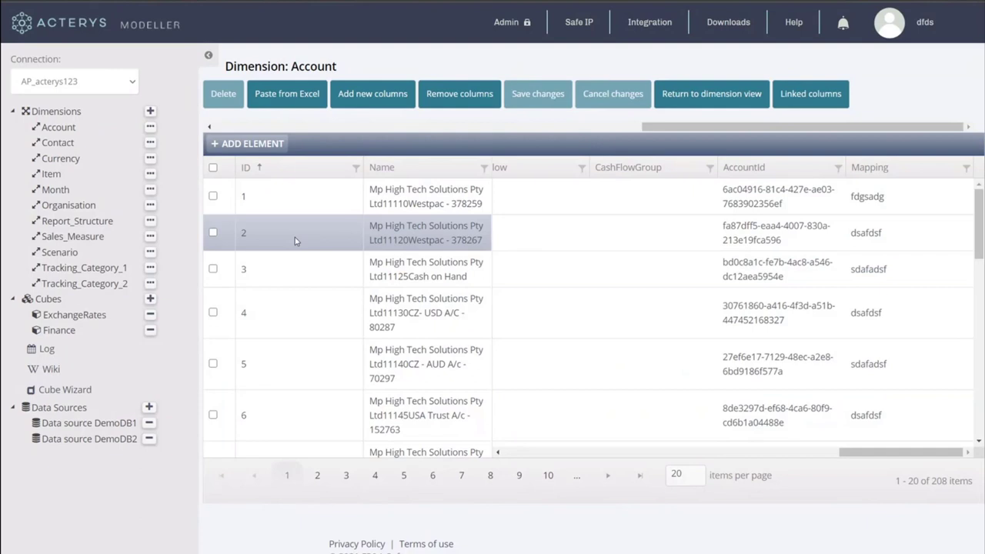
pyautogui.click(69, 320)
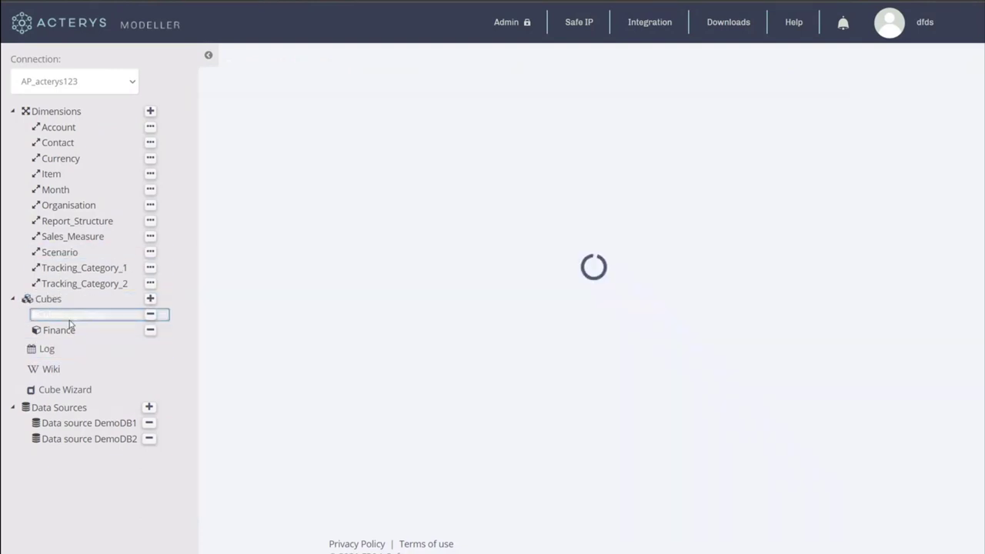
# - Check the Finance cube's WriteBackTable name, then bring up the ExchangeRates cube in Pivot view
pyautogui.click(80, 330)
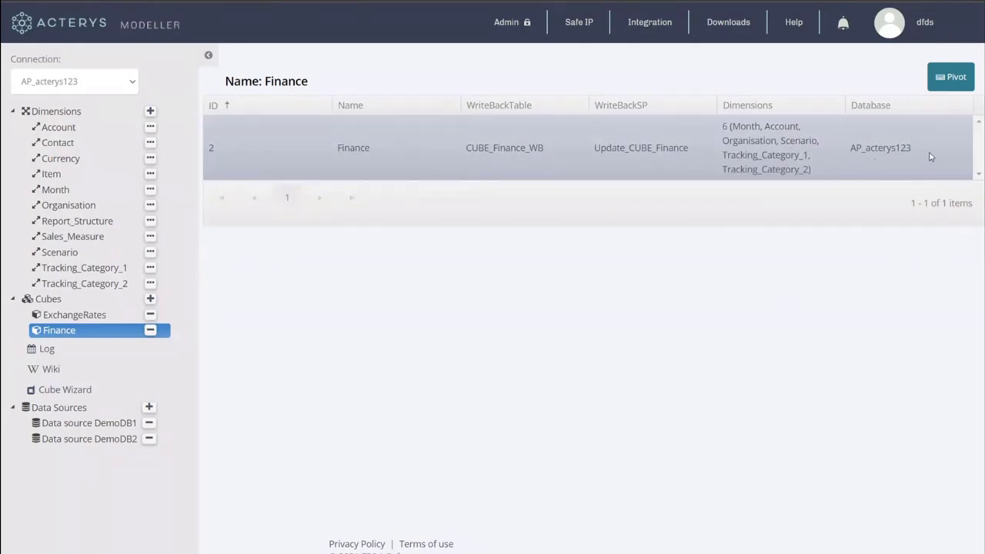
pyautogui.moveTo(545, 150); pyautogui.dragTo(465, 149)
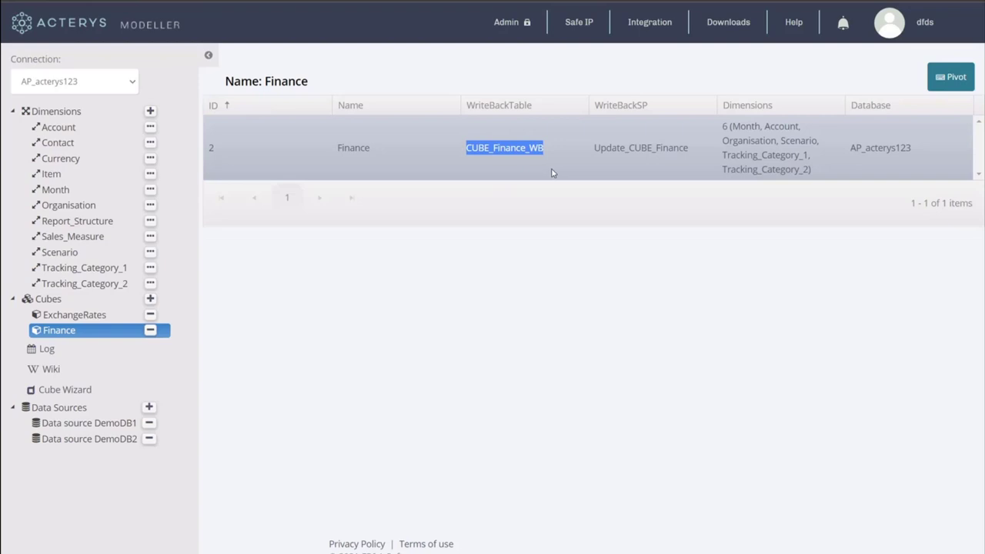
pyautogui.click(93, 322)
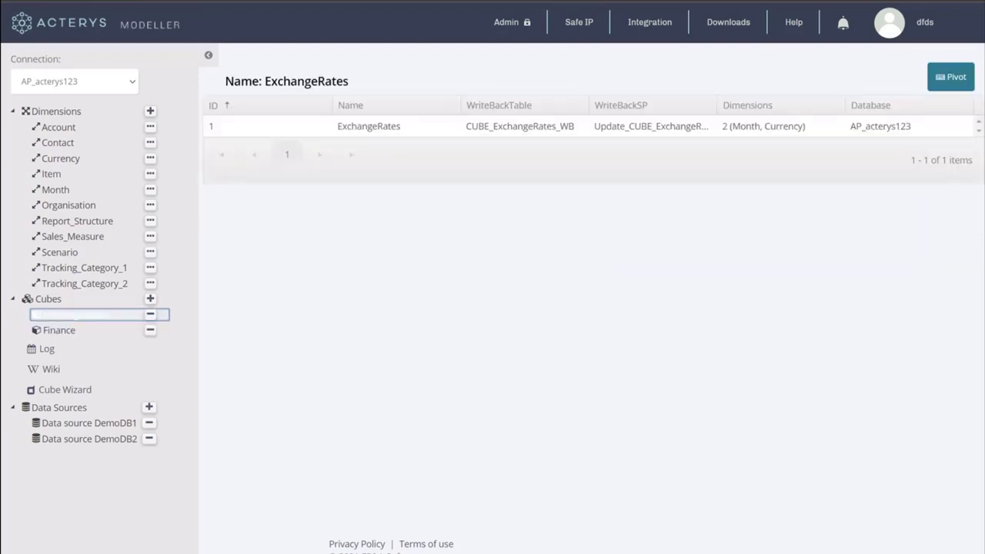
pyautogui.click(953, 78)
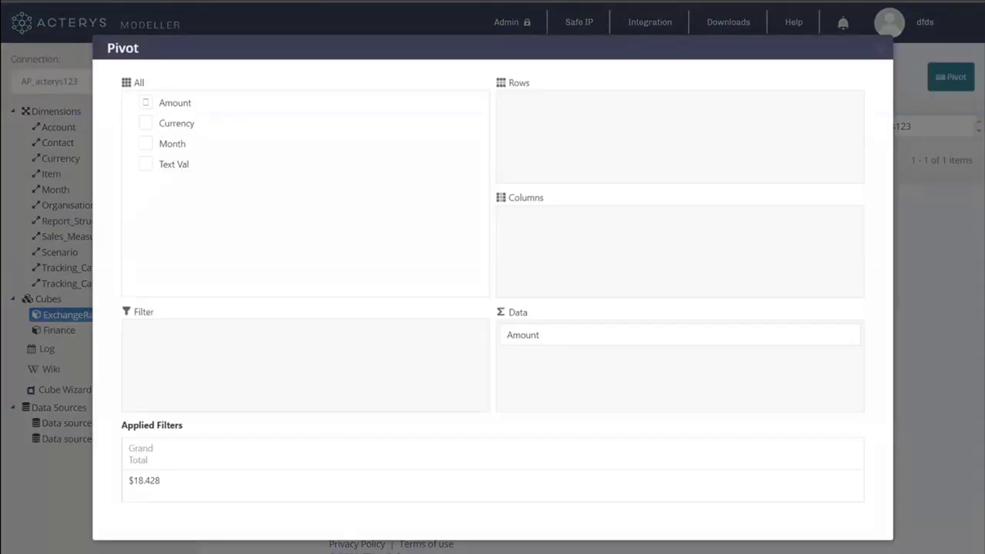
# - Lay out the ExchangeRates pivot with Currency on rows and Month on columns
pyautogui.moveTo(184, 133); pyautogui.dragTo(531, 137)
pyautogui.moveTo(167, 143); pyautogui.dragTo(566, 254)
pyautogui.scroll(-1, 374, 329)
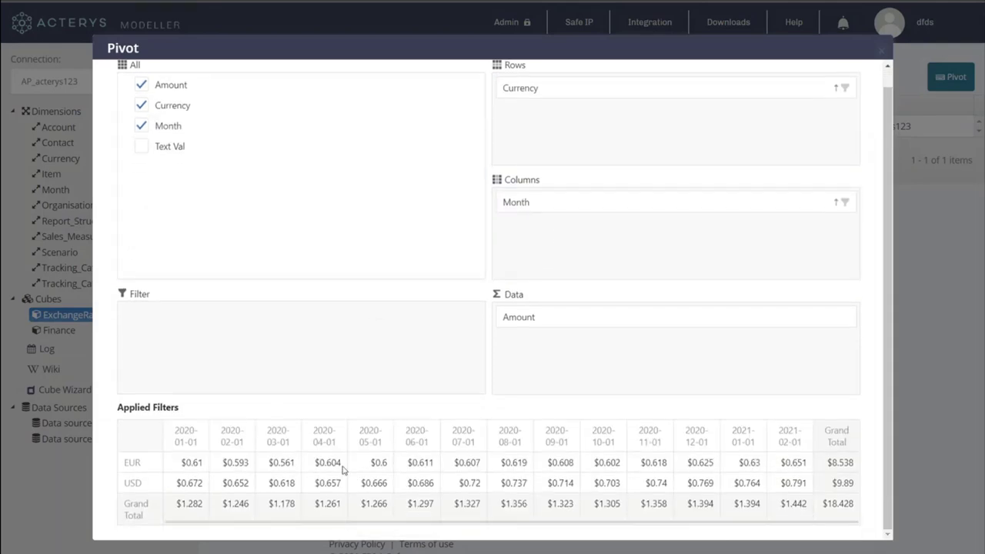
# - Change the EUR rate to 0.8 for 2020-05-01 and 0.9 for 2020-07-01
pyautogui.click(376, 462)
pyautogui.press('BackSpace')
pyautogui.press('BackSpace')
pyautogui.press('BackSpace')
pyautogui.press('BackSpace')
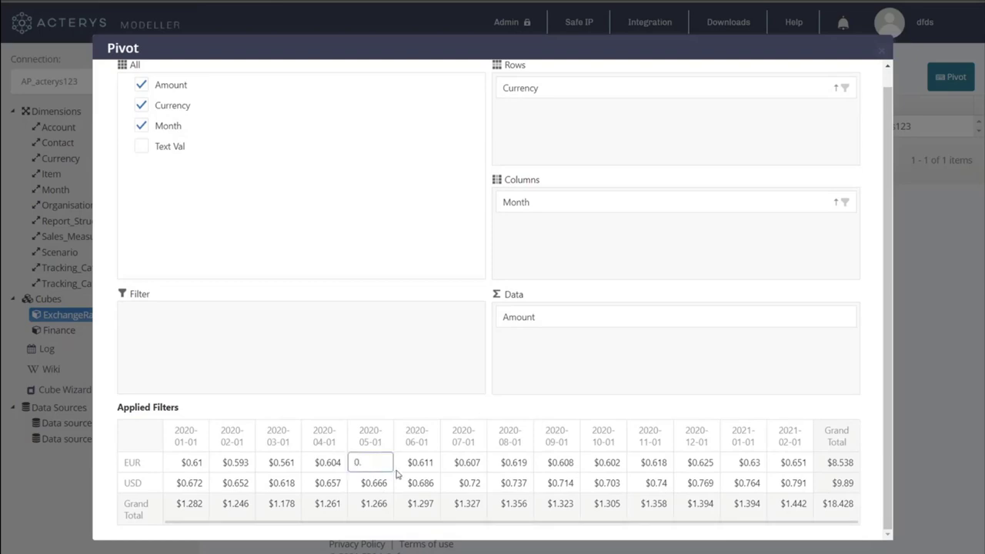
pyautogui.write('8')
pyautogui.press('Return')
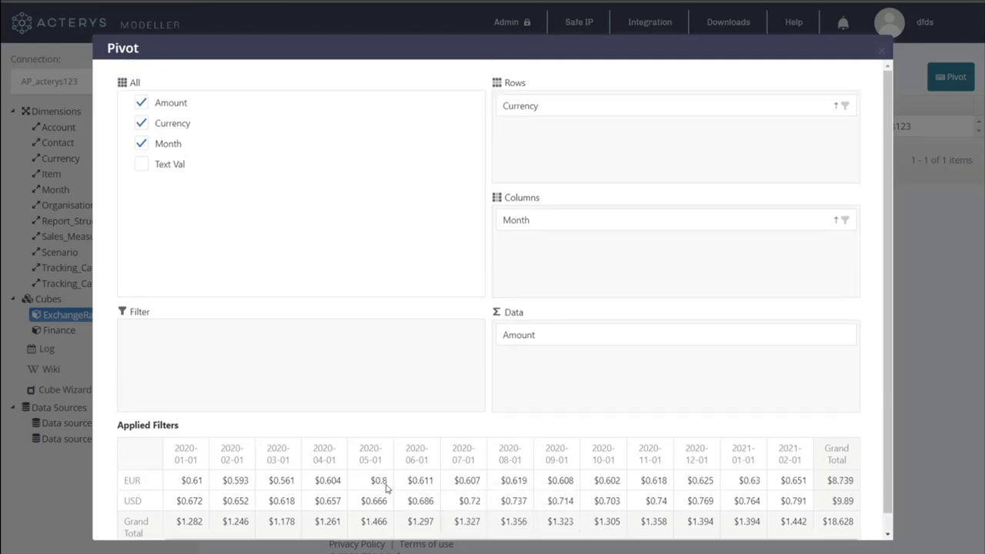
pyautogui.doubleClick(444, 485)
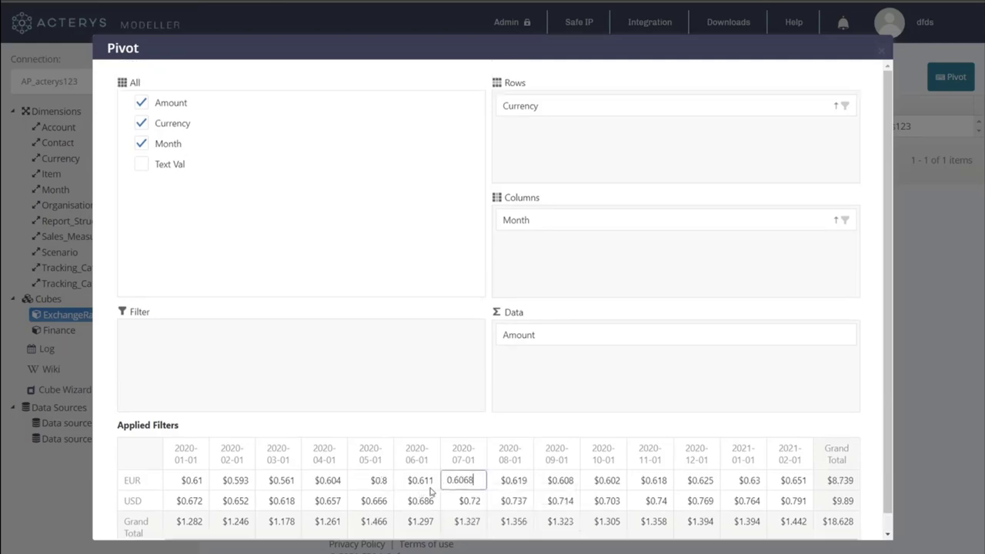
pyautogui.press('BackSpace')
pyautogui.press('BackSpace')
pyautogui.press('BackSpace')
pyautogui.press('BackSpace')
pyautogui.write('9')
pyautogui.press('Return')
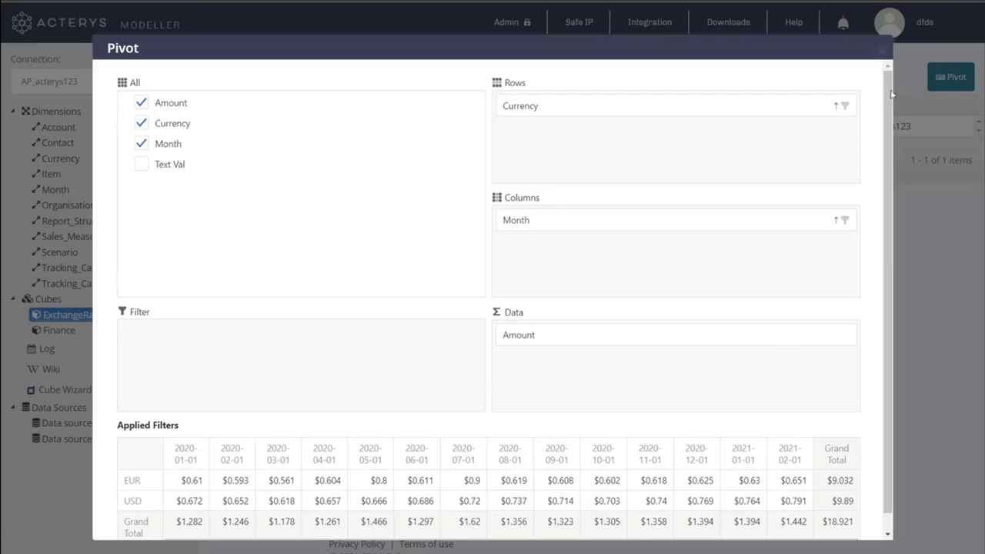
# - Close the ExchangeRates cube pivot and go to Integration's Model Connectors page
pyautogui.click(881, 49)
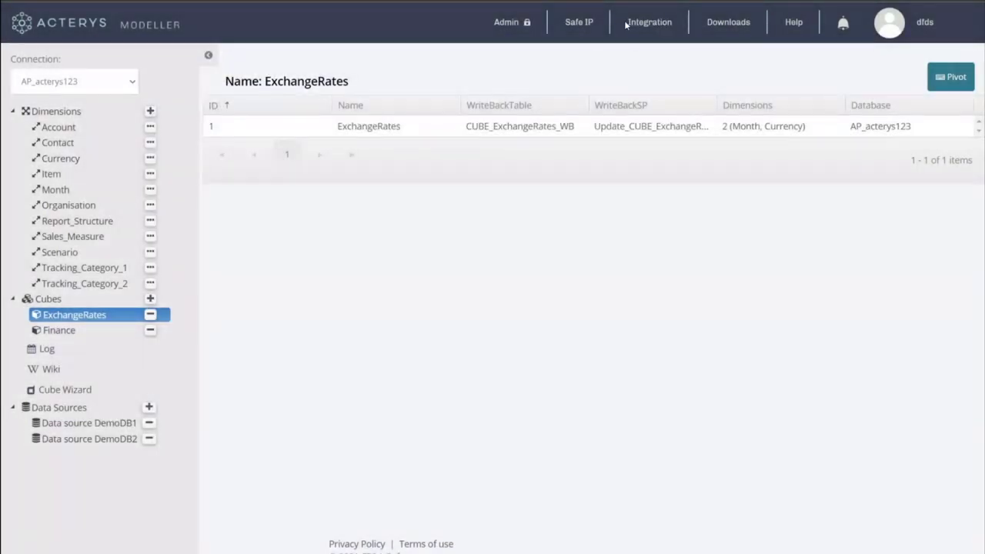
pyautogui.click(673, 33)
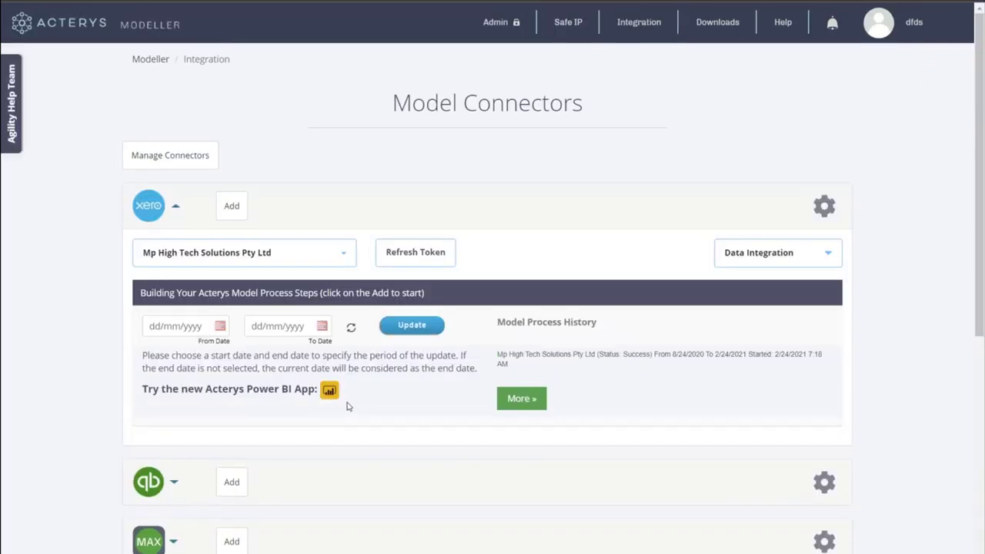
# - Get the Acterys Xero App For Reporting & Consolidation from AppSource, accepting the consent terms
pyautogui.click(329, 390)
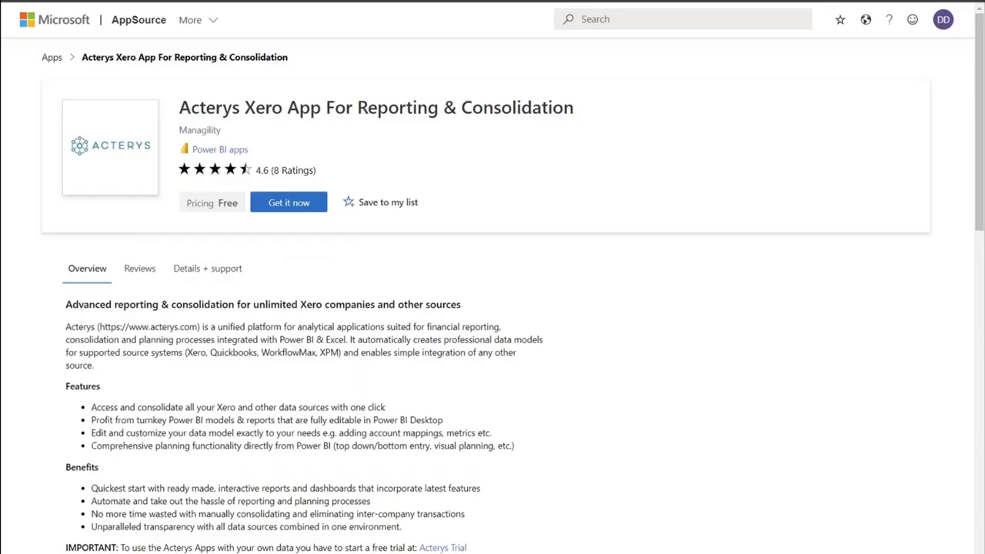
pyautogui.click(302, 202)
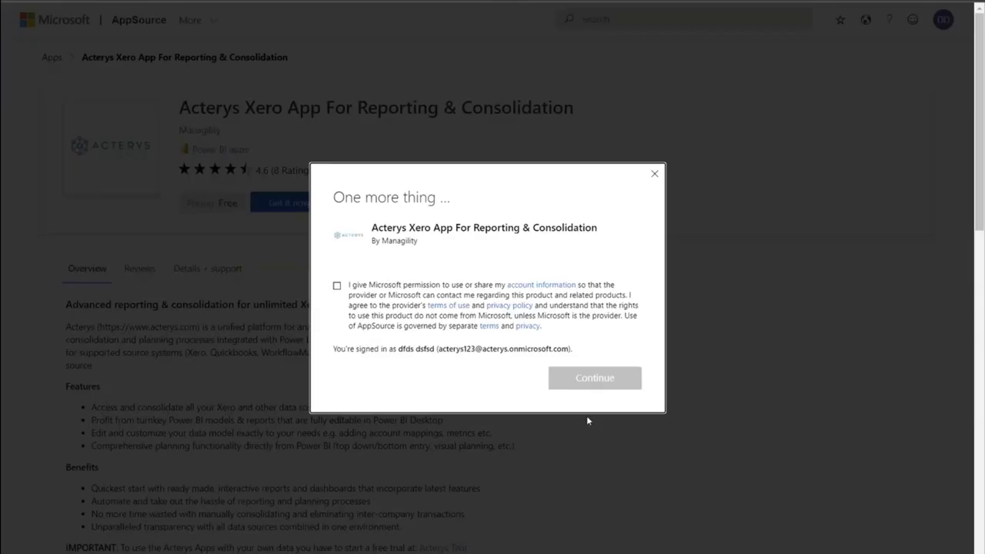
pyautogui.click(337, 285)
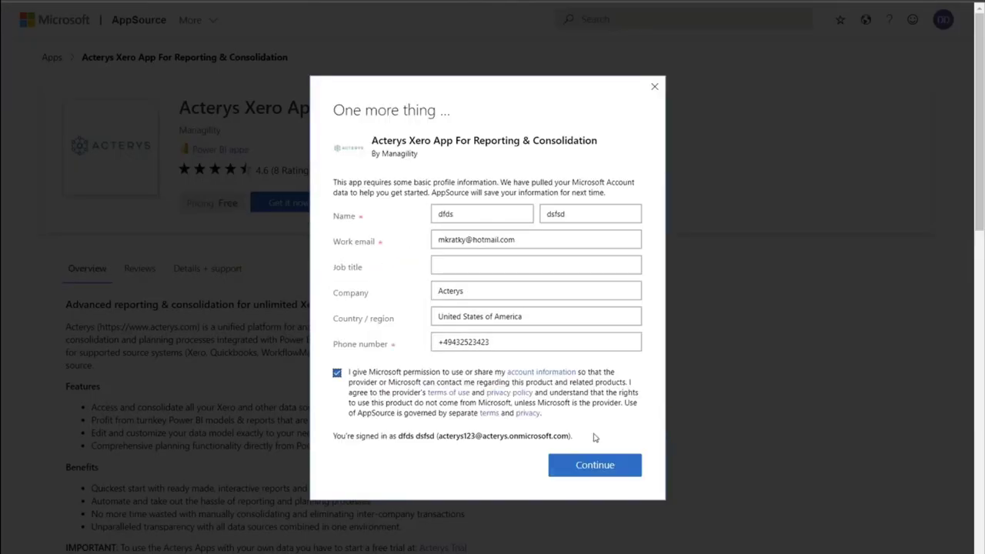
pyautogui.click(594, 465)
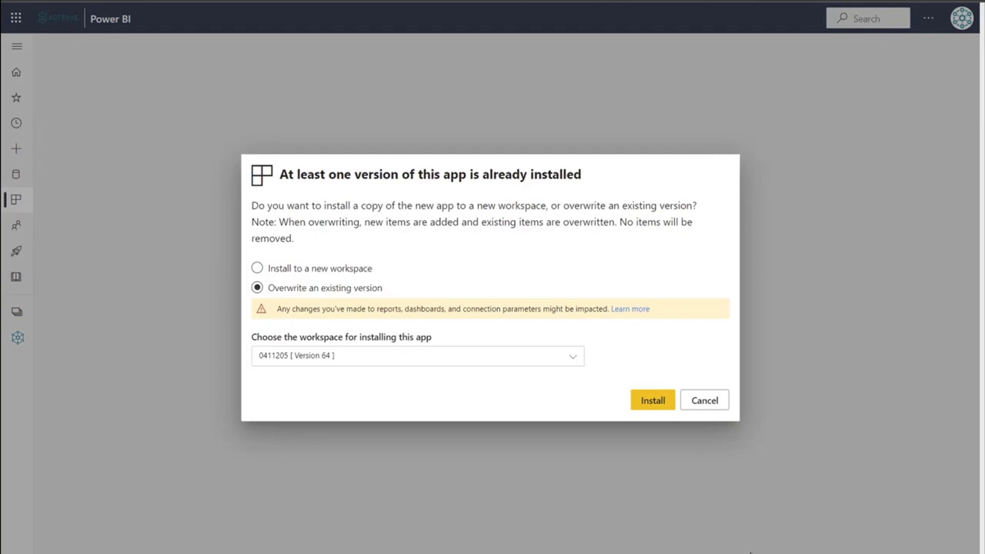
# - Install the app into a new workspace named acterys123
pyautogui.click(352, 271)
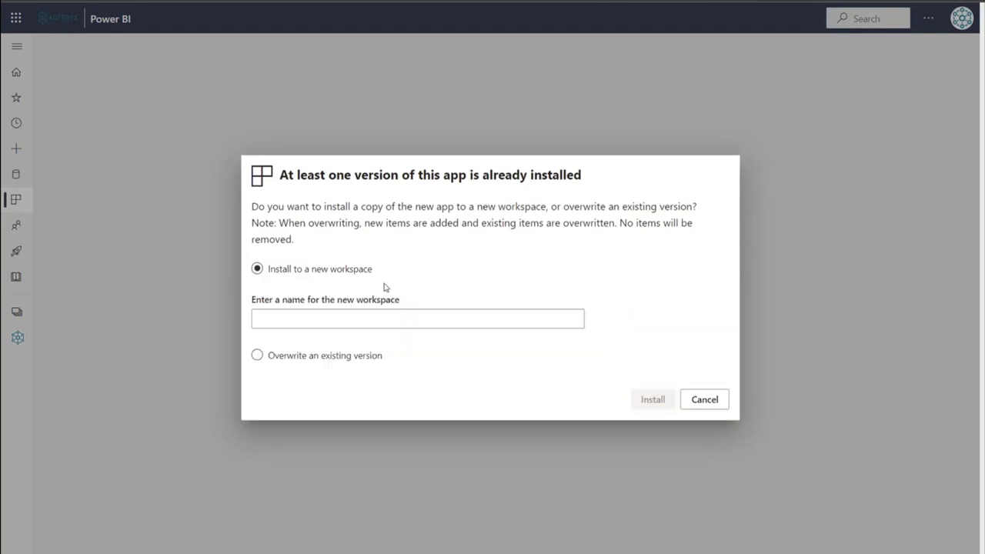
pyautogui.click(308, 316)
pyautogui.write('acterys123')
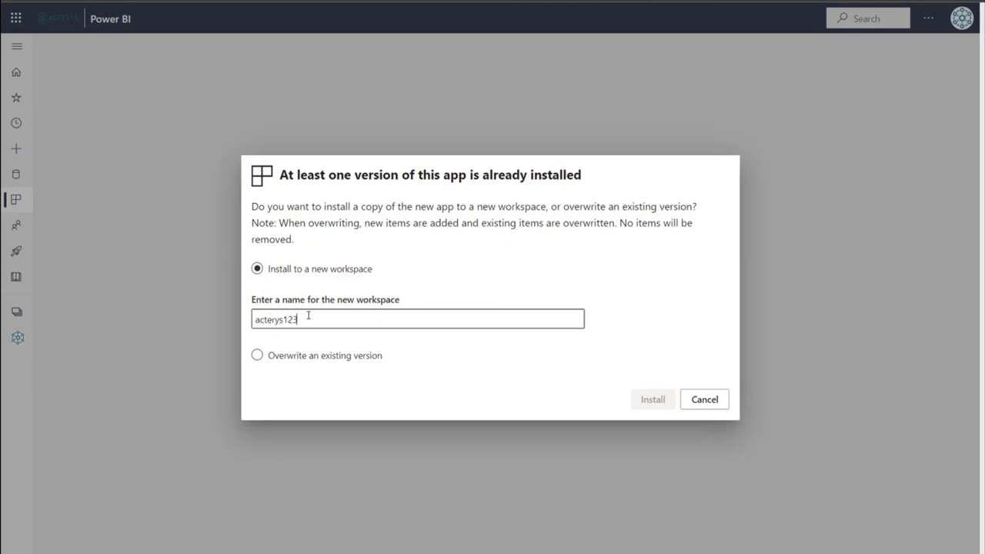
pyautogui.click(652, 401)
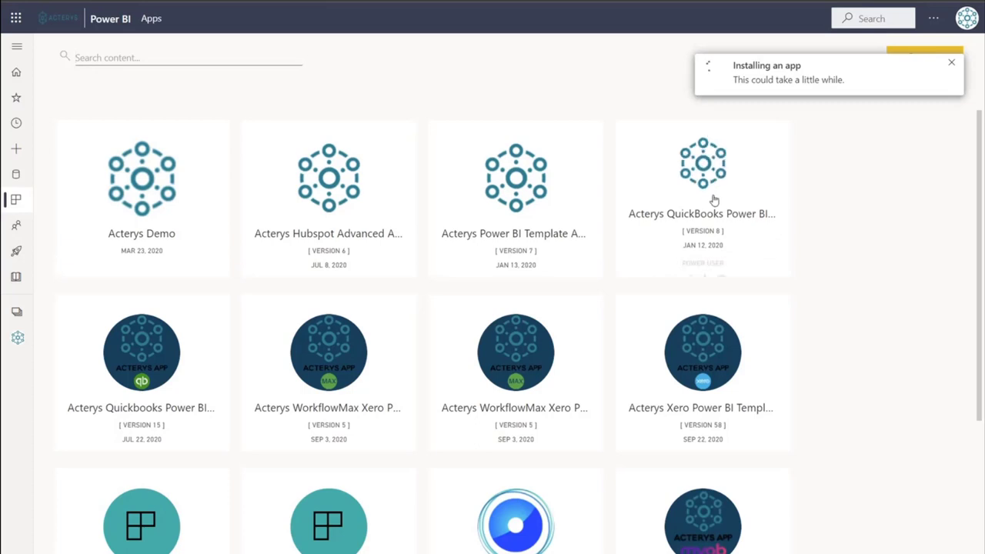
# - Wait for installation to finish in the Apps list, then open the acterys123 app
pyautogui.moveTo(378, 147)
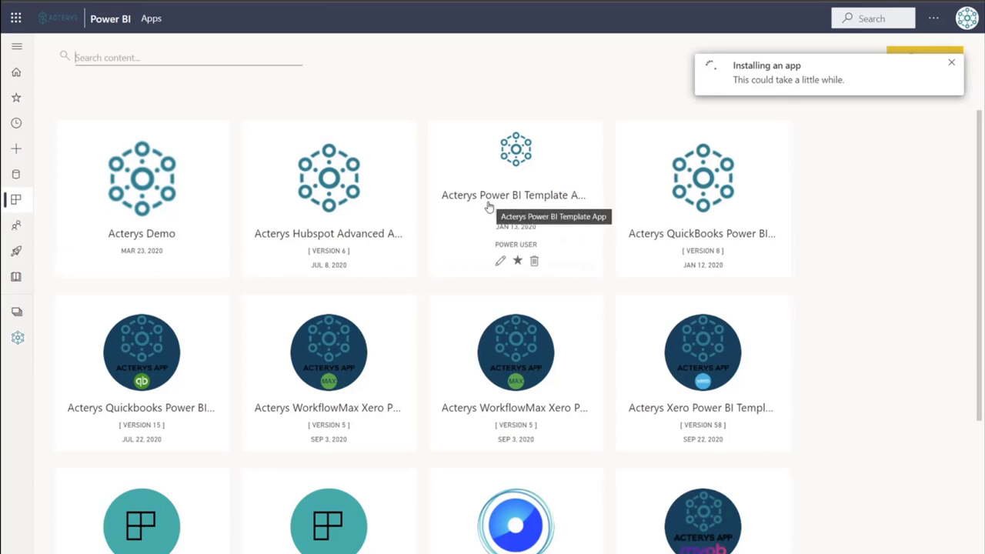
pyautogui.scroll(-2, 488, 206)
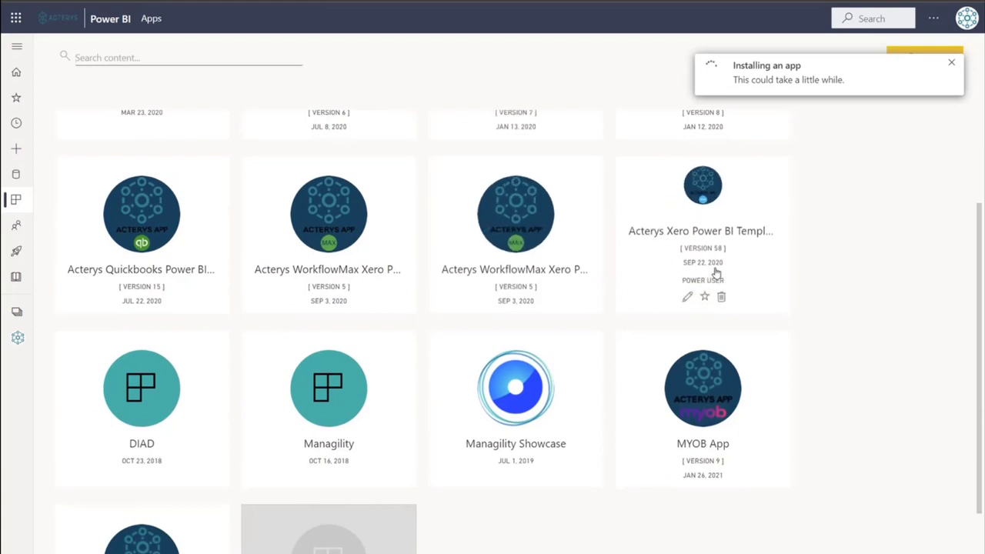
pyautogui.scroll(-1, 716, 274)
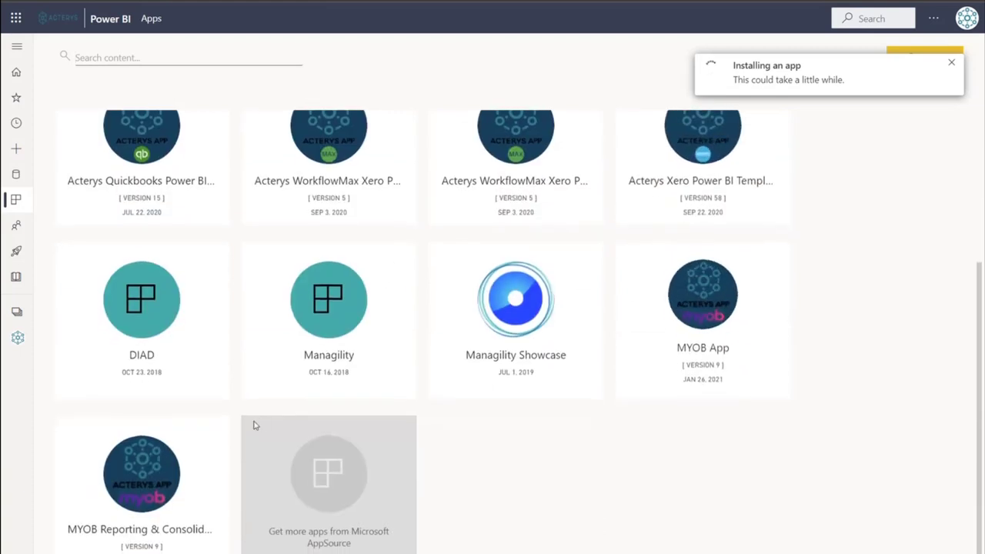
pyautogui.scroll(3, 627, 400)
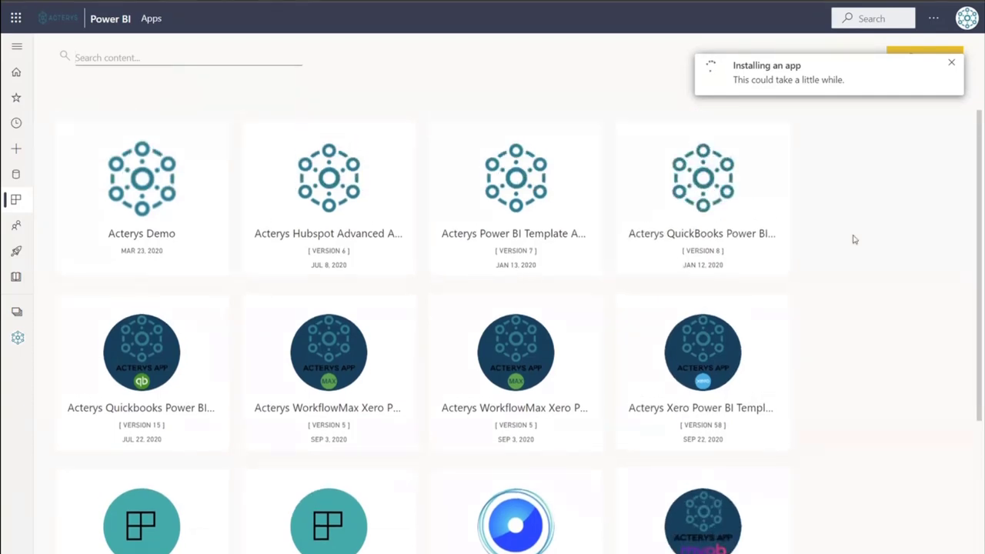
pyautogui.scroll(-3, 855, 238)
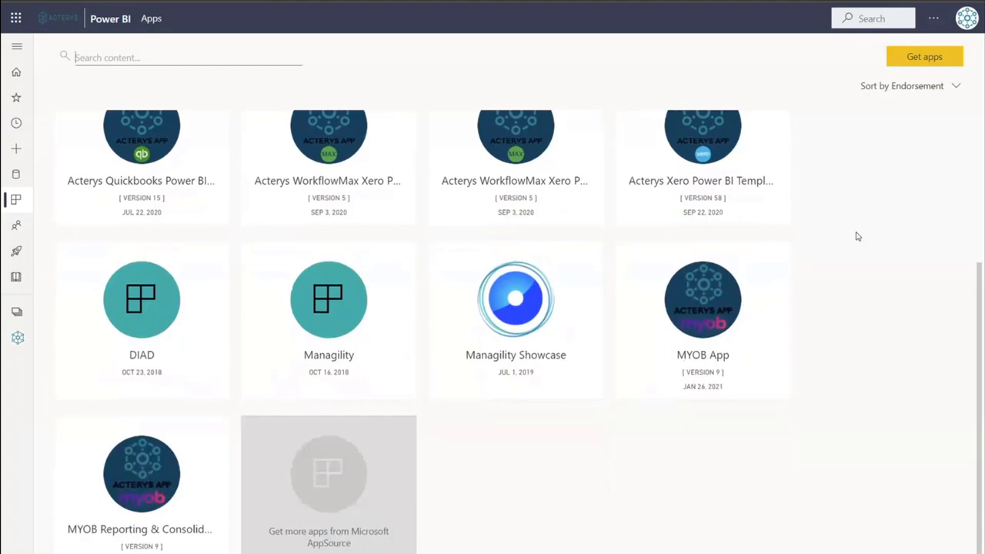
pyautogui.scroll(3, 820, 363)
pyautogui.scroll(-3, 827, 341)
pyautogui.moveTo(707, 346)
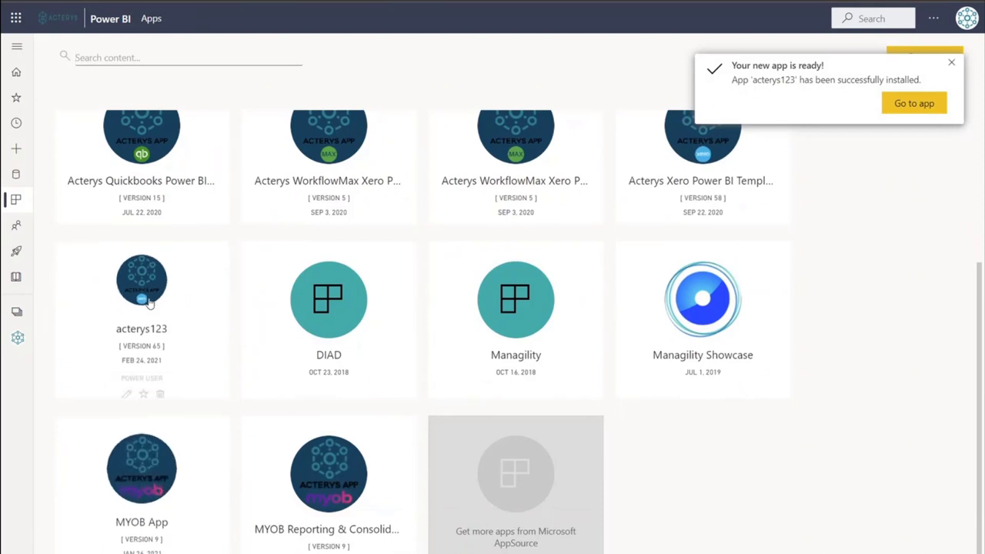
pyautogui.click(143, 292)
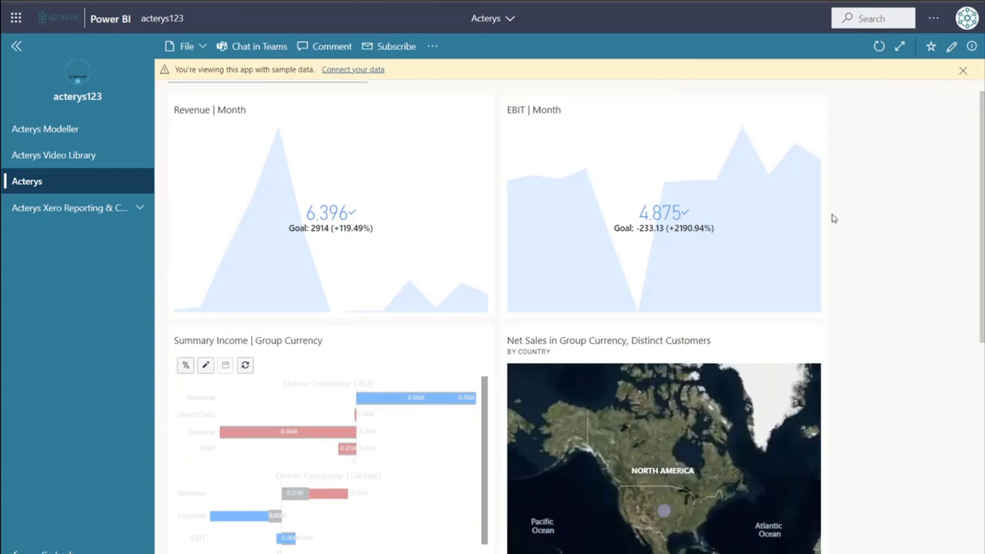
# - Open the report's Performance Overview page from the dashboard's Revenue tile
pyautogui.scroll(-8, 364, 366)
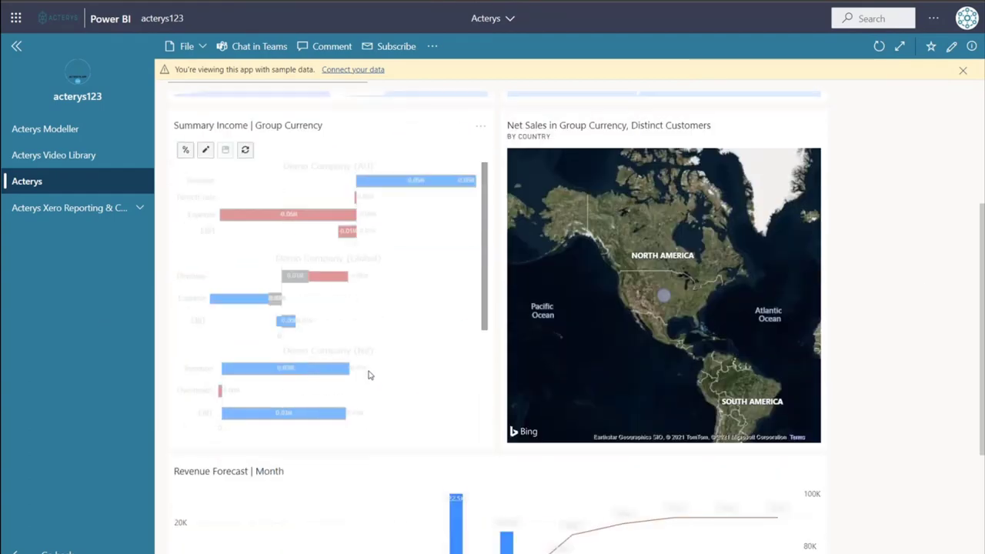
pyautogui.scroll(8, 408, 516)
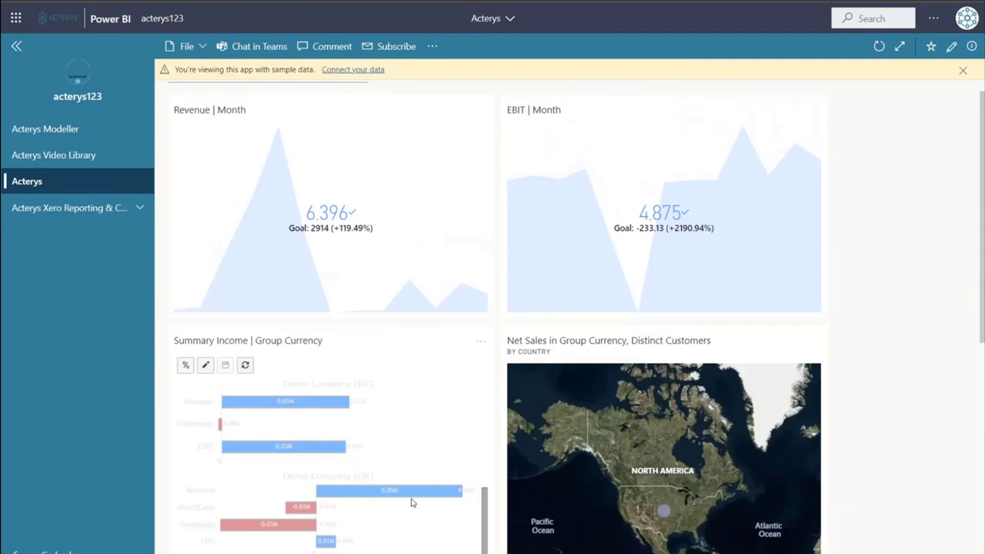
pyautogui.click(361, 186)
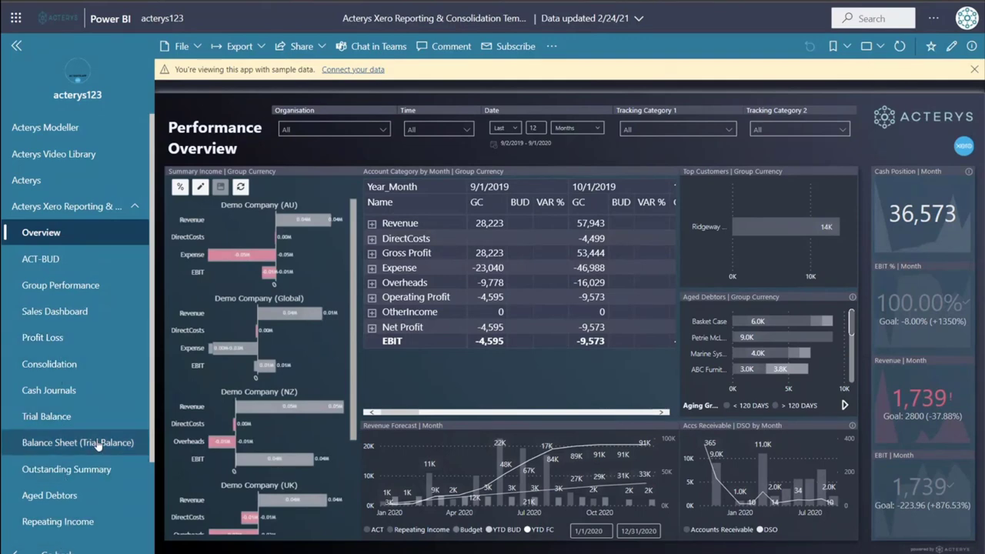
pyautogui.scroll(-2, 98, 450)
pyautogui.scroll(2, 96, 454)
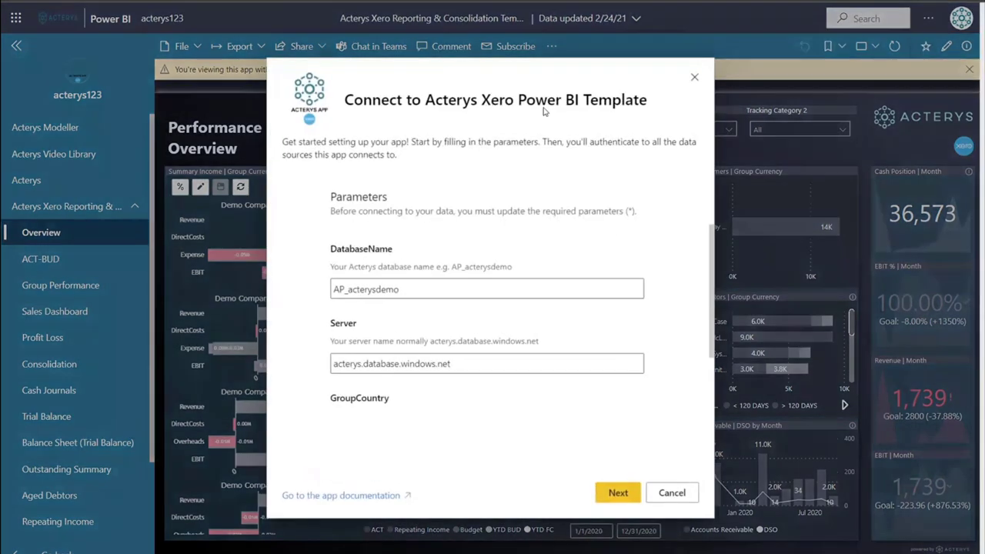
# - Connect the app's data with DatabaseName AP_acterys123 and continue to authentication
pyautogui.click(350, 289)
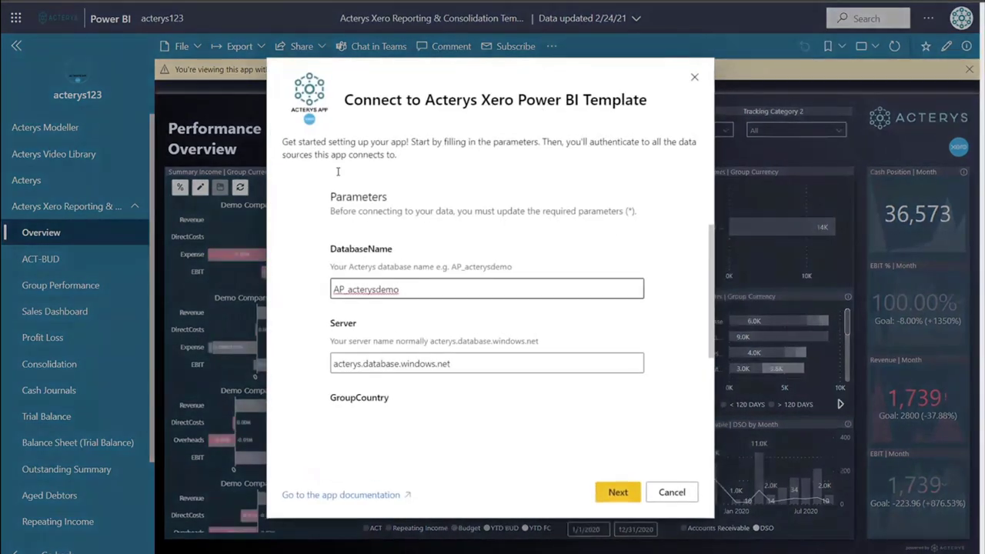
pyautogui.moveTo(374, 289); pyautogui.dragTo(654, 299)
pyautogui.write('123')
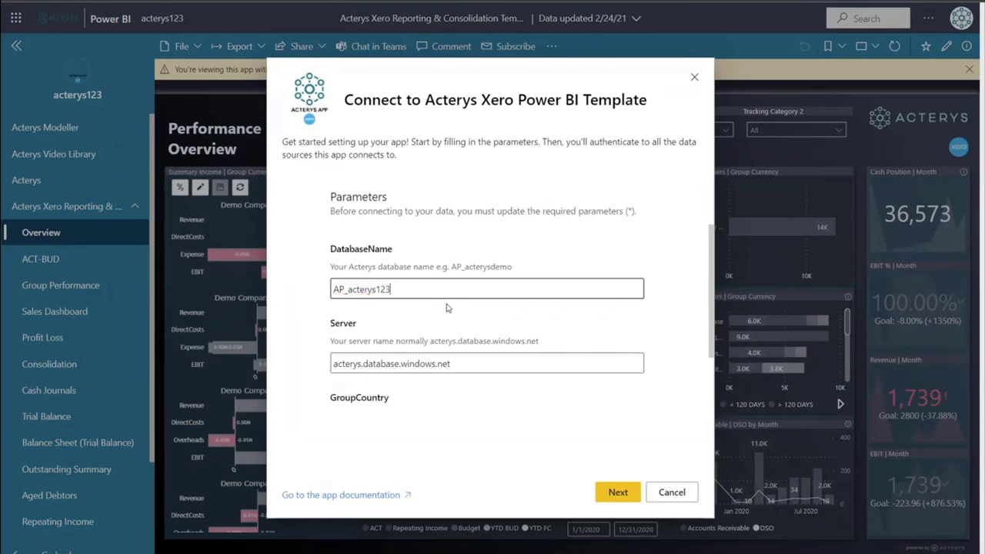
pyautogui.click(620, 493)
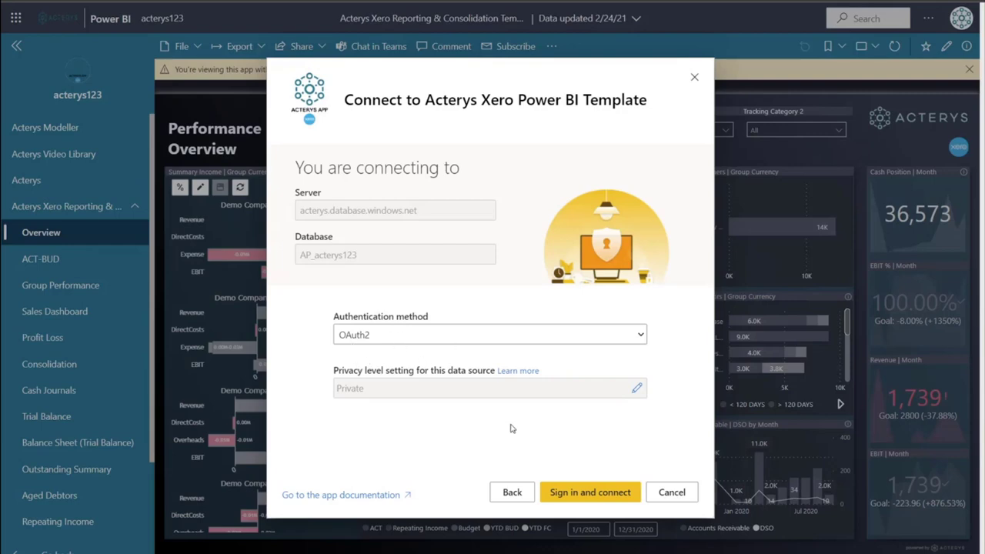
# - Start the Microsoft sign-in with a different account and enter its e-mail address
pyautogui.click(579, 490)
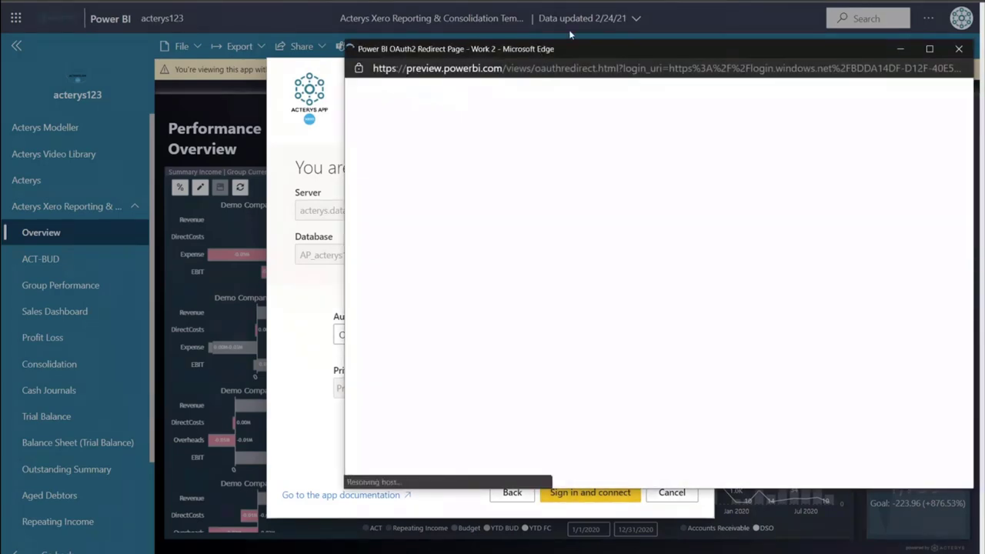
pyautogui.moveTo(591, 47); pyautogui.dragTo(463, 47)
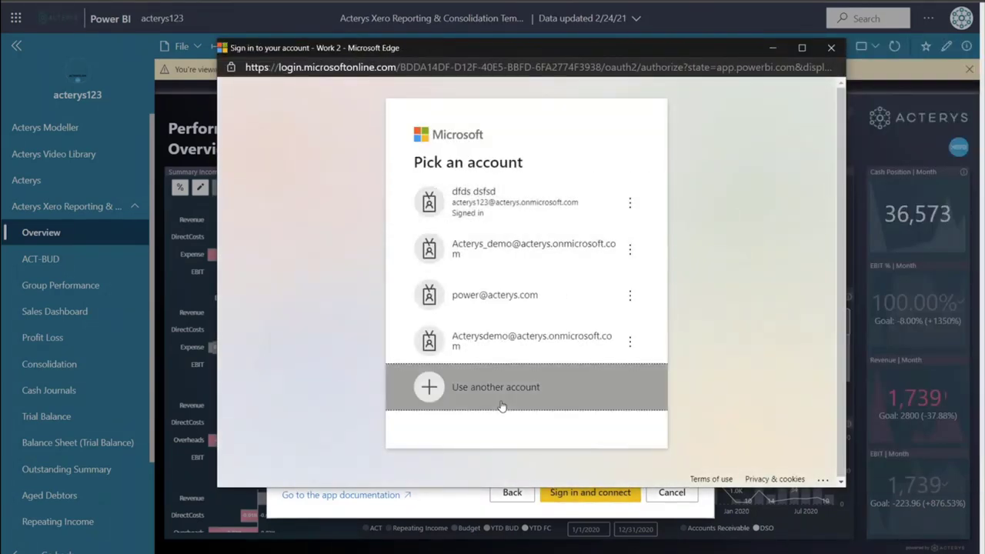
pyautogui.click(502, 404)
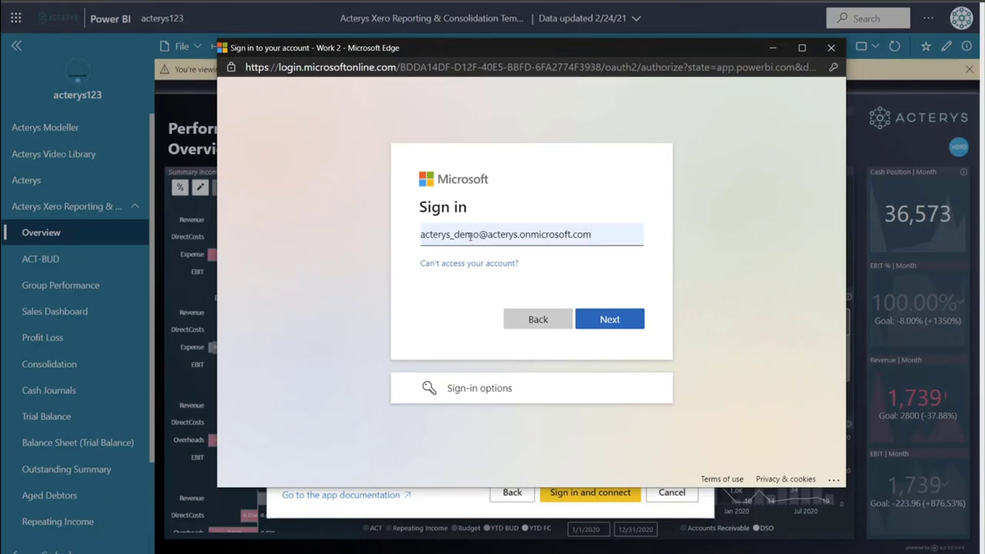
pyautogui.doubleClick(451, 234)
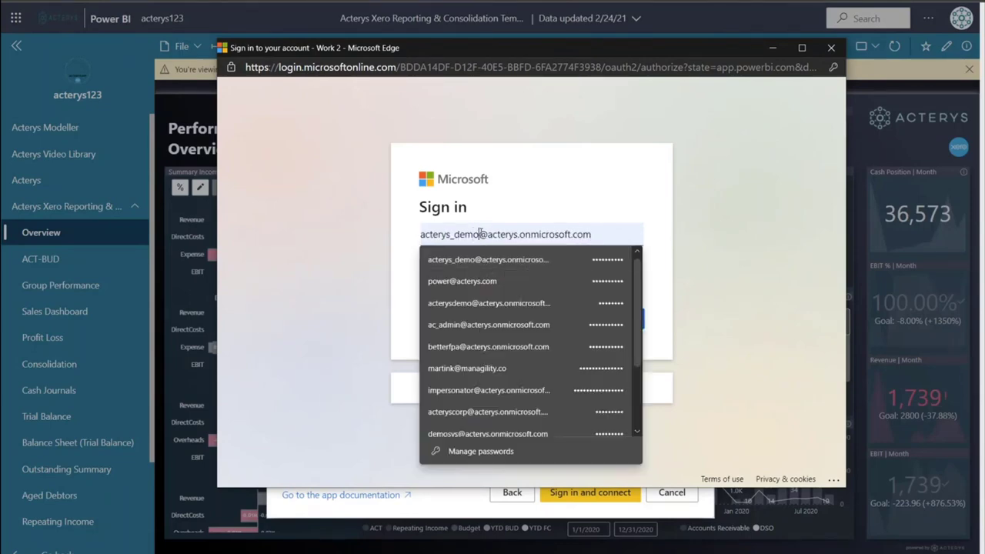
pyautogui.press('BackSpace')
pyautogui.press('BackSpace')
pyautogui.press('BackSpace')
pyautogui.press('BackSpace')
pyautogui.press('BackSpace')
pyautogui.press('BackSpace')
pyautogui.press('BackSpace')
pyautogui.press('BackSpace')
pyautogui.press('BackSpace')
pyautogui.press('BackSpace')
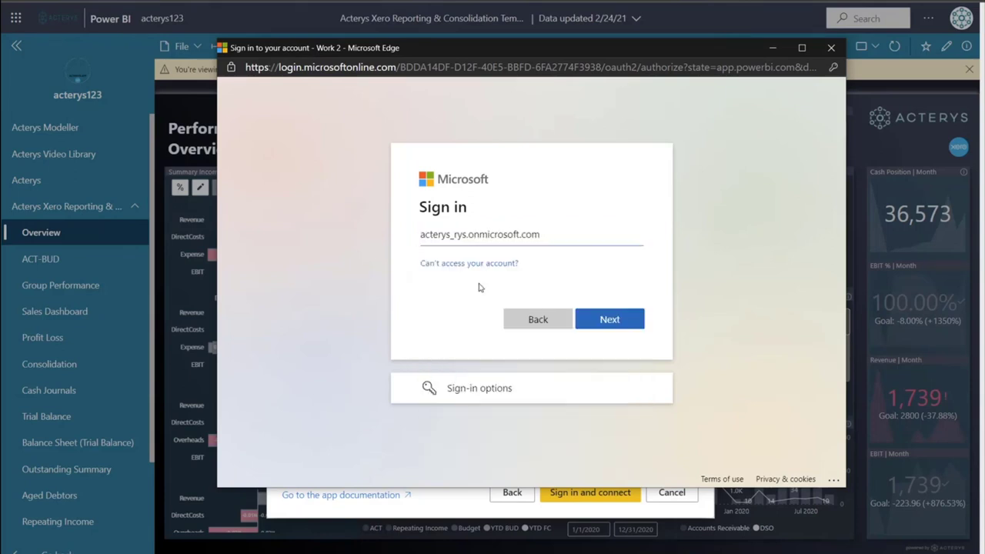
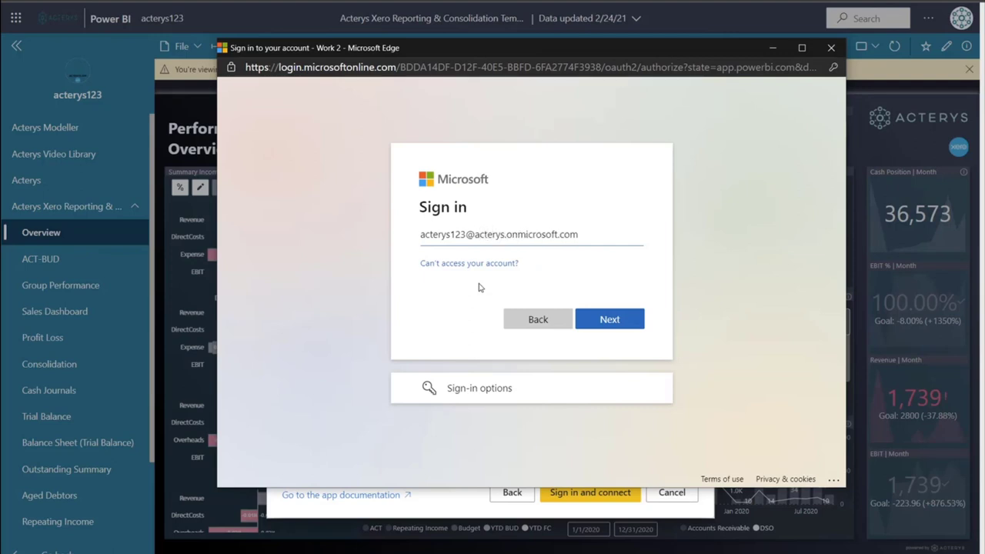
pyautogui.click(608, 317)
# - Enter the account password, let Edge save it, and decline staying signed in
pyautogui.click(485, 282)
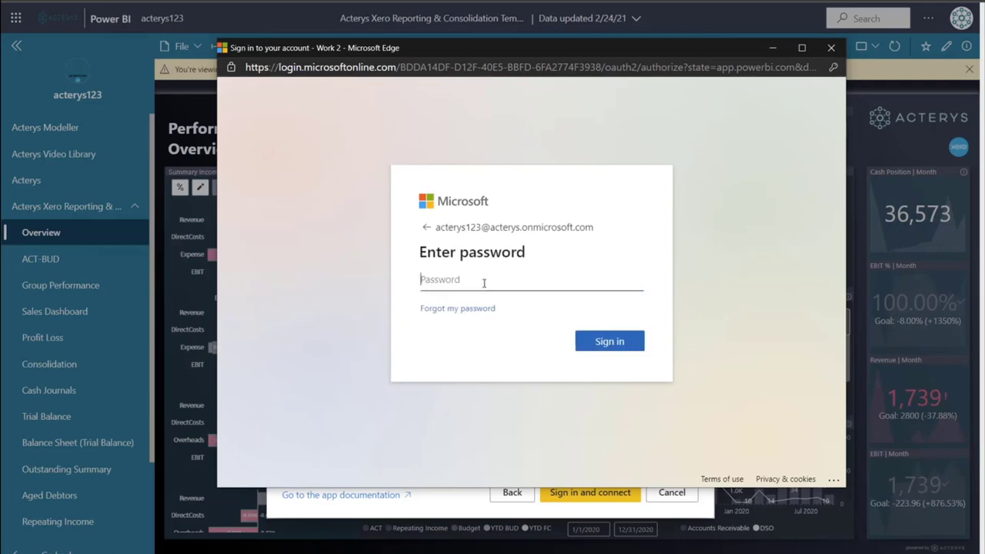
pyautogui.write('••••••••••')
pyautogui.press('Return')
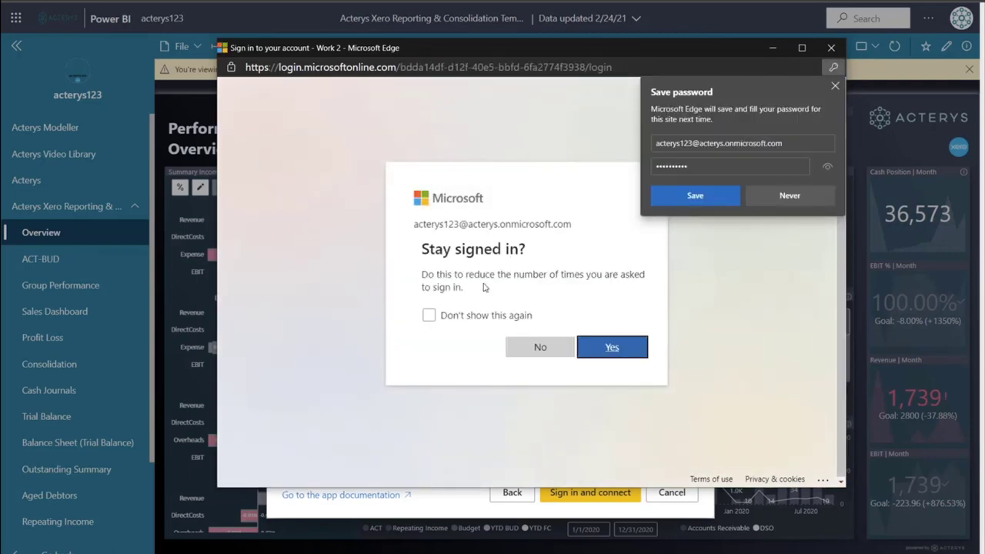
pyautogui.click(694, 197)
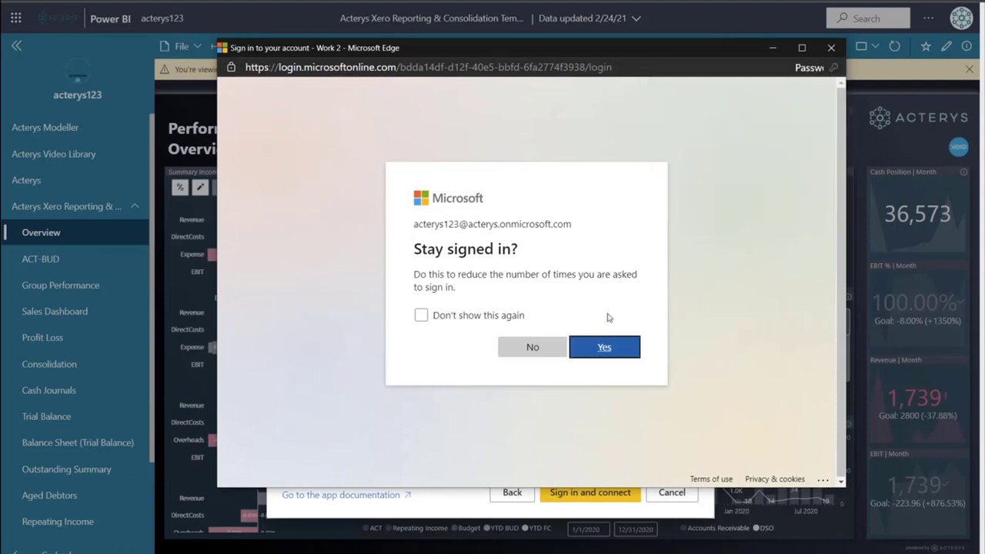
pyautogui.click(560, 347)
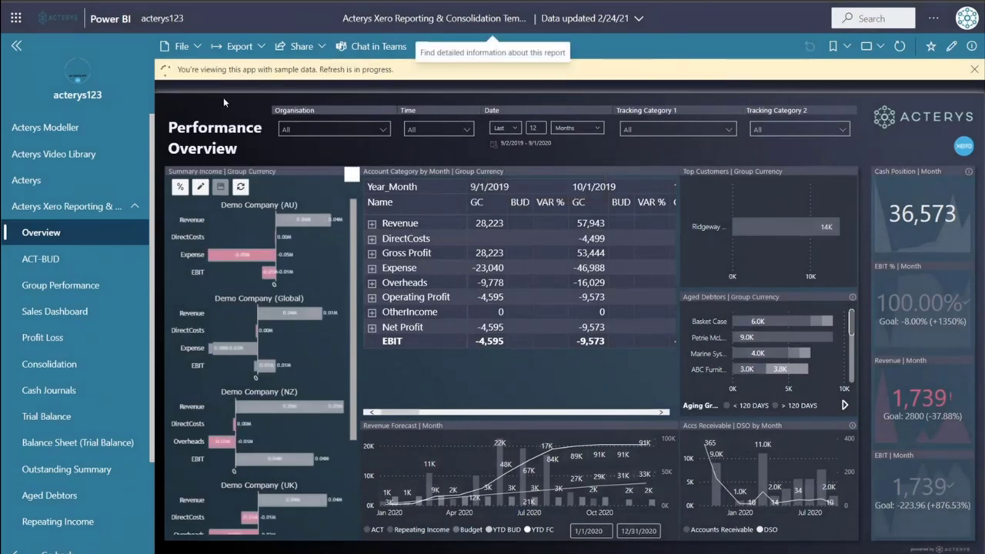
pyautogui.click(34, 26)
# - From Power BI Home, search for 'acterys' and open the Acterys Xero reporting report
pyautogui.click(100, 27)
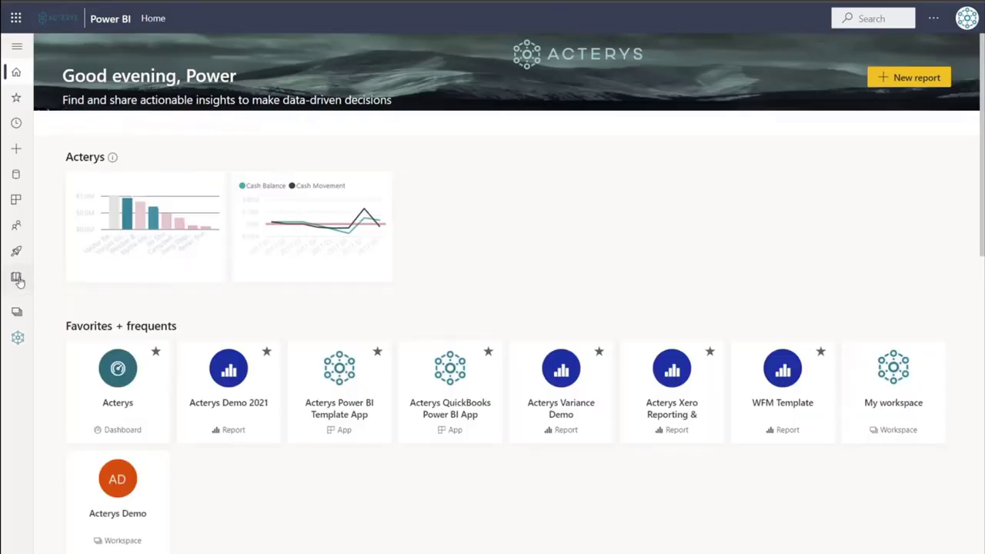
pyautogui.click(16, 277)
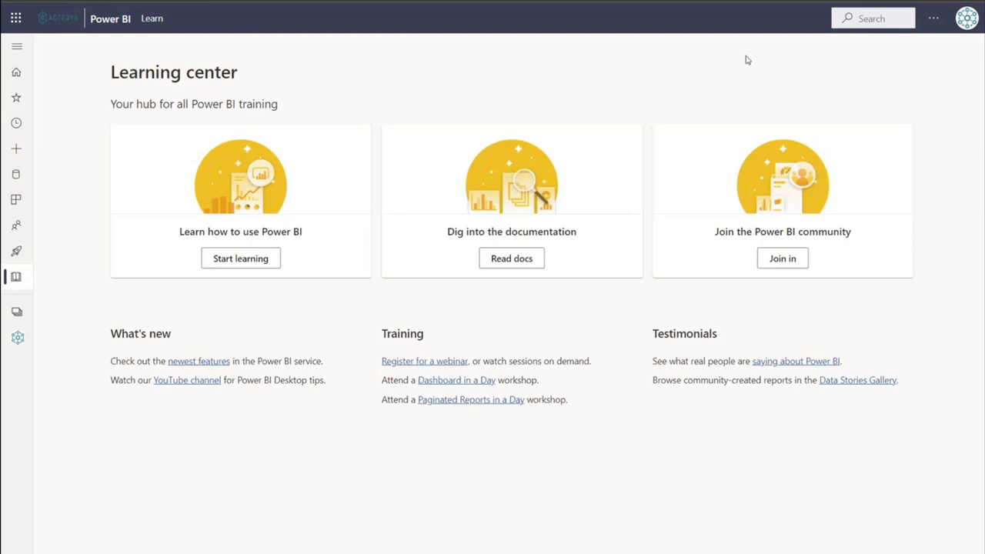
pyautogui.click(866, 20)
pyautogui.write('acterys123')
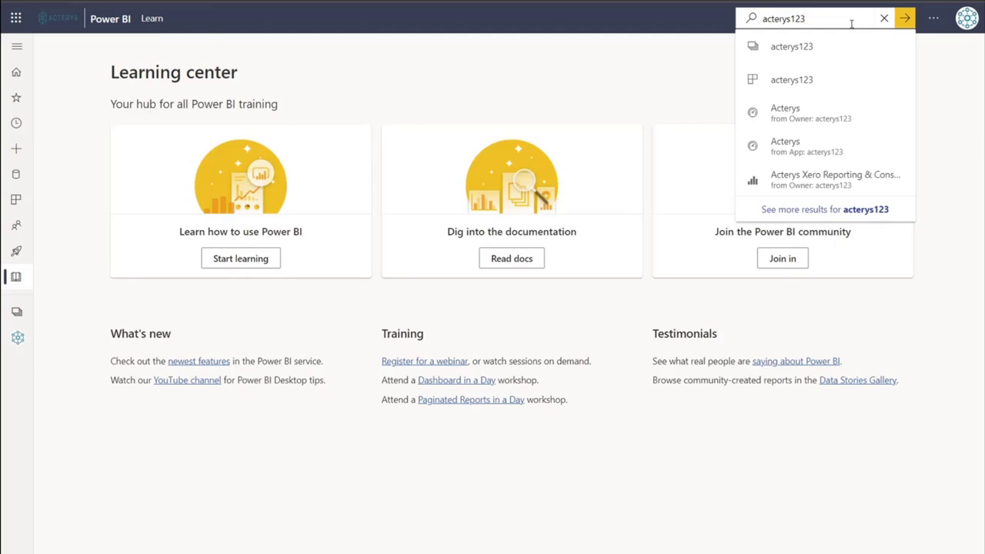
pyautogui.click(815, 187)
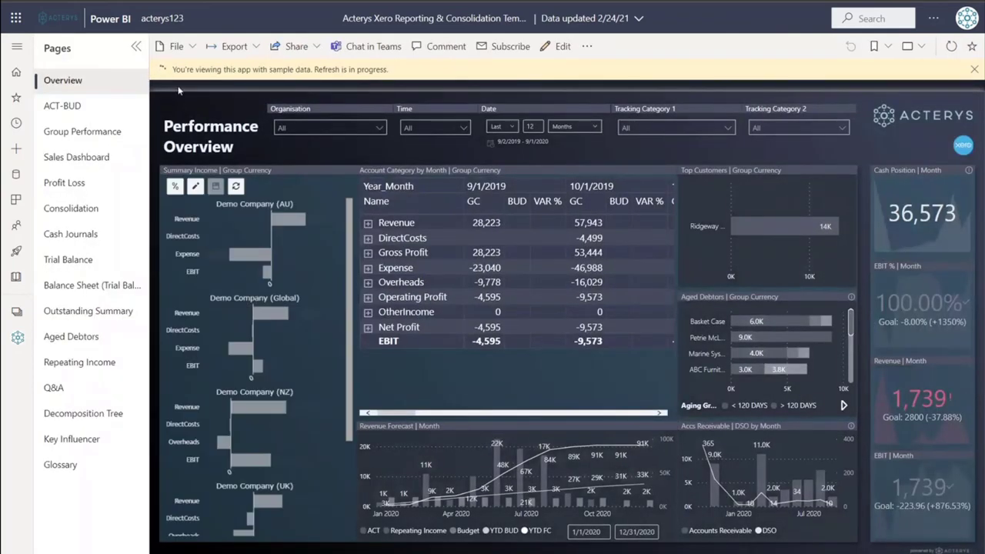
# - Filter Workspaces by 'acterys123', open that workspace, and open its Acterys Xero report
pyautogui.click(18, 314)
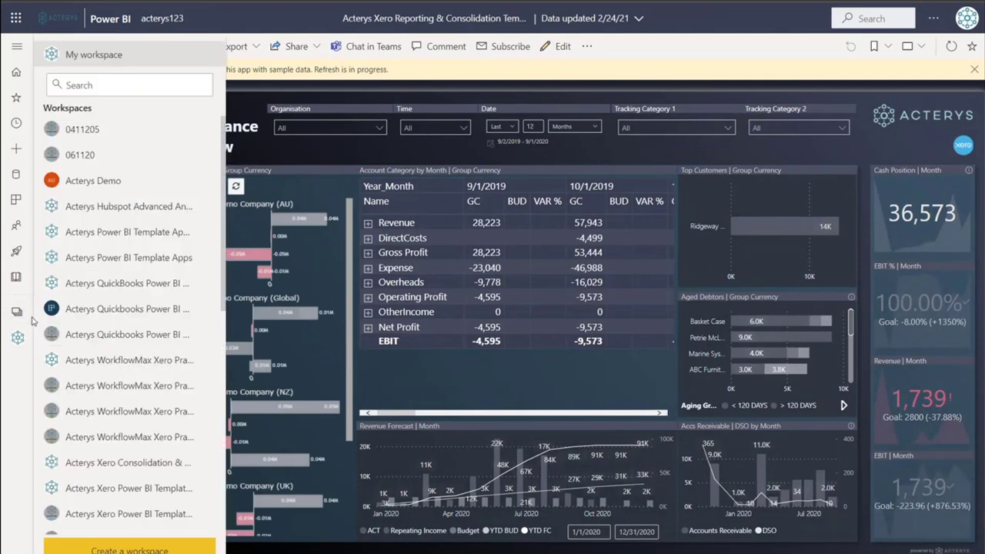
pyautogui.click(120, 84)
pyautogui.write('ac')
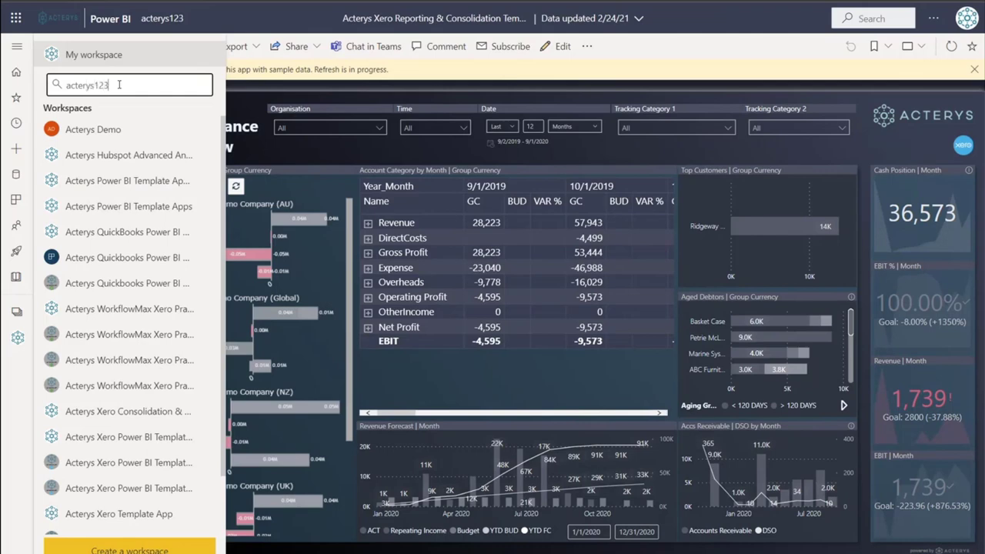
pyautogui.write('terys123')
pyautogui.click(99, 129)
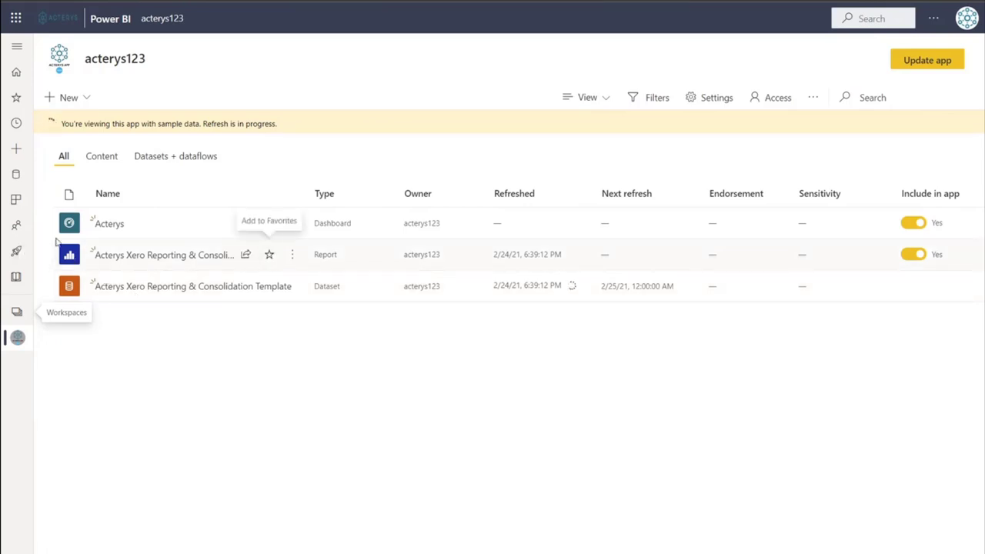
pyautogui.click(180, 261)
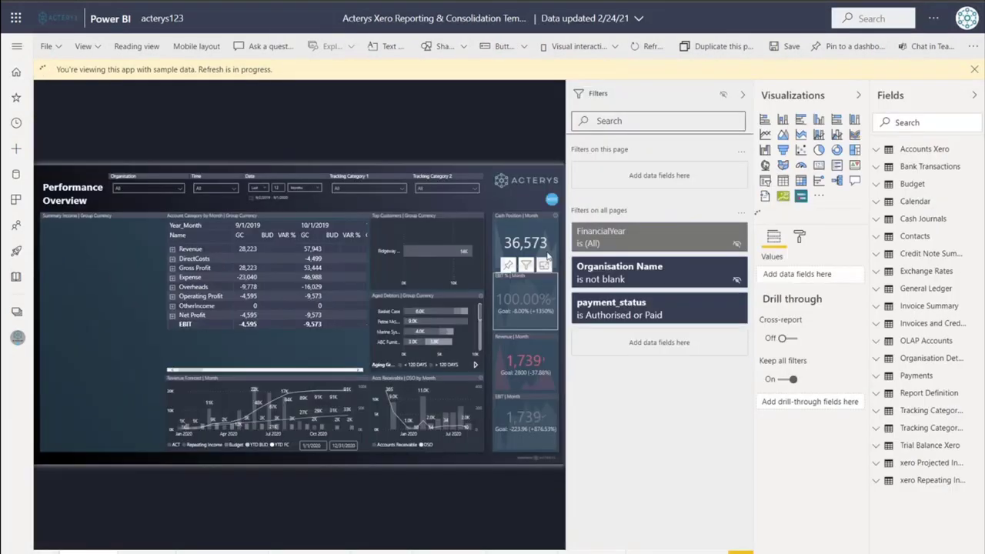
# - Set the Cash Position card's Goals good colour to light grey, then collapse Visualizations and Filters
pyautogui.click(531, 250)
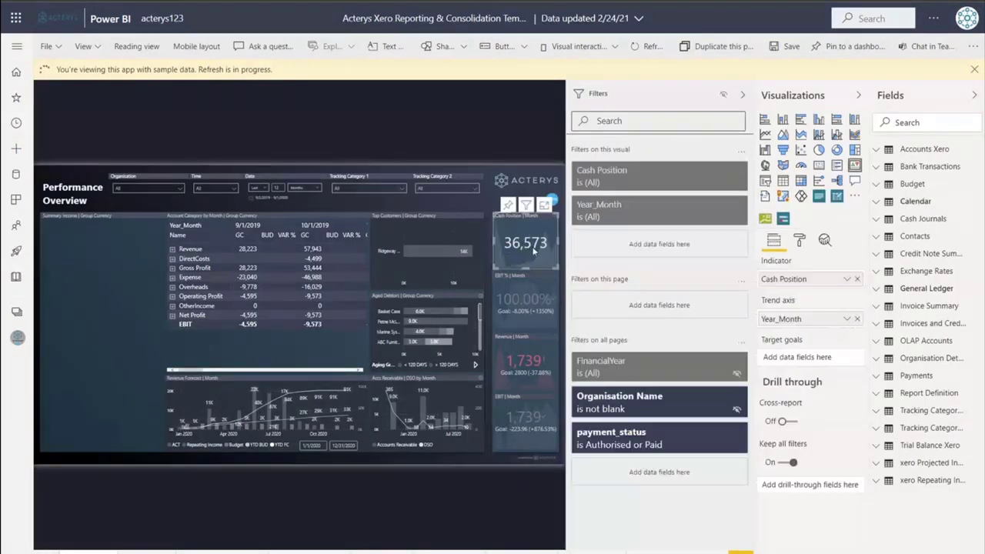
pyautogui.click(799, 241)
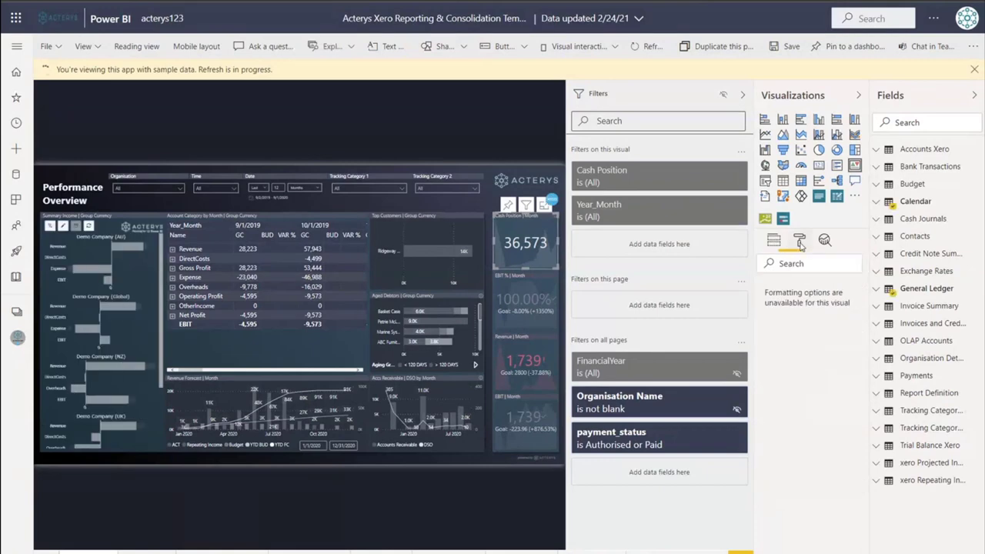
pyautogui.click(779, 359)
pyautogui.scroll(-5, 794, 455)
pyautogui.scroll(-2, 794, 457)
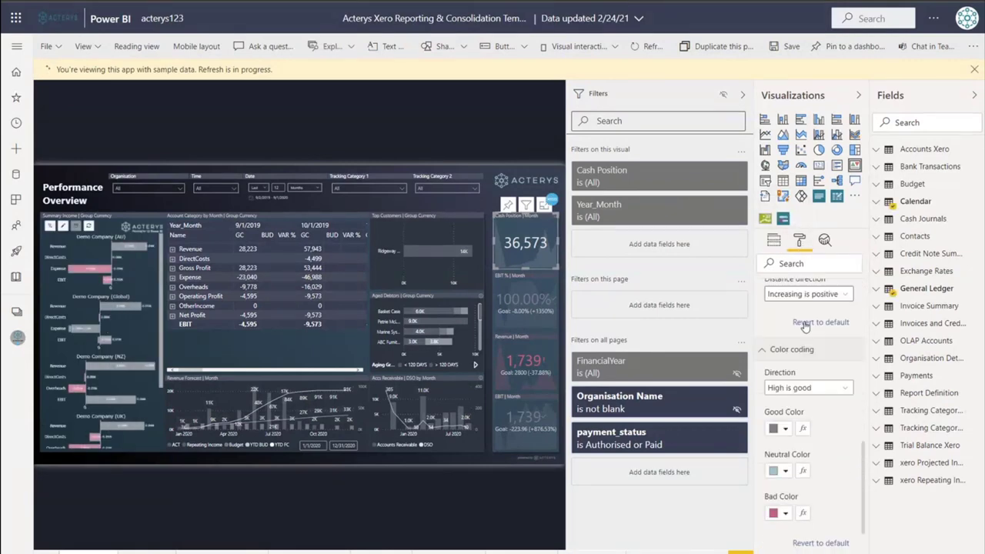
pyautogui.click(785, 350)
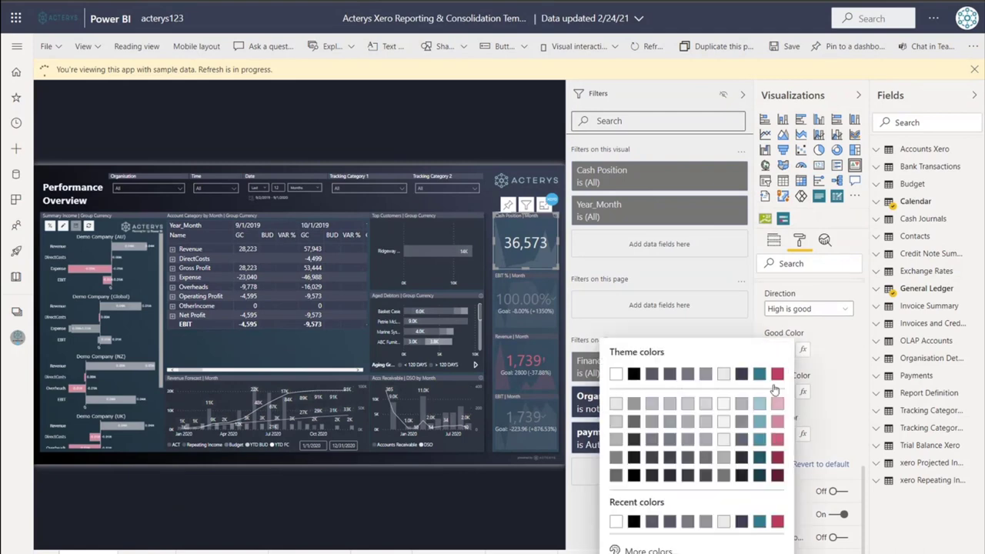
pyautogui.click(698, 425)
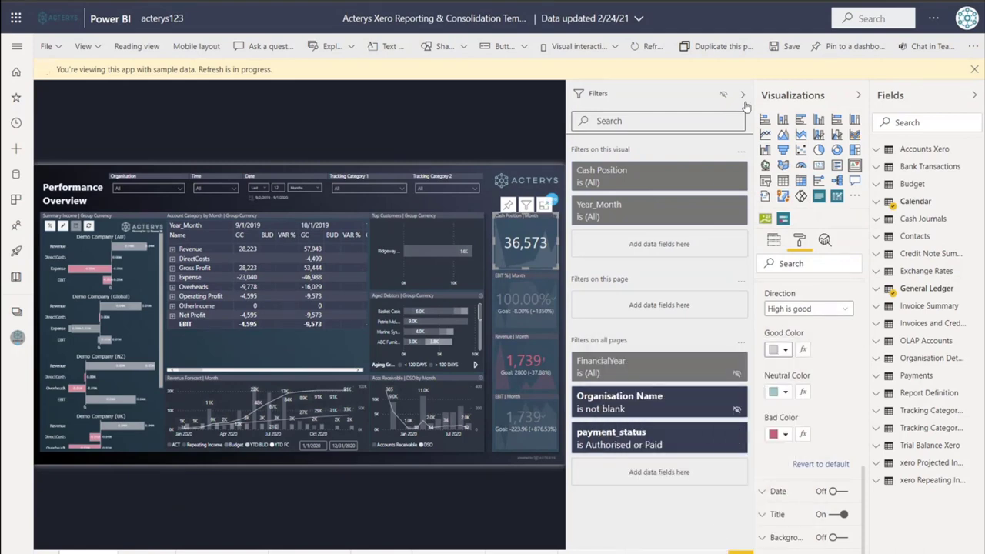
pyautogui.click(857, 96)
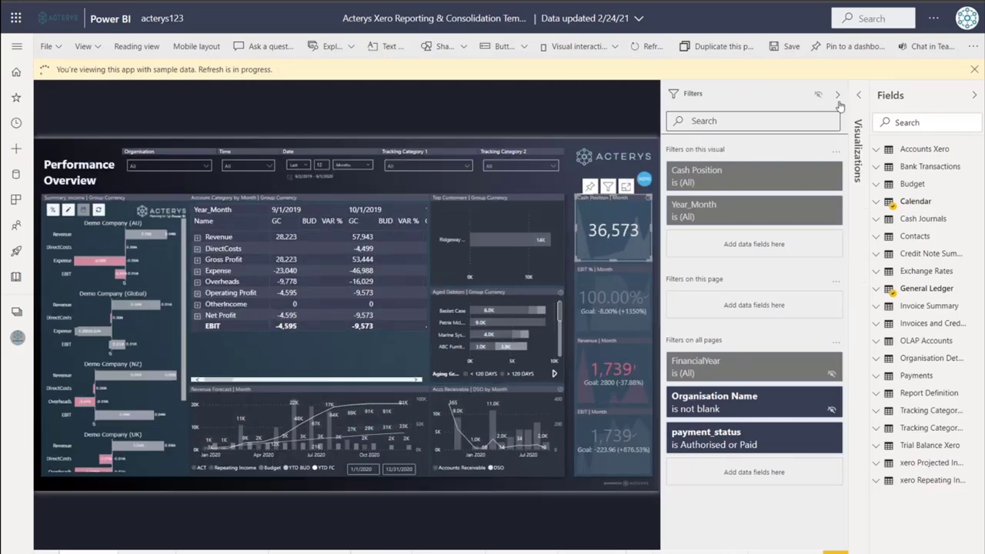
pyautogui.click(838, 100)
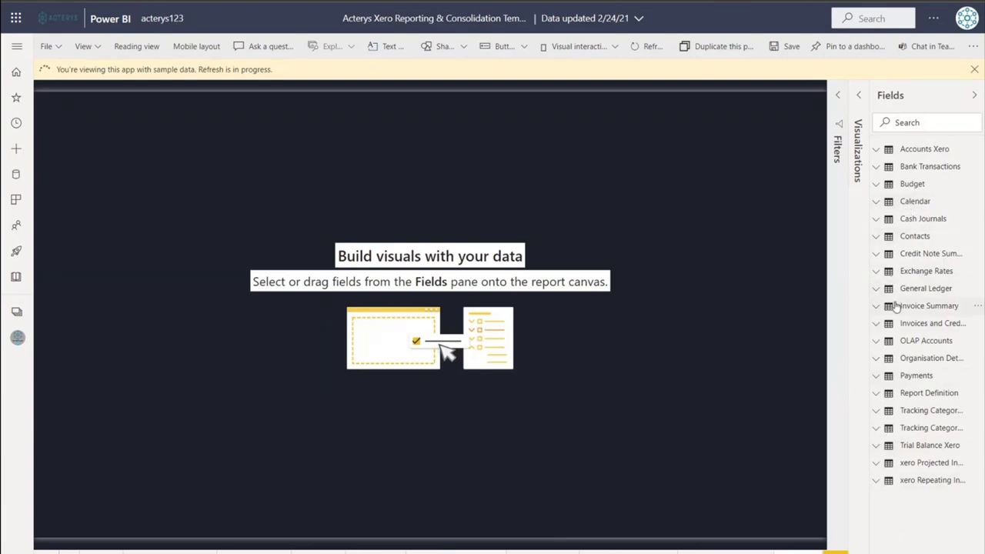
# - Add a table of General Ledger AccountName and Balance, enlarged so both columns show
pyautogui.click(904, 286)
pyautogui.scroll(-1, 916, 263)
pyautogui.scroll(-1, 916, 263)
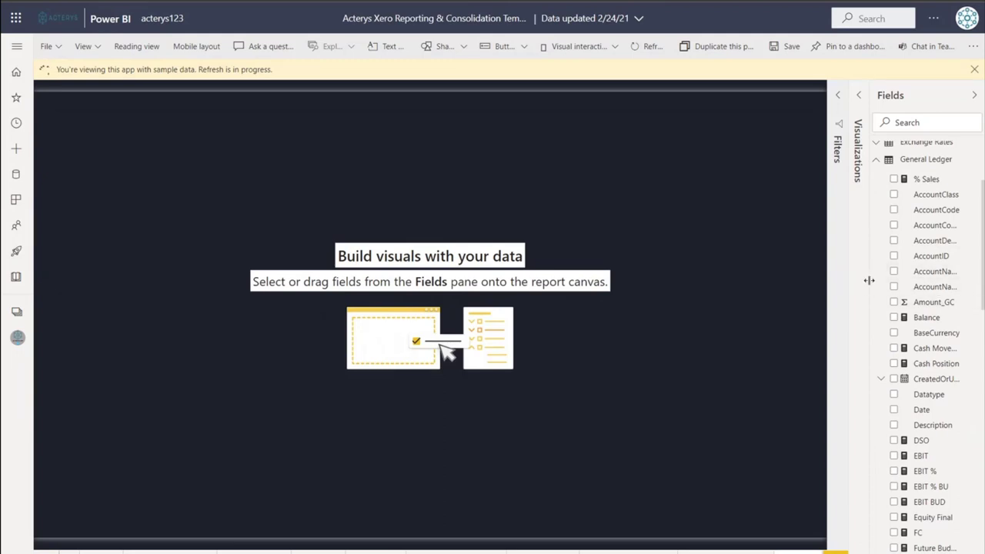
pyautogui.moveTo(869, 280); pyautogui.dragTo(828, 282)
pyautogui.moveTo(896, 271); pyautogui.dragTo(319, 227)
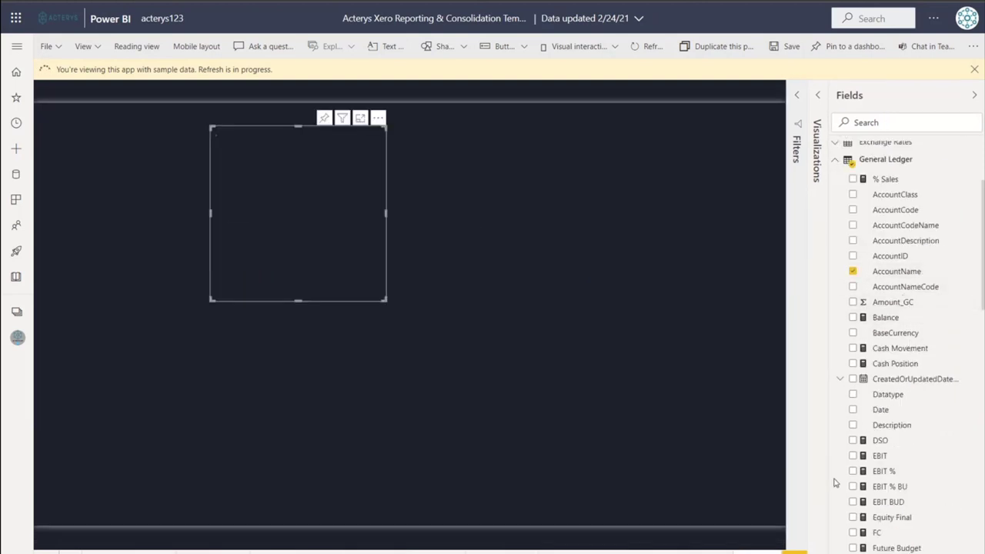
pyautogui.click(895, 318)
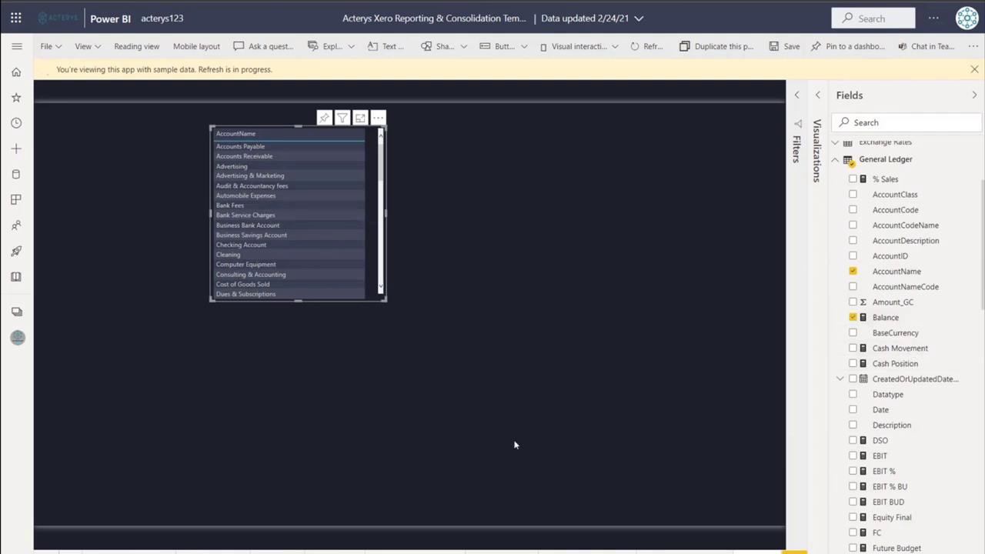
pyautogui.moveTo(382, 301); pyautogui.dragTo(531, 413)
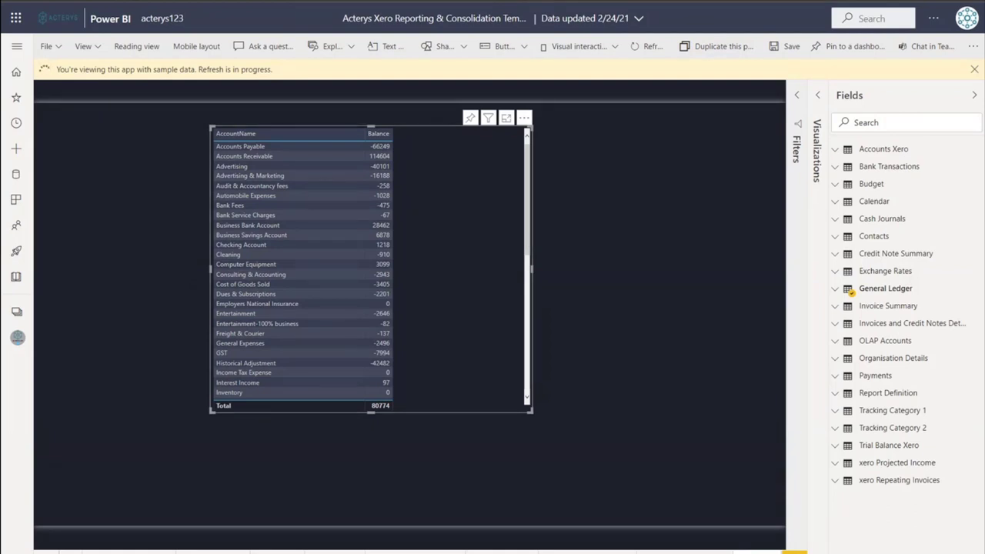
pyautogui.hotkey('ctrl', 't')
# - Open the Acterys Knowledge Base in a new Edge tab via the 'ac' address-bar suggestion
pyautogui.write('ac')
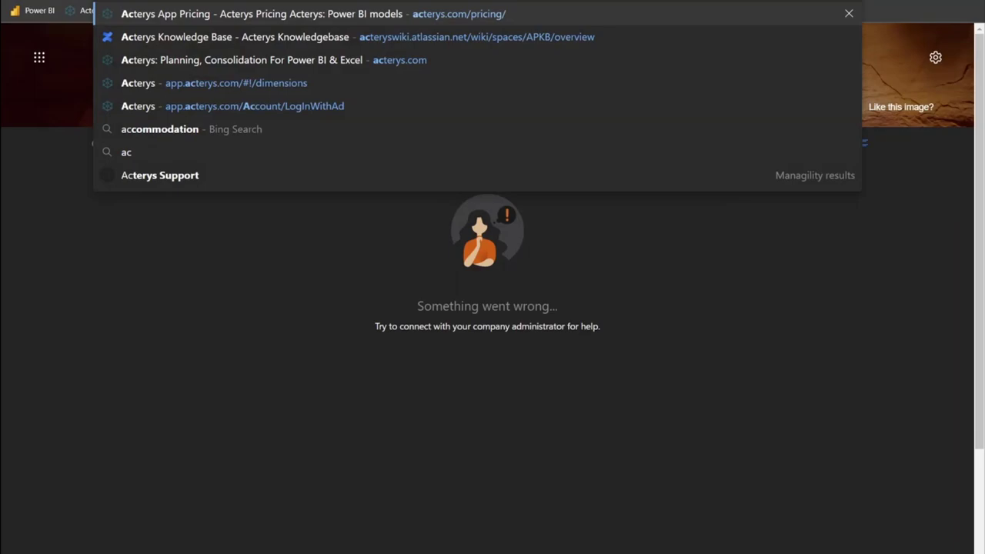
pyautogui.press('Down')
pyautogui.press('Return')
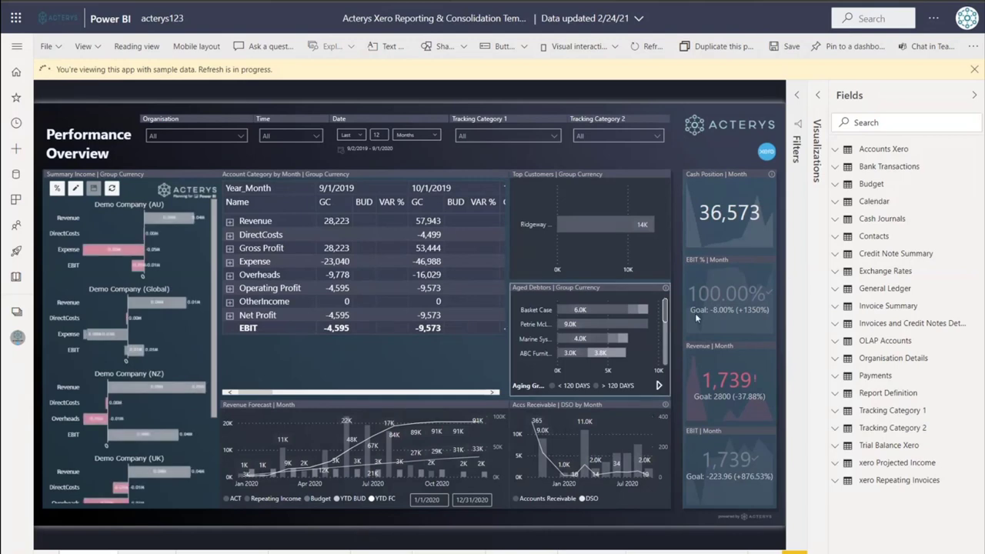
# - Dismiss the yellow sample-data banner and collapse the Fields and Visualizations panes
pyautogui.moveTo(773, 177)
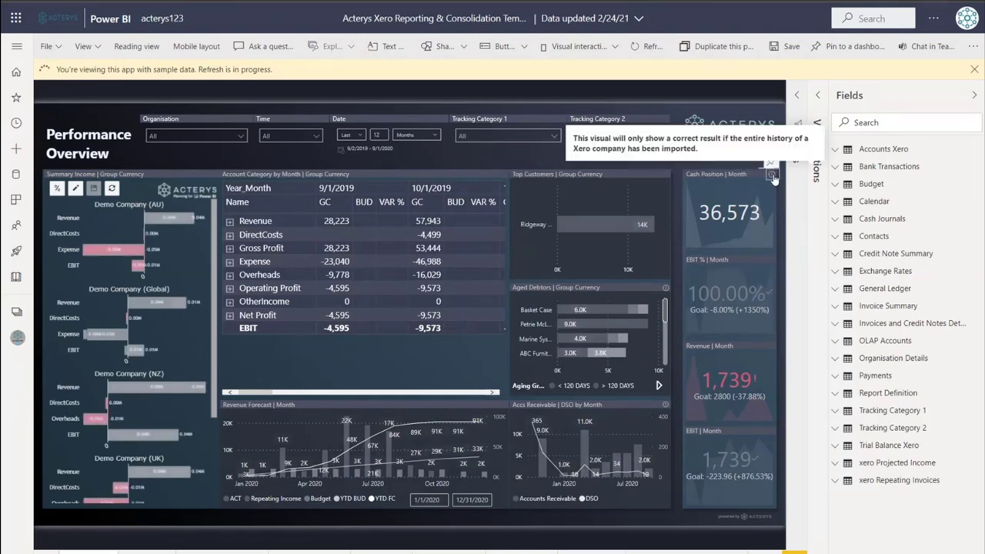
pyautogui.click(974, 70)
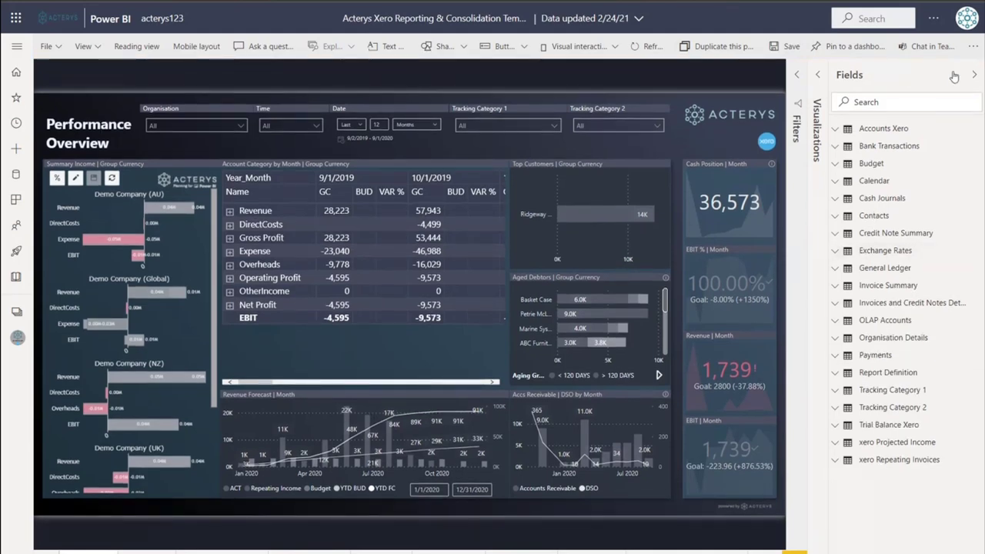
pyautogui.click(975, 74)
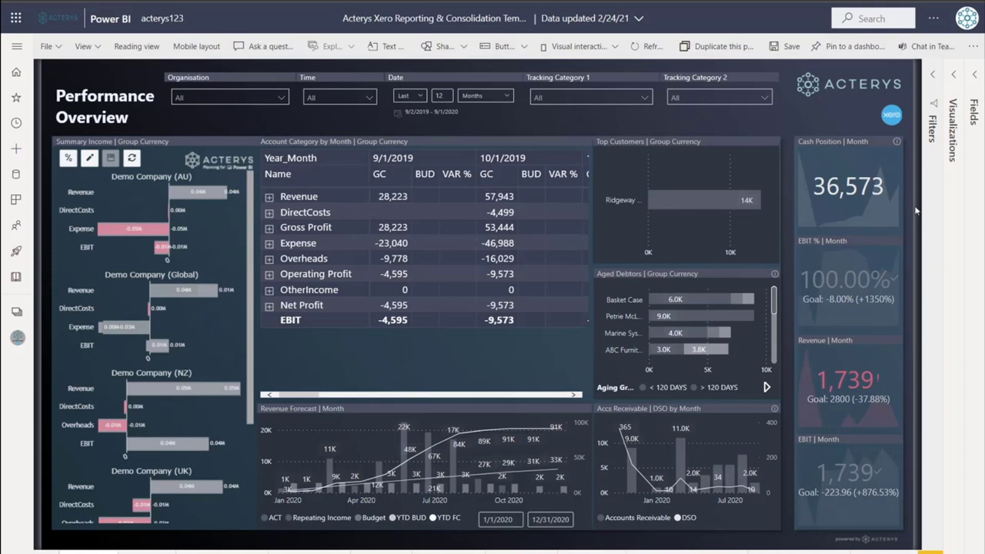
pyautogui.moveTo(847, 261)
pyautogui.click(287, 101)
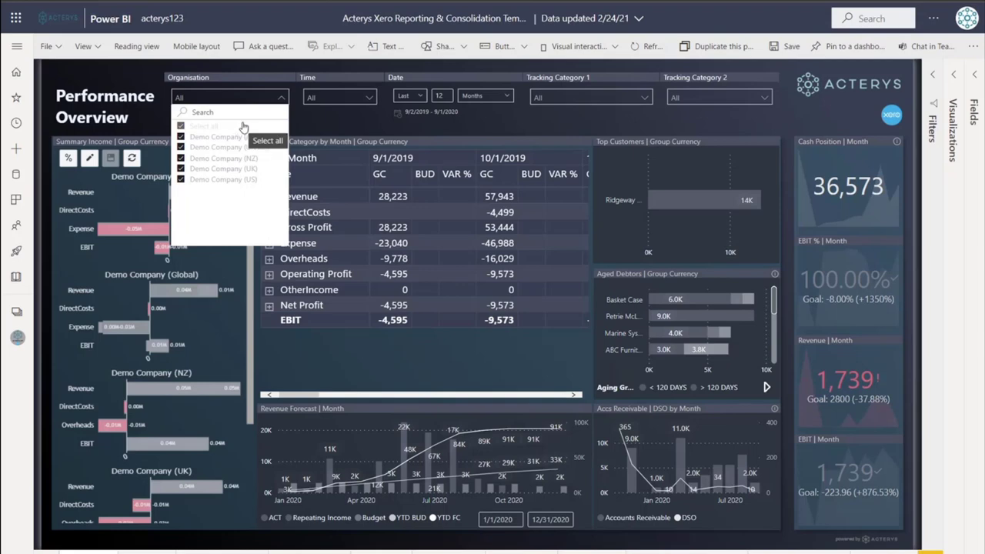
pyautogui.click(235, 159)
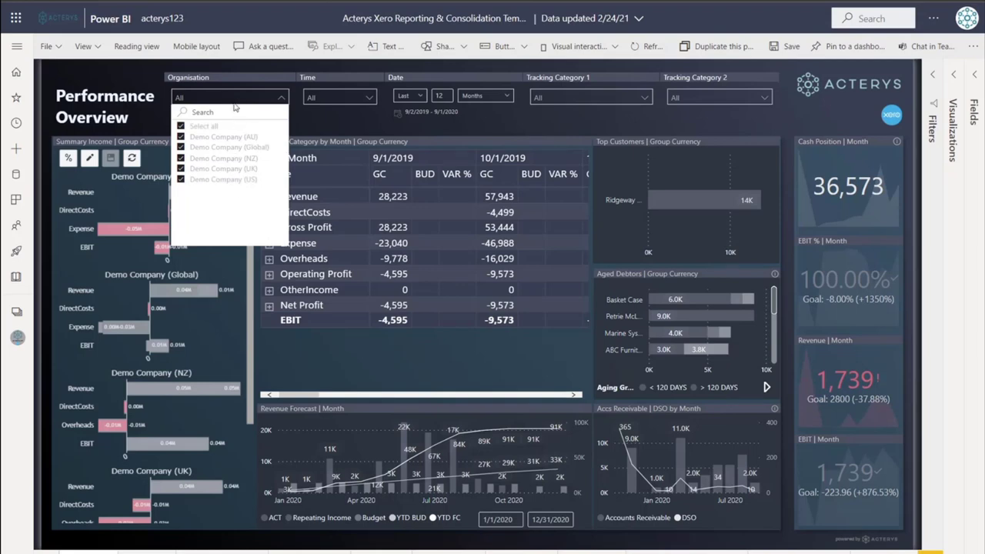
pyautogui.click(310, 137)
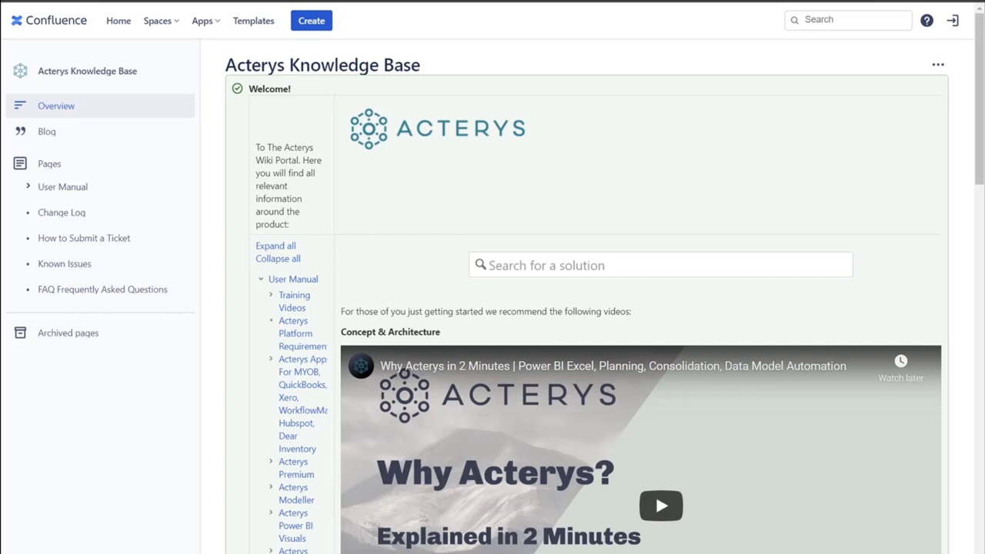
# - Search the knowledge base for 'consolidation' and open the Acterys Apps For MYOB, QuickBooks, Xero page
pyautogui.click(602, 269)
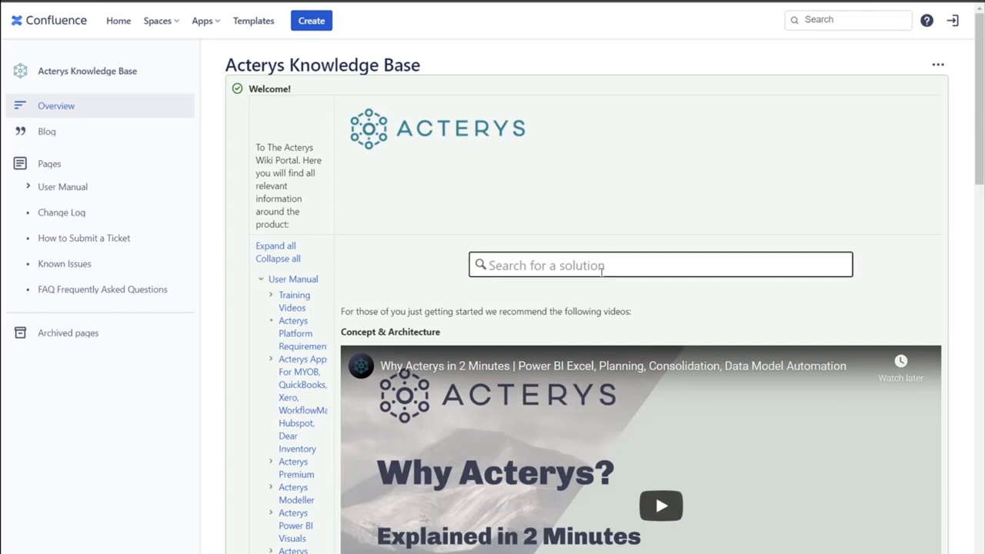
pyautogui.write('consolidation')
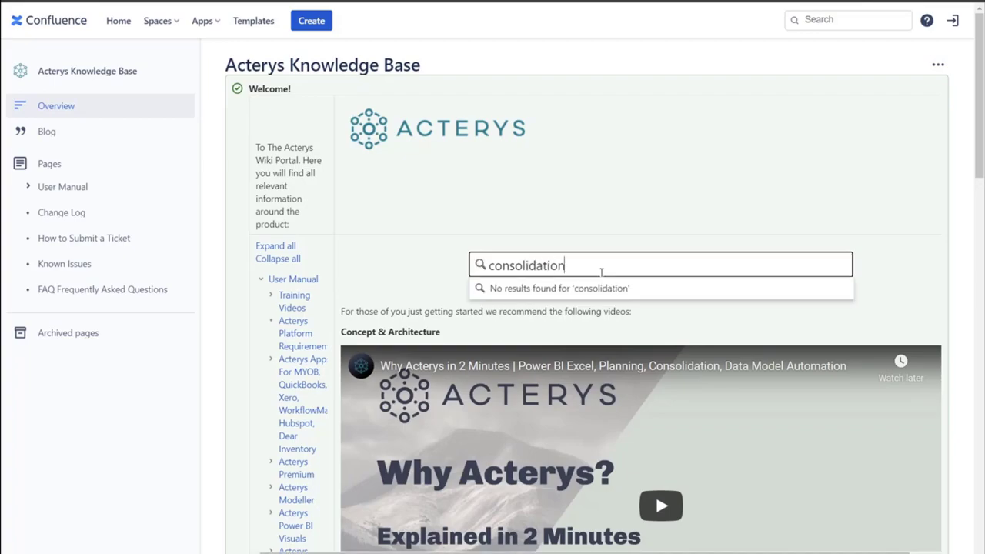
pyautogui.press('Return')
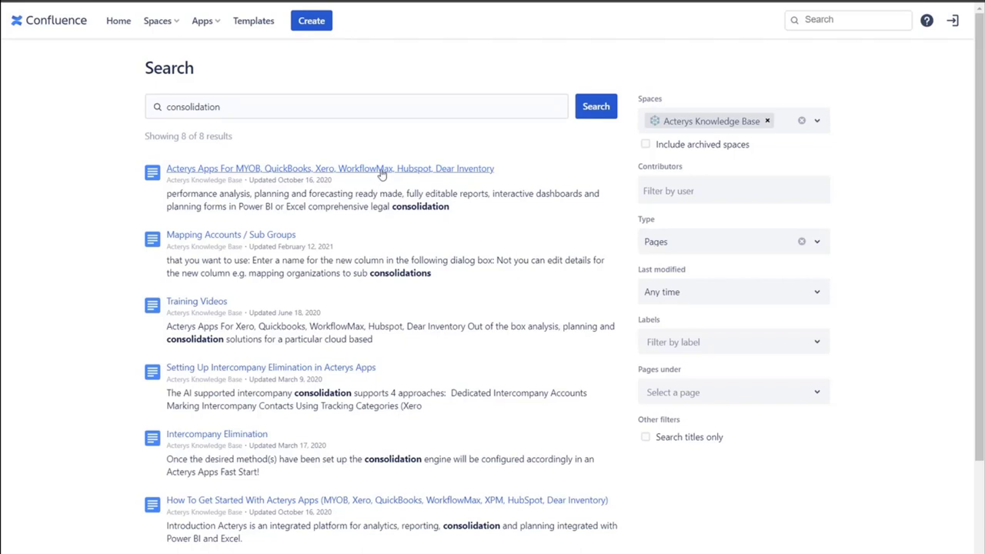
pyautogui.click(381, 169)
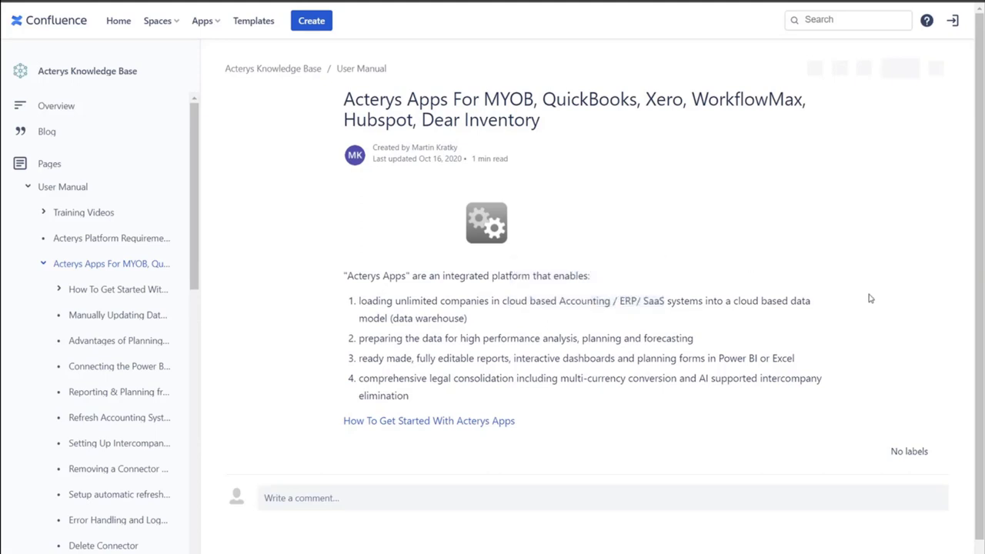
pyautogui.scroll(-1, 851, 330)
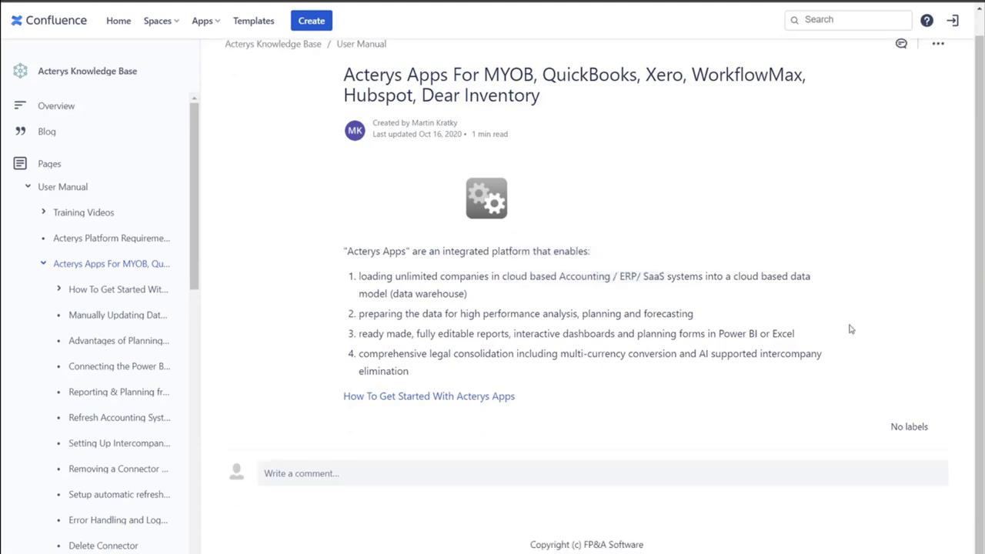
pyautogui.scroll(1, 851, 330)
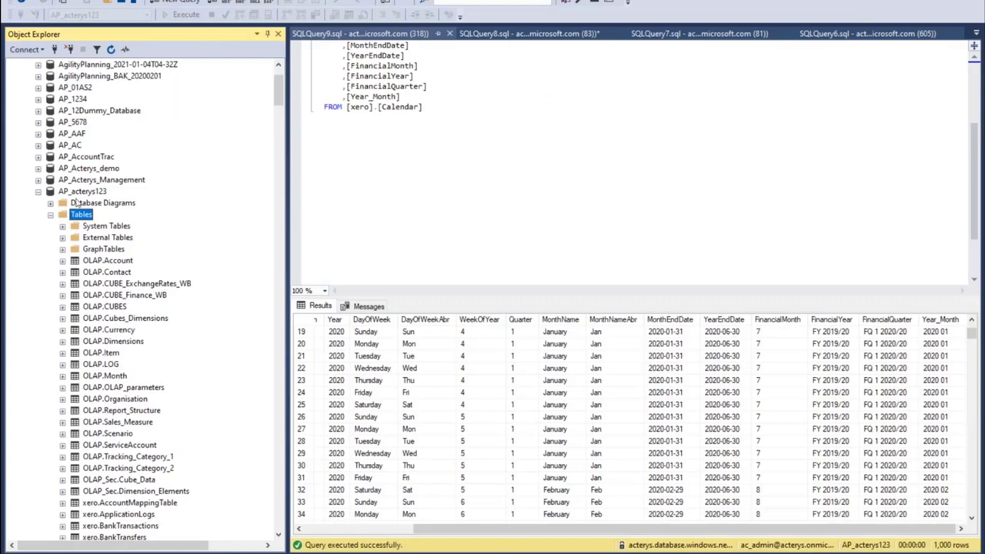
# - Expand AP_acterys123's Views to list OLAP.VW_CUBE_Finance and xero.VW_Calendar, then widen Object Explorer
pyautogui.scroll(-8, 135, 215)
pyautogui.scroll(-13, 137, 223)
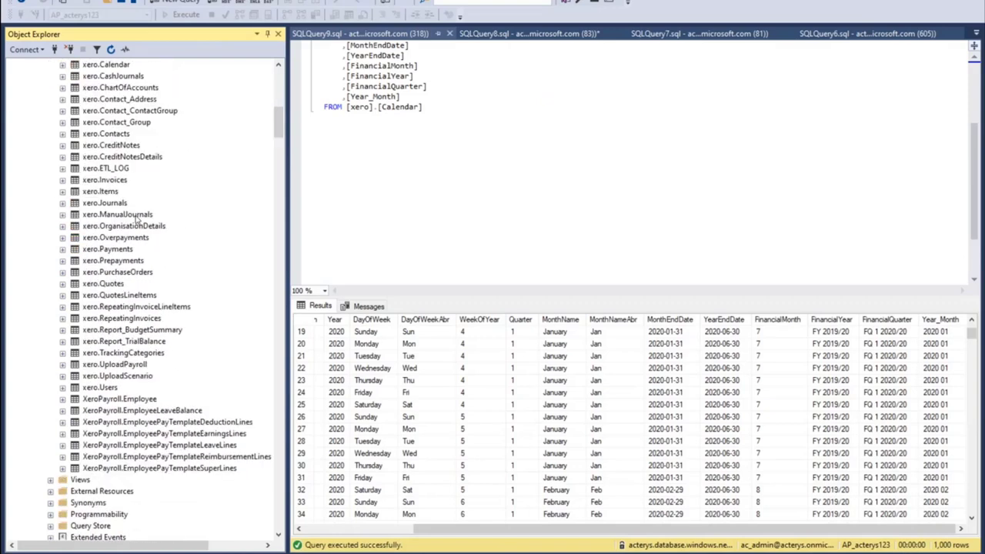
pyautogui.click(51, 238)
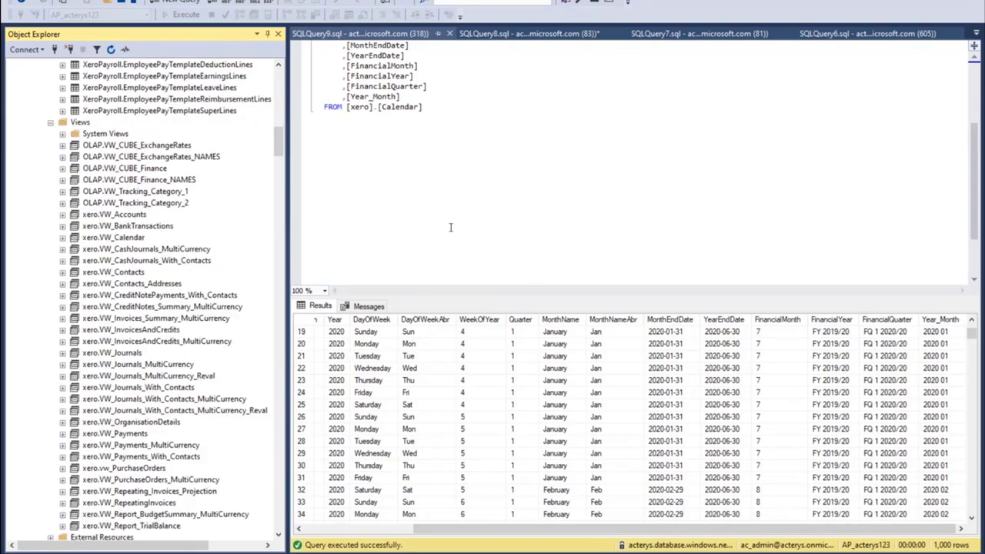
pyautogui.scroll(-1, 281, 316)
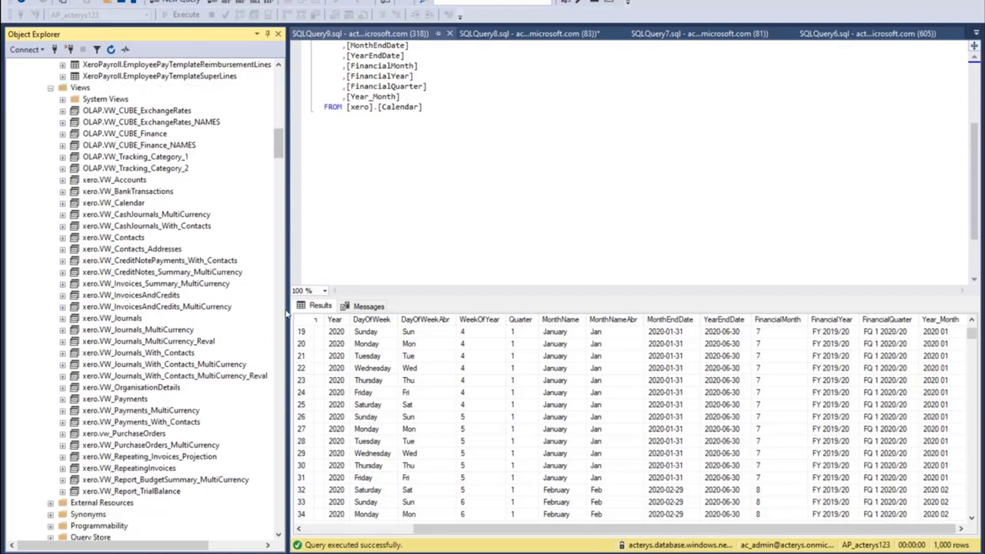
pyautogui.moveTo(286, 309); pyautogui.dragTo(317, 308)
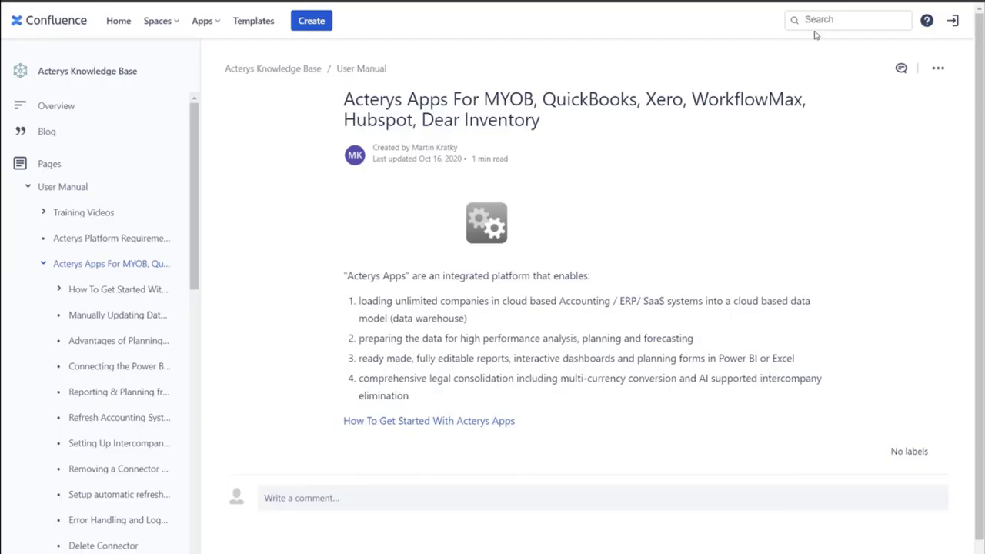
# - Search 'consolidation' from the top search box and open Setting Up Intercompany Elimination in Acterys Apps
pyautogui.click(823, 23)
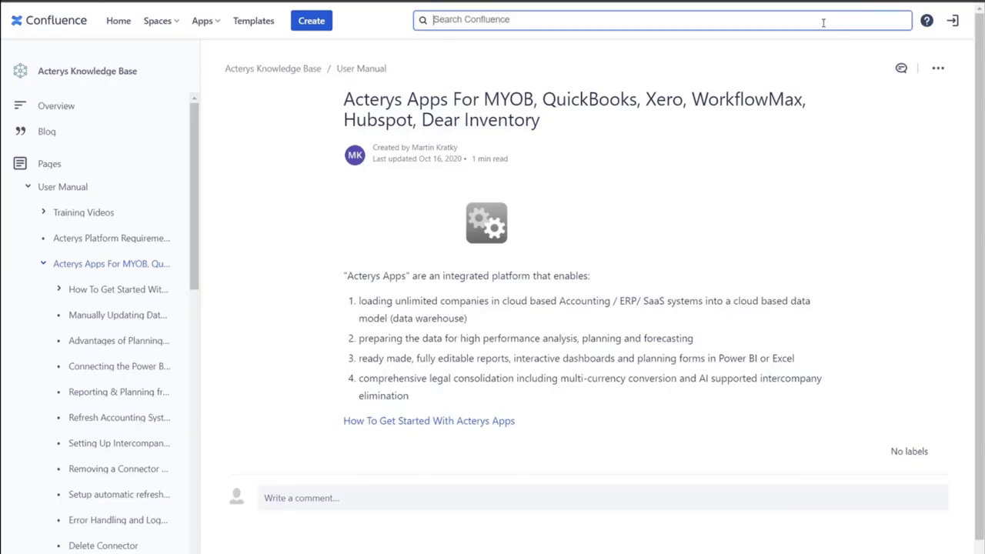
pyautogui.write('conso')
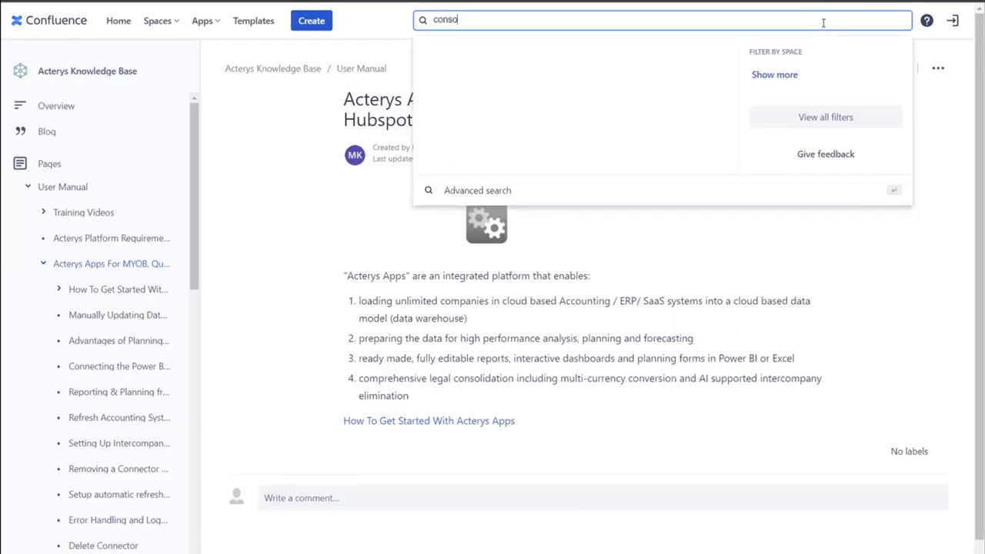
pyautogui.write('lidation')
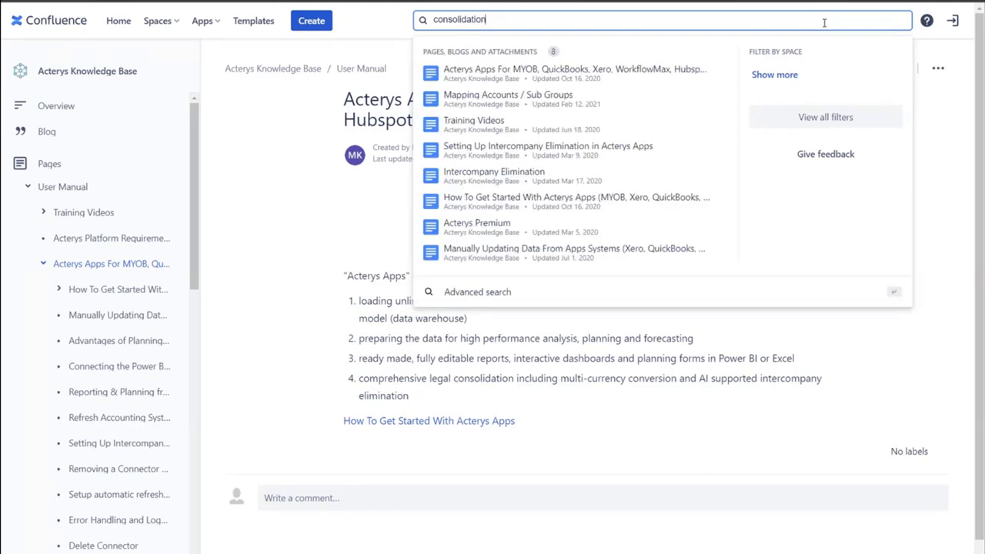
pyautogui.press('Return')
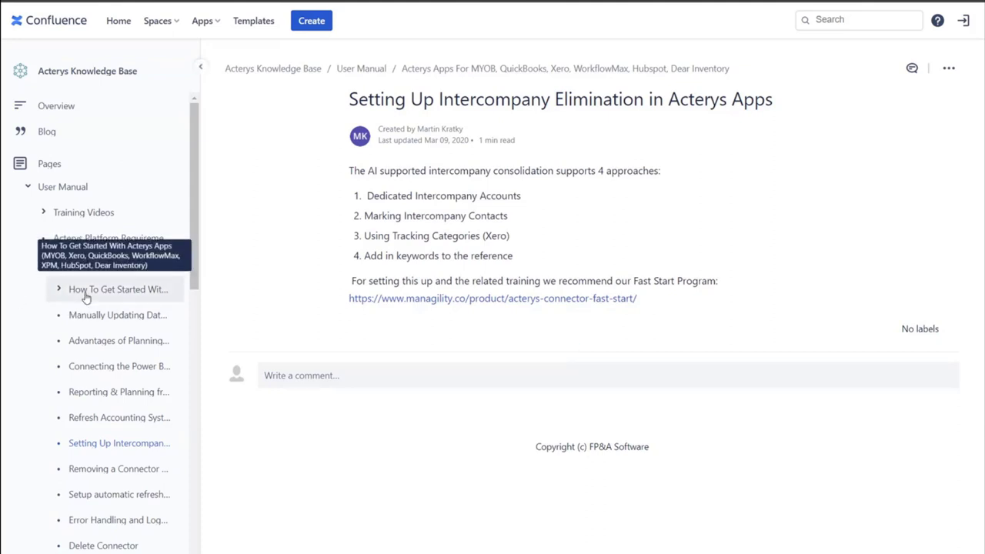
# - Expand Application & Financial Logic in the sidebar tree and open the Intercompany Elimination article
pyautogui.scroll(-3, 86, 297)
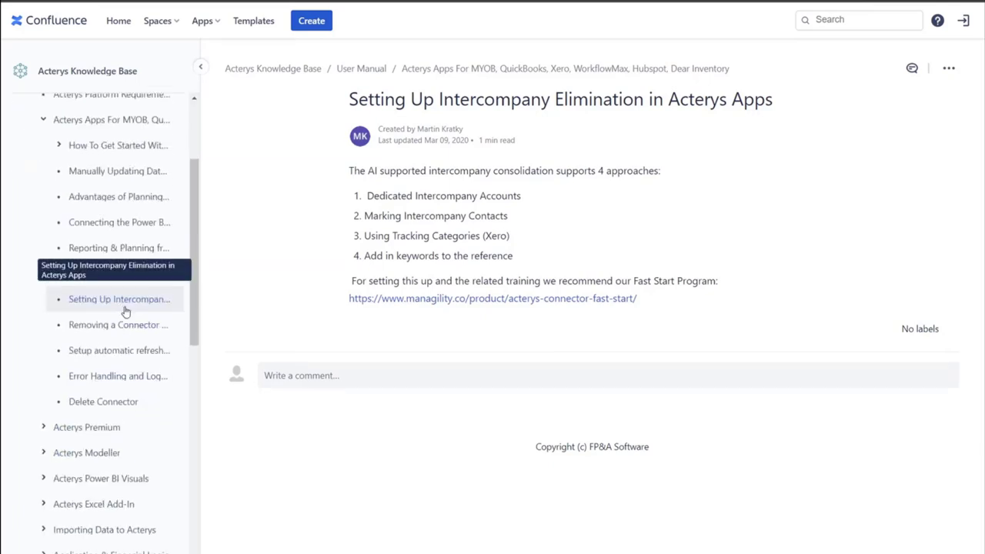
pyautogui.scroll(-3, 132, 378)
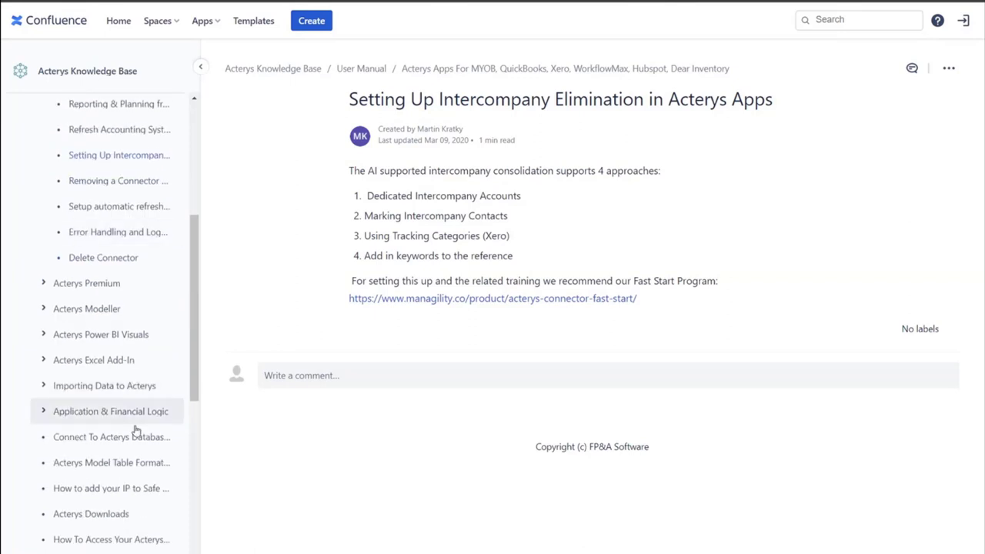
pyautogui.click(43, 411)
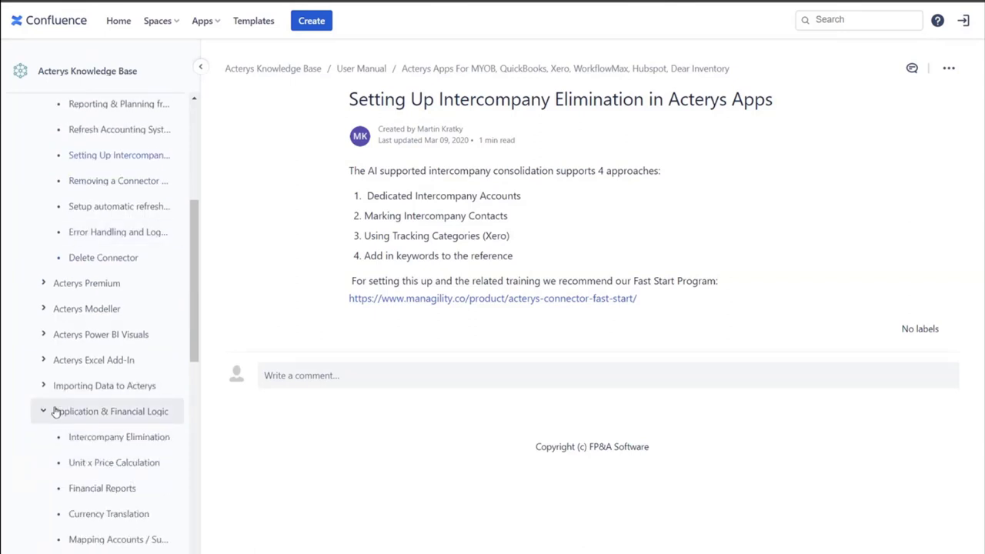
pyautogui.scroll(-3, 82, 378)
pyautogui.click(123, 296)
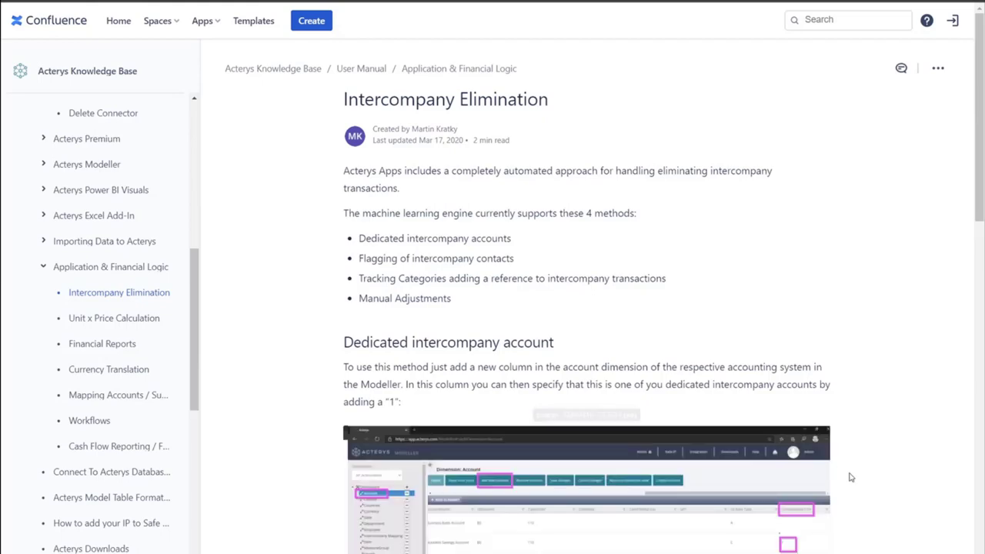
pyautogui.scroll(-3, 886, 423)
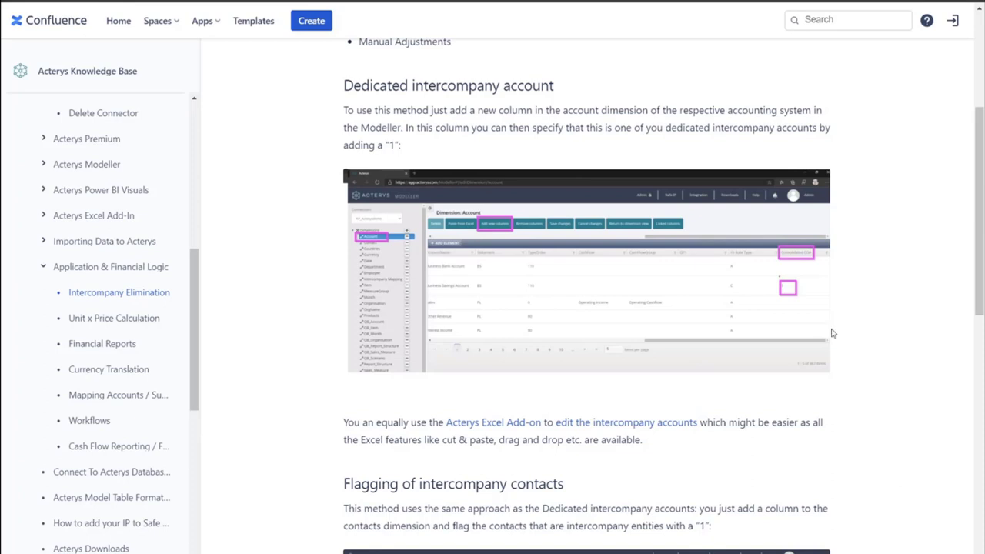
pyautogui.click(620, 188)
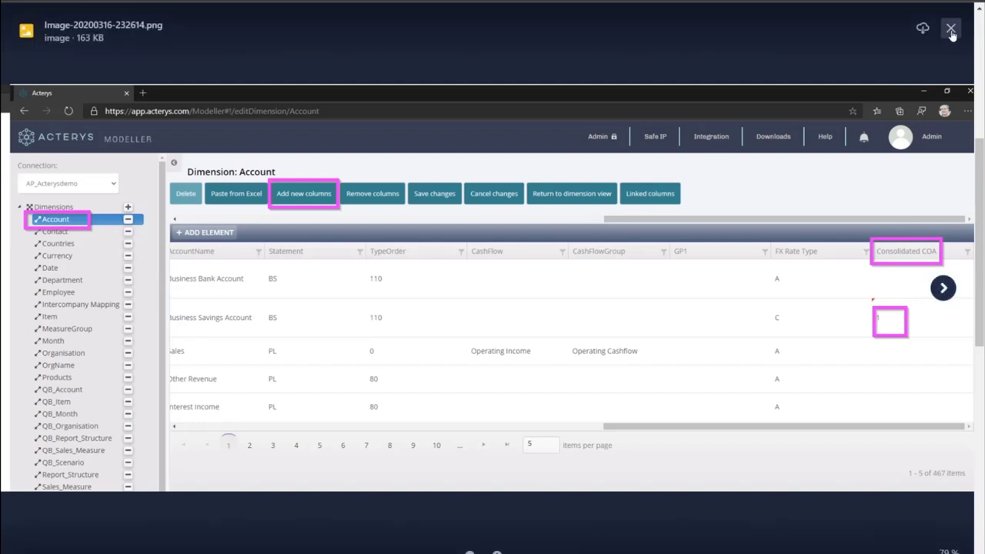
pyautogui.click(952, 29)
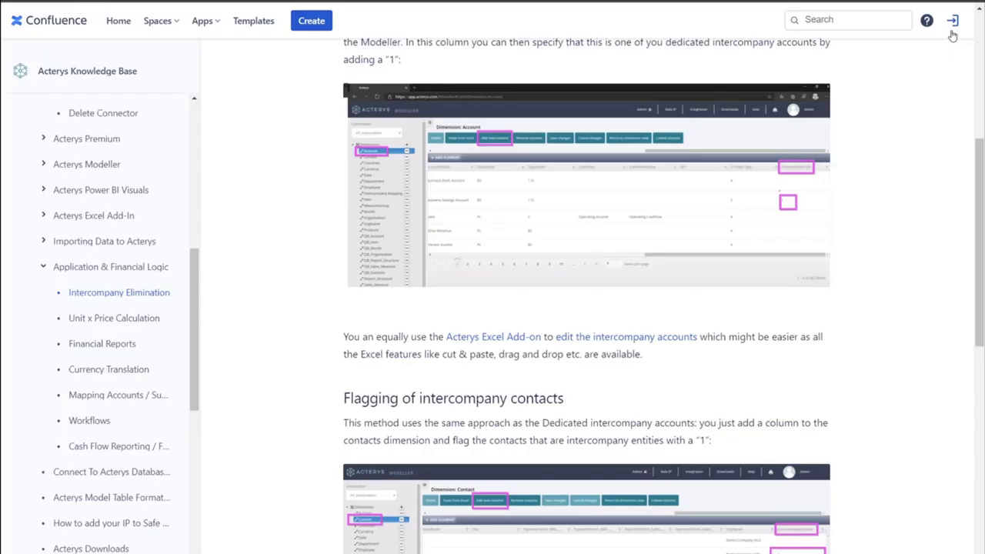
# - Sign in to Acterys from its log-in page
pyautogui.scroll(1, 857, 228)
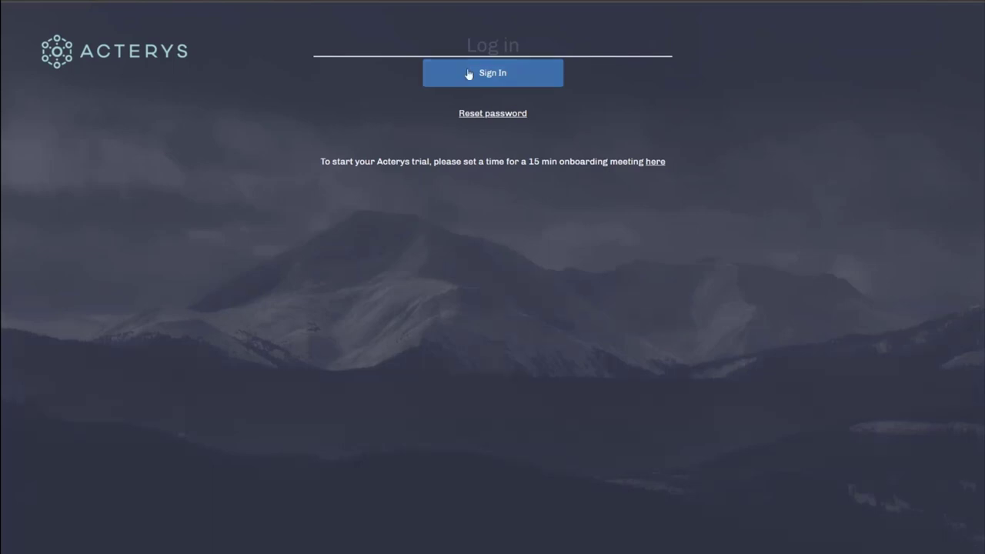
pyautogui.click(467, 73)
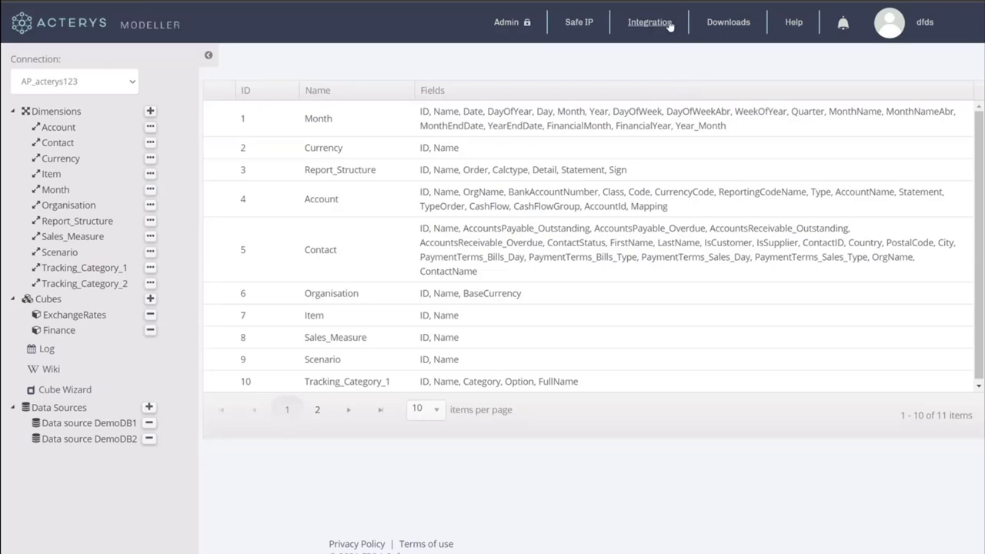
# - Add a new column named Intercompany to the Account dimension
pyautogui.click(73, 127)
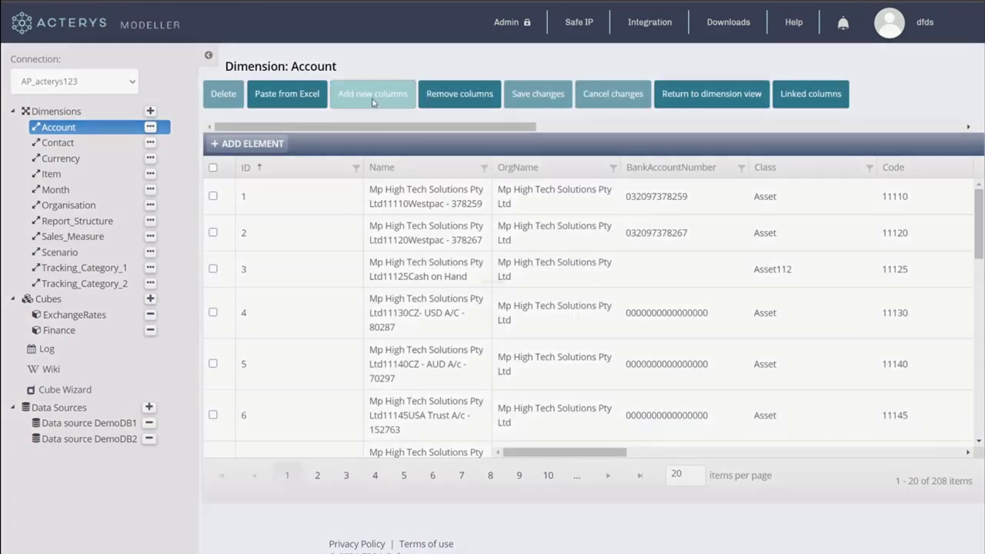
pyautogui.click(372, 94)
pyautogui.click(458, 278)
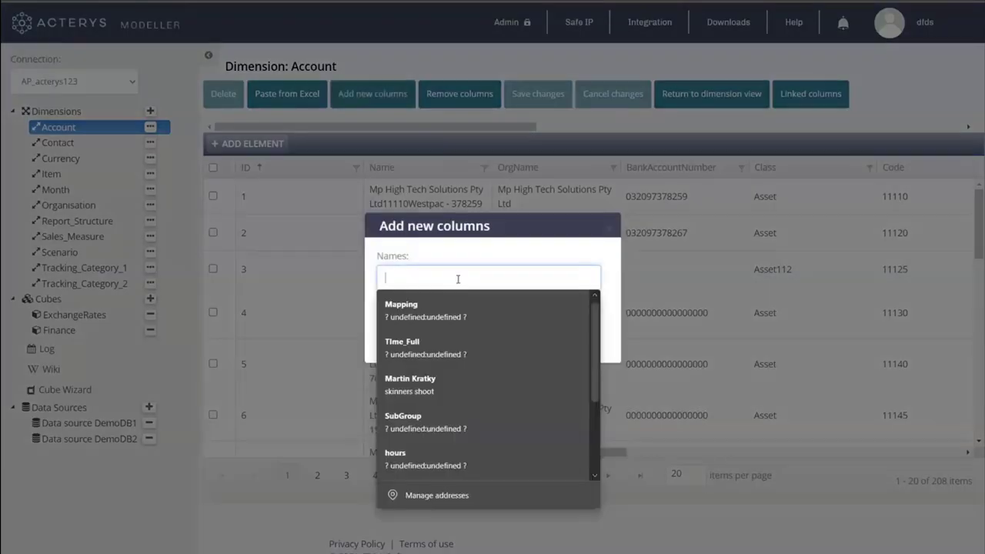
pyautogui.write('Intercompany')
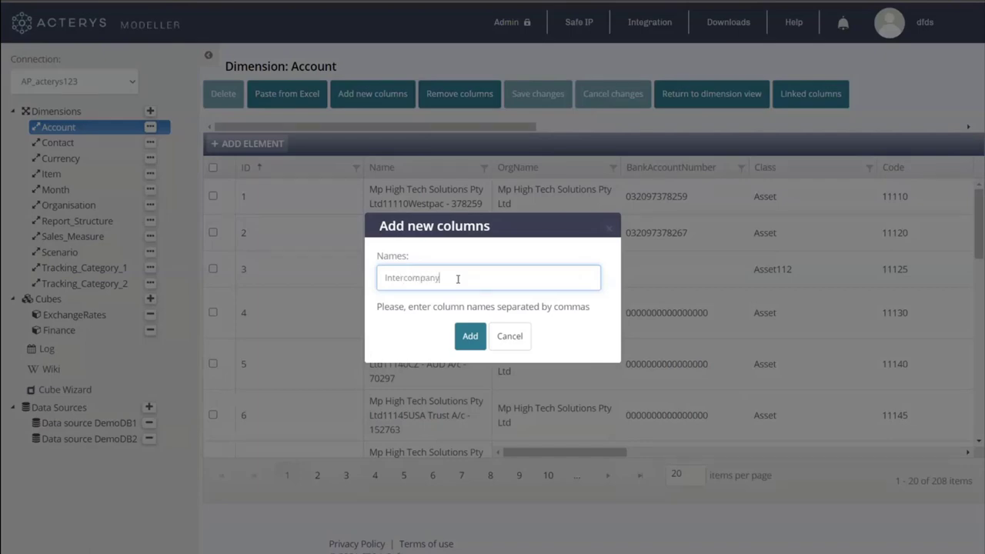
pyautogui.click(470, 336)
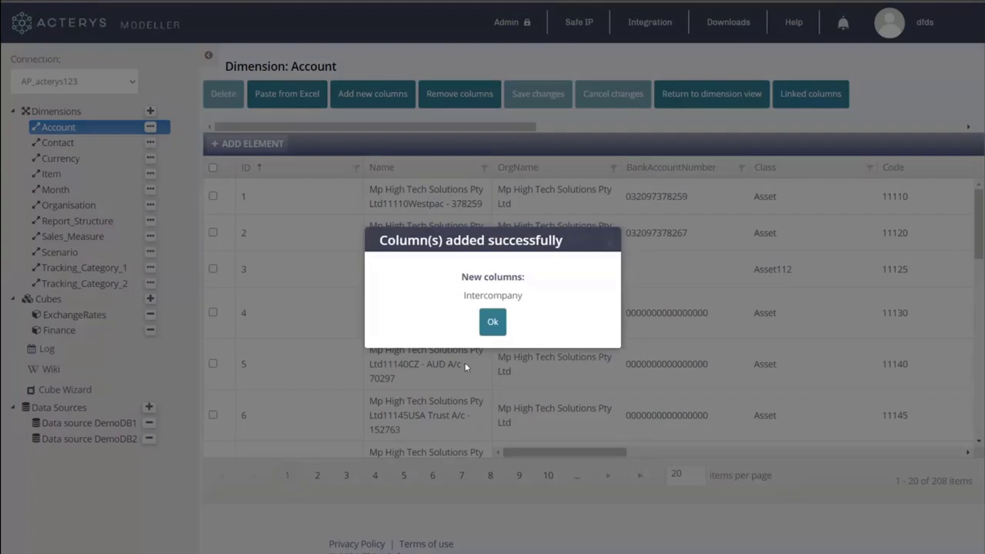
pyautogui.click(493, 322)
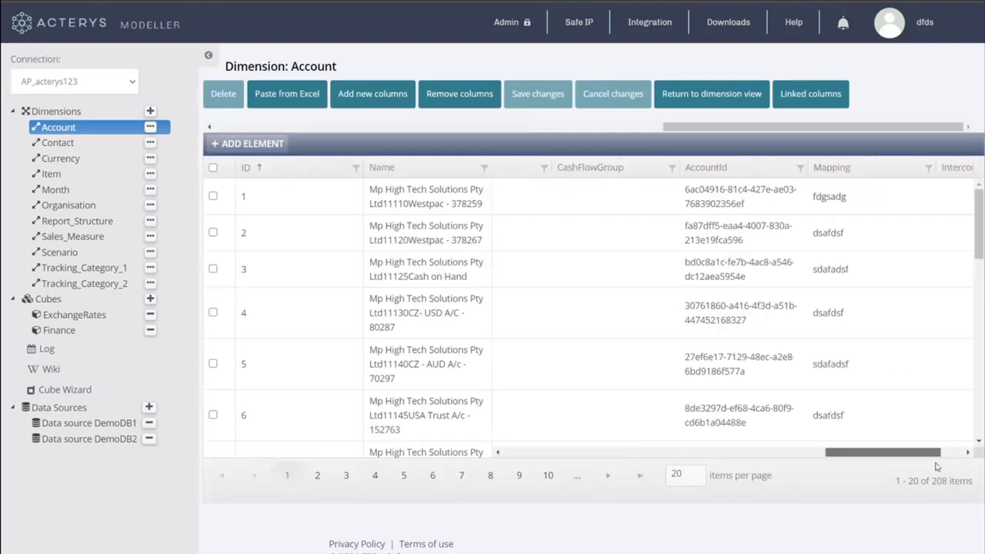
# - Set the first account's Intercompany value to 1
pyautogui.click(905, 196)
pyautogui.write('1')
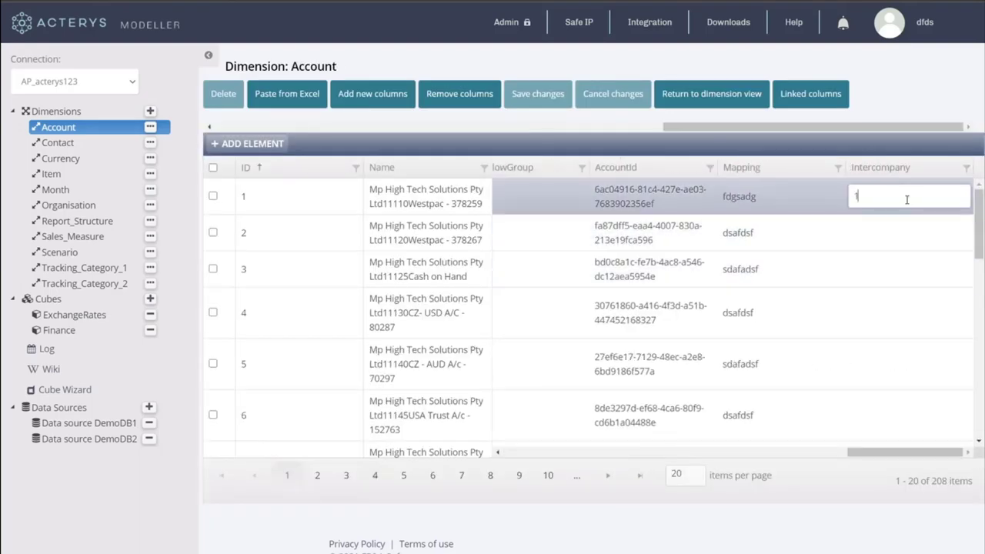
pyautogui.click(899, 104)
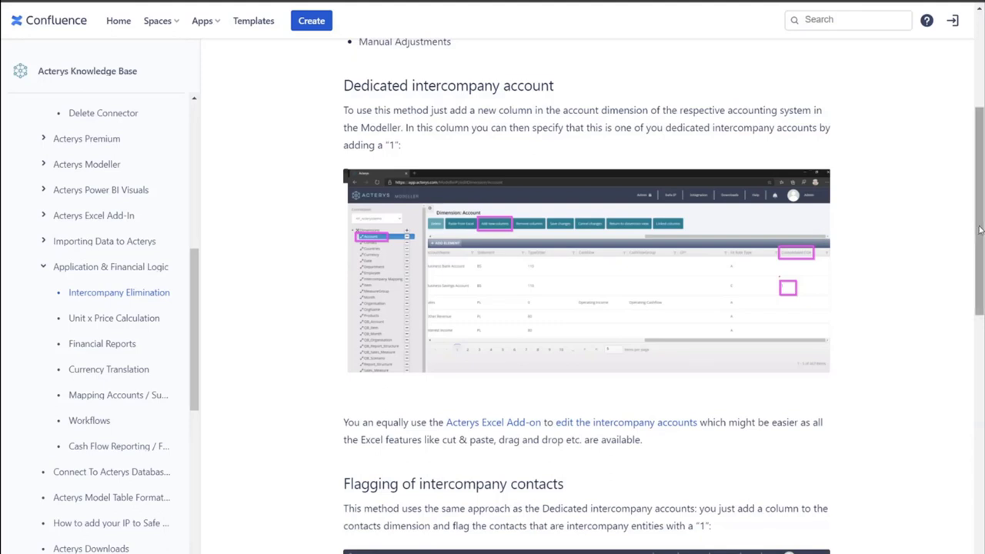
# - Read through the Intercompany Elimination page and enlarge the Flagging of intercompany contacts screenshot
pyautogui.scroll(-1, 977, 259)
pyautogui.moveTo(977, 259); pyautogui.dragTo(976, 206)
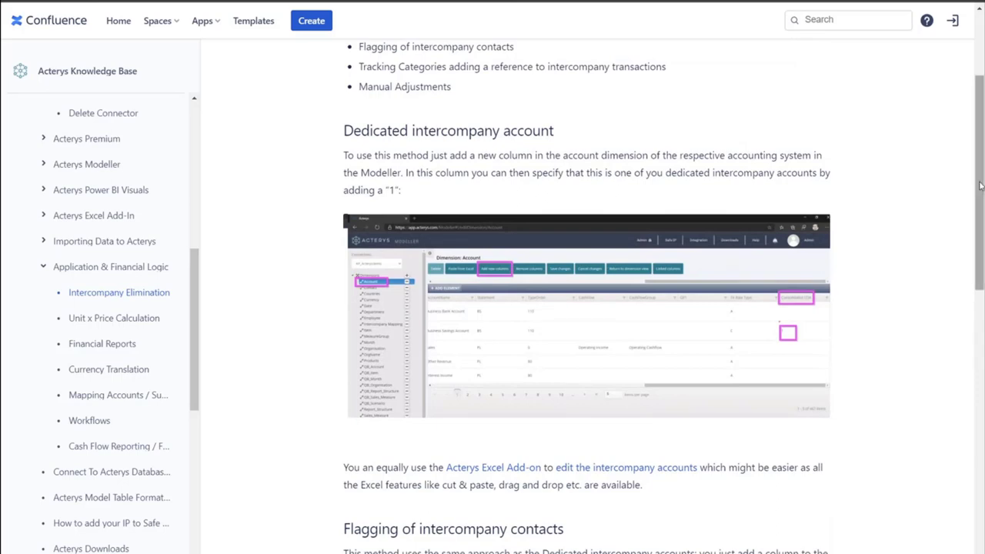
pyautogui.moveTo(976, 198); pyautogui.dragTo(970, 363)
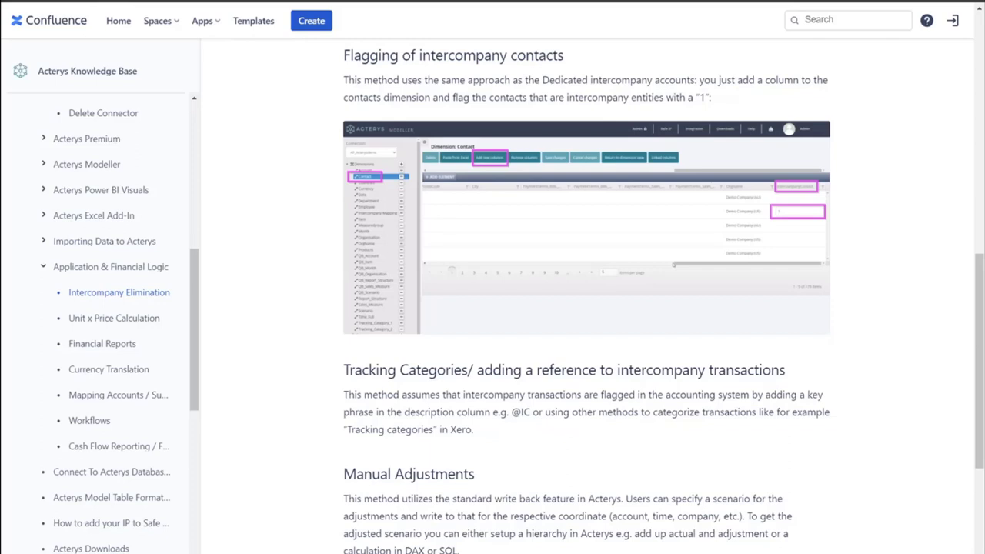
pyautogui.moveTo(980, 337); pyautogui.dragTo(978, 403)
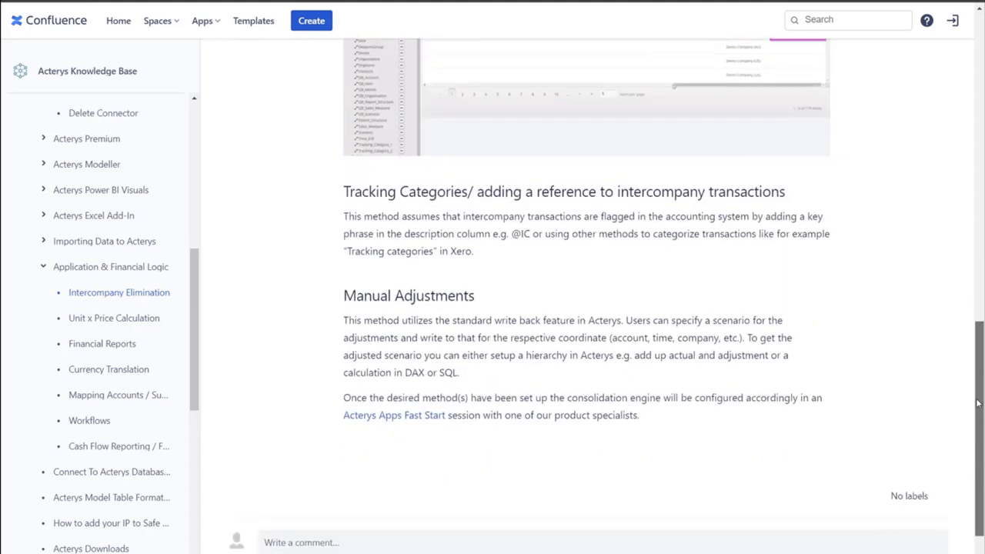
pyautogui.moveTo(977, 402); pyautogui.dragTo(978, 420)
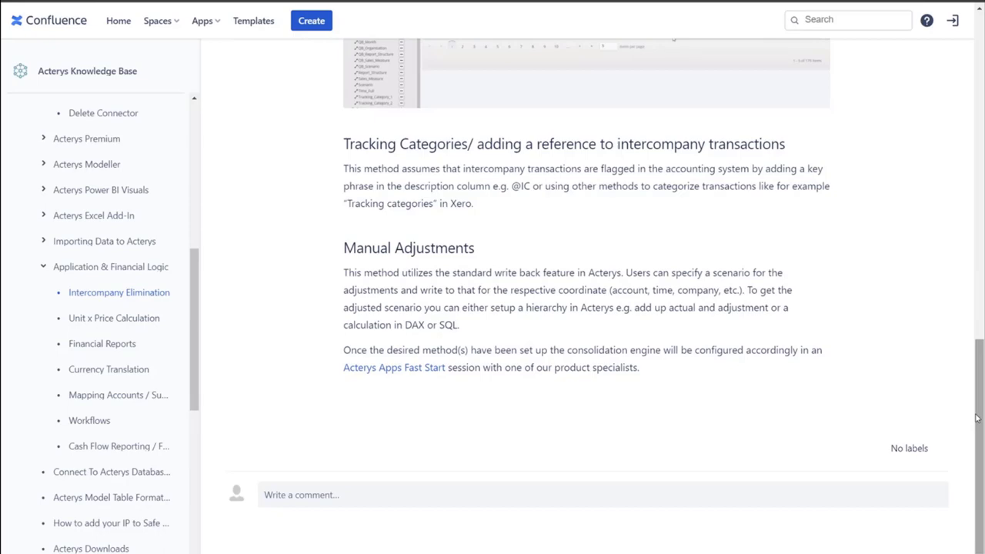
pyautogui.scroll(5, 931, 266)
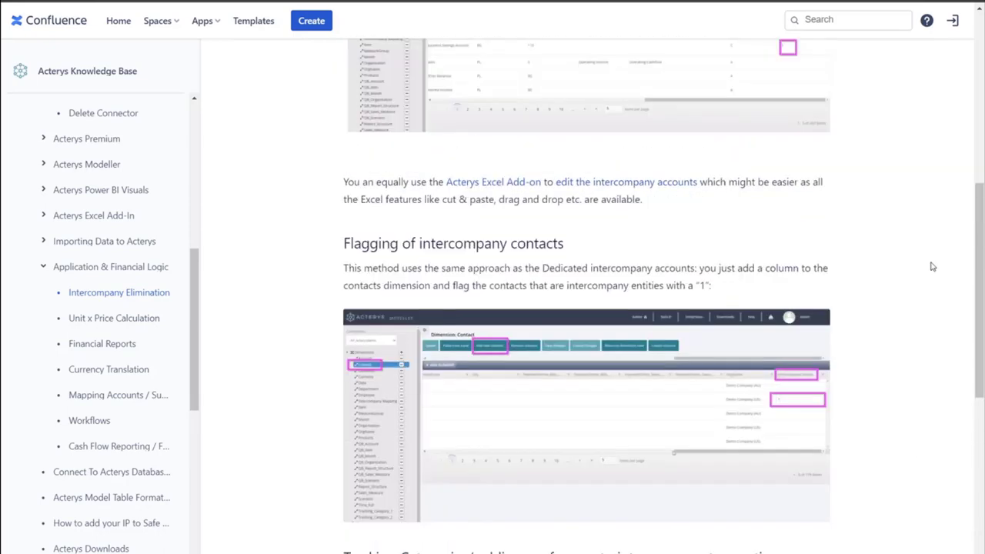
pyautogui.scroll(-1, 931, 266)
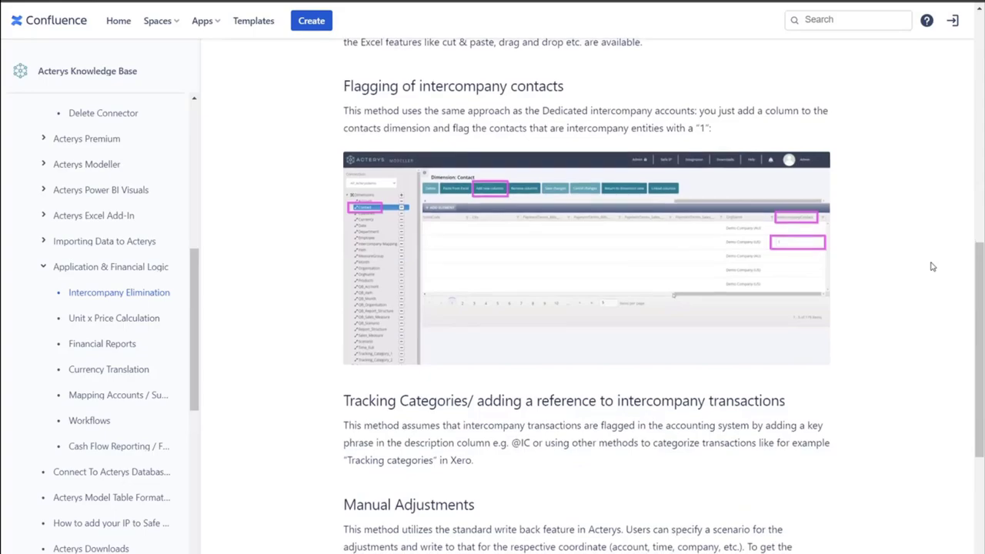
pyautogui.click(737, 249)
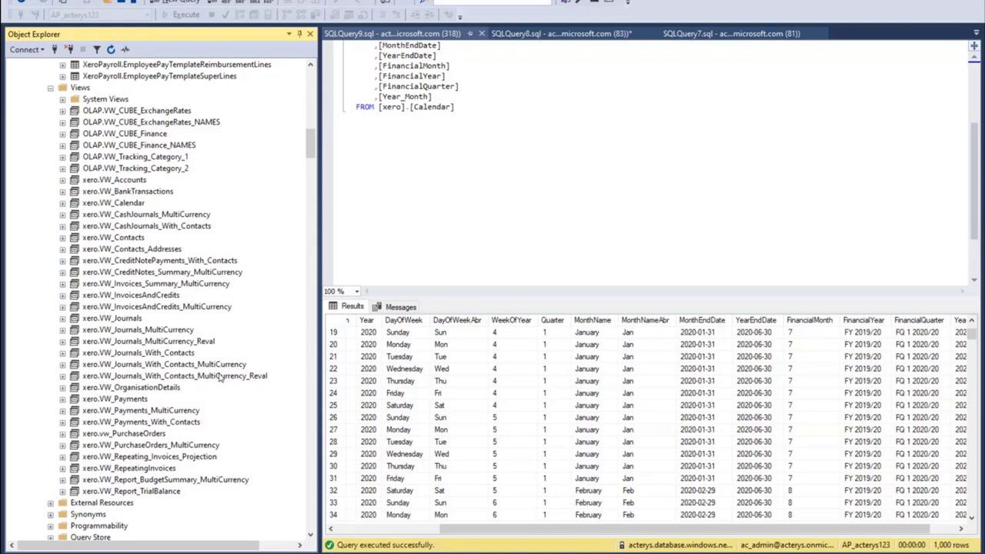
# - Scroll Object Explorer to show AP_acterys123's tables and views beside the xero Calendar query results
pyautogui.scroll(7, 202, 350)
# - Collapse AP_acterys123 and expand the Views folder of AP_ActerysCorp in Object Explorer
pyautogui.scroll(15, 202, 350)
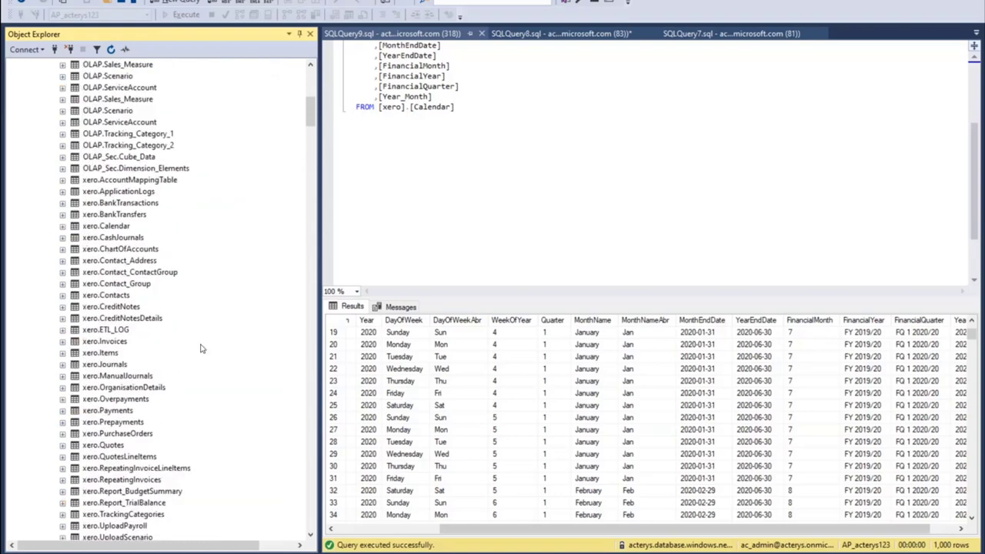
pyautogui.click(29, 275)
pyautogui.scroll(-3, 86, 217)
pyautogui.scroll(-8, 87, 217)
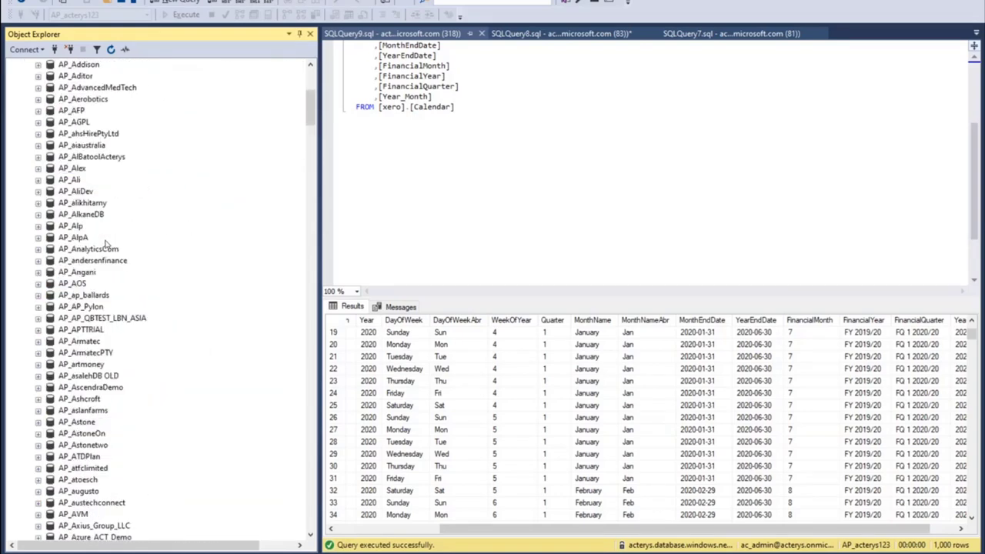
pyautogui.scroll(5, 113, 285)
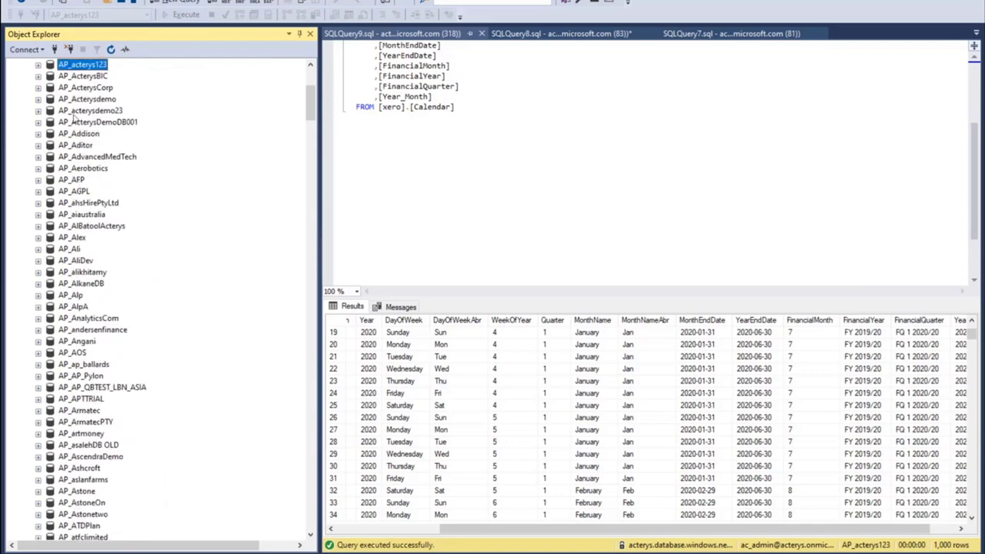
pyautogui.click(37, 88)
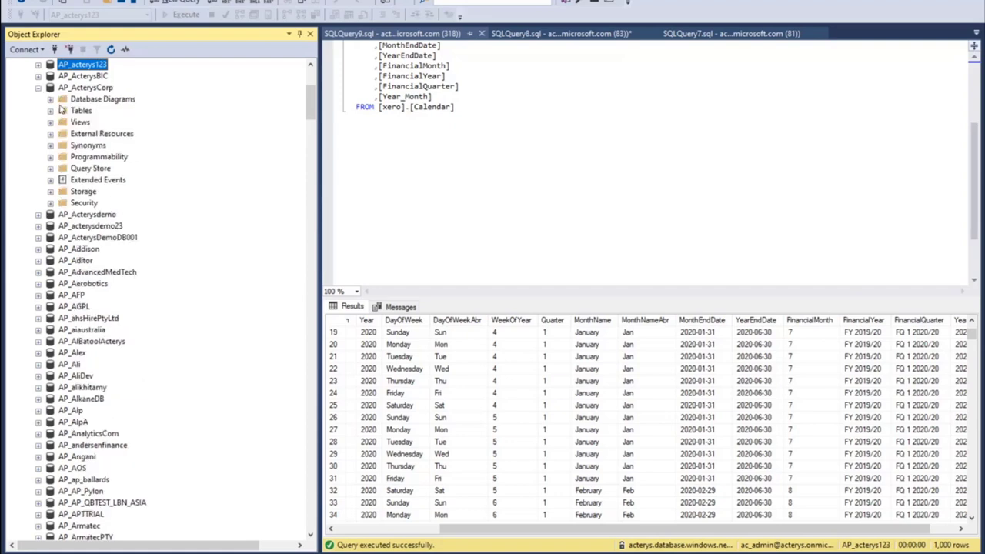
pyautogui.click(55, 122)
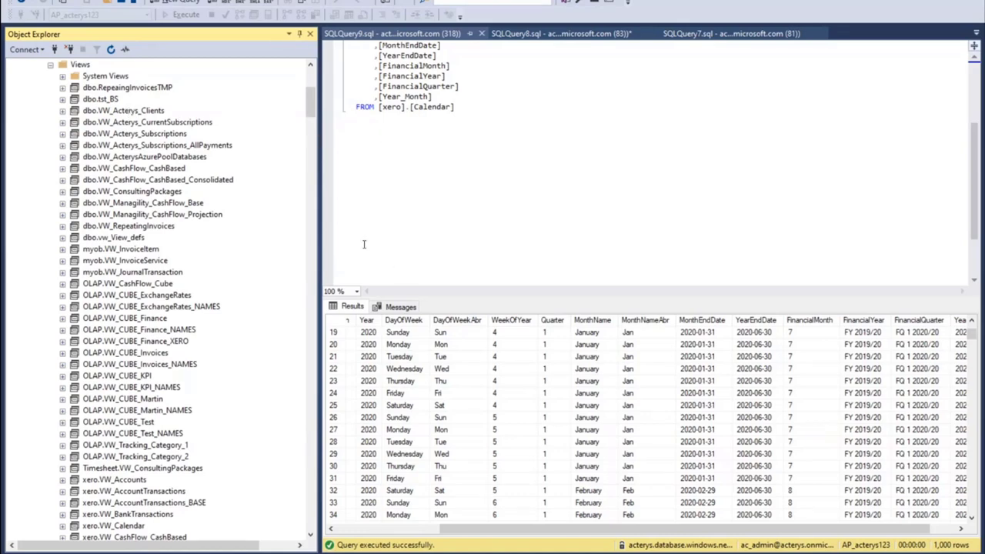
# - Select Top 1000 Rows of dbo.VW_CashFlow_CashBased_Consolidated and widen the query pane
pyautogui.scroll(-2, 204, 247)
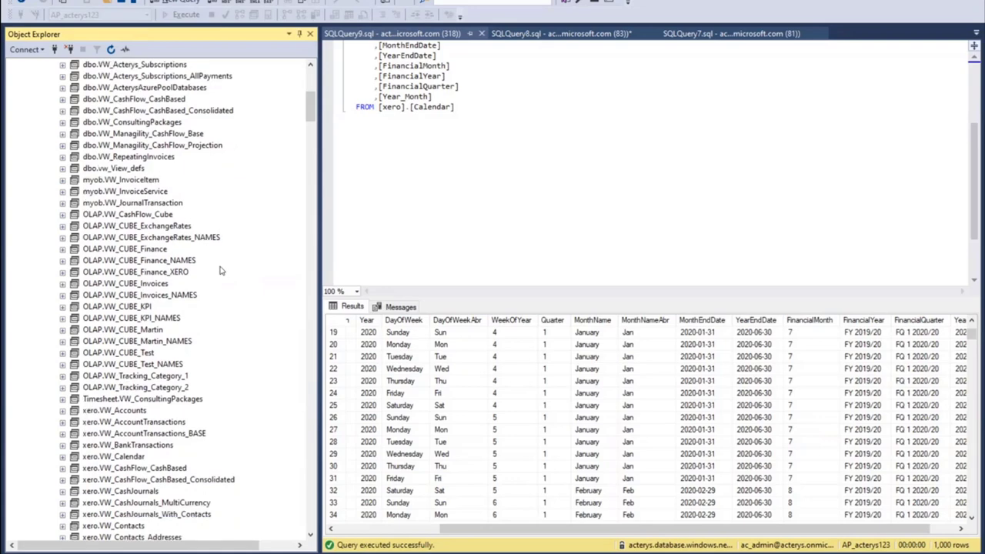
pyautogui.scroll(1, 228, 275)
pyautogui.click(214, 146)
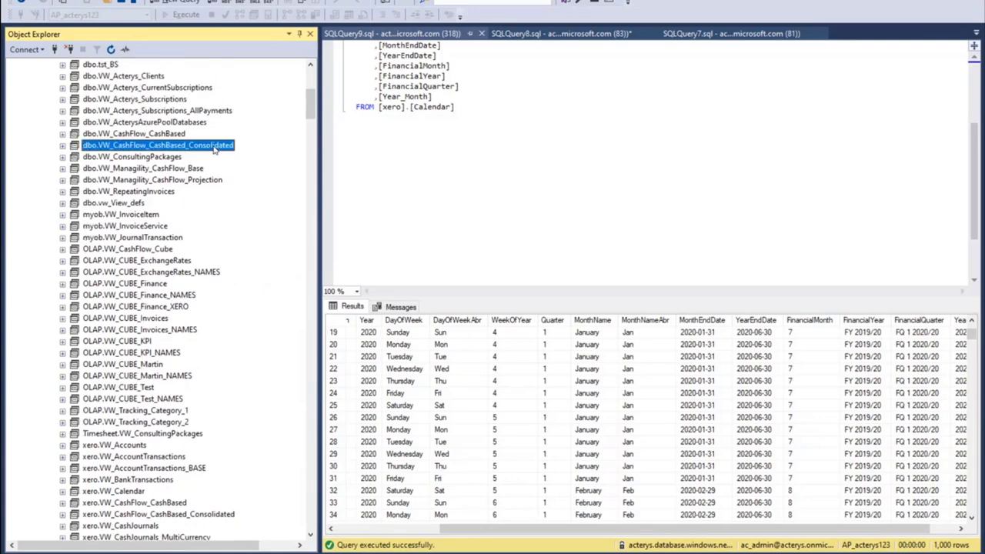
pyautogui.rightClick(214, 150)
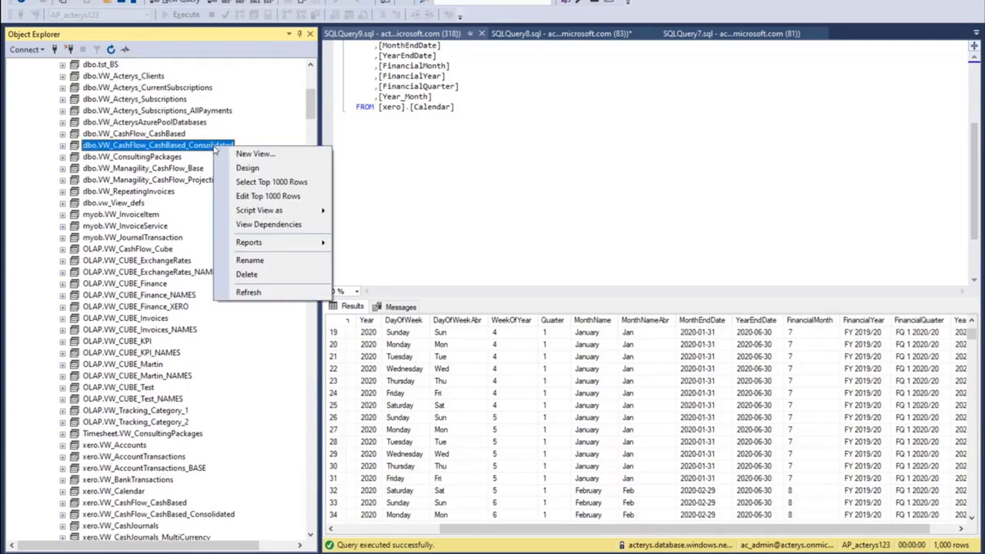
pyautogui.click(299, 187)
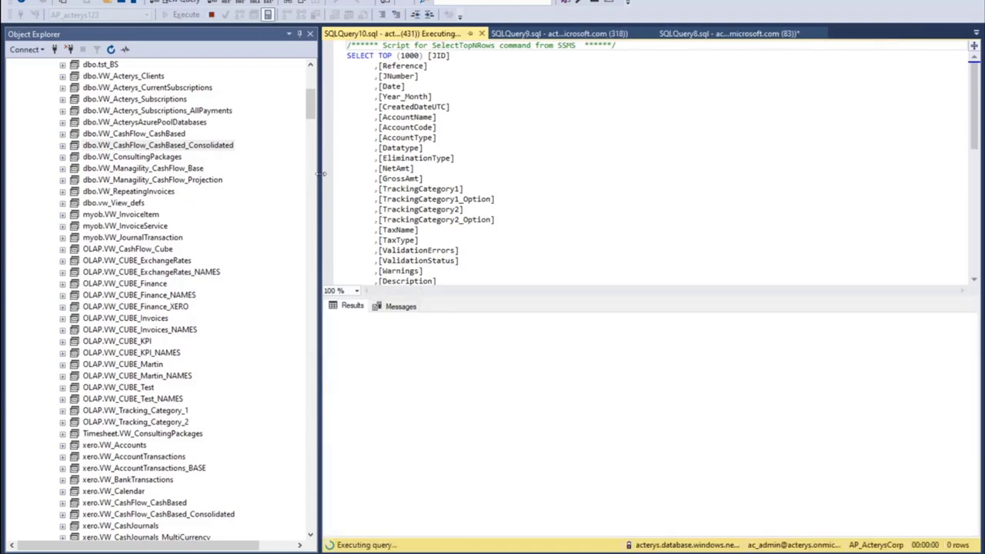
pyautogui.moveTo(320, 174); pyautogui.dragTo(197, 174)
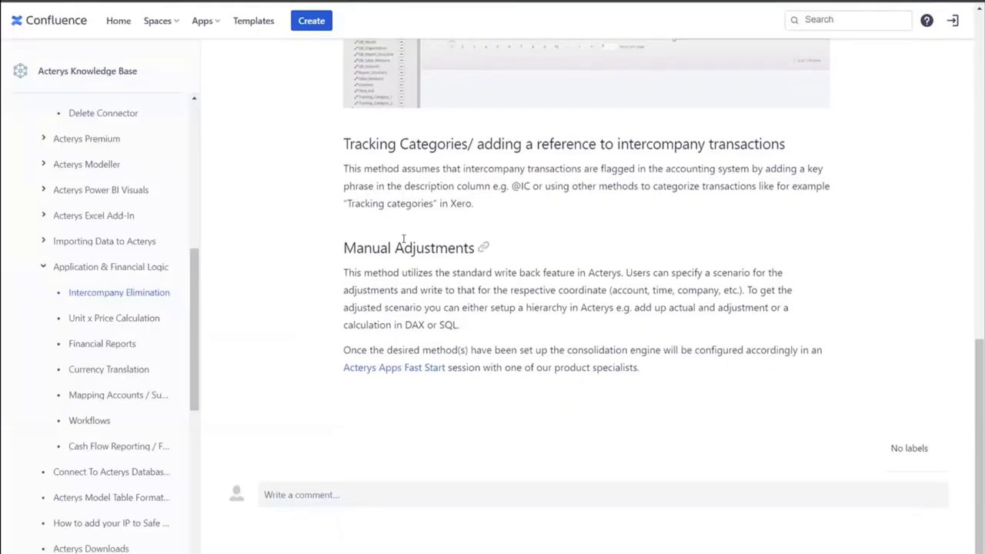
# - Read the Tracking Categories and Manual Adjustments methods in the Intercompany Elimination article
pyautogui.scroll(-1, 403, 240)
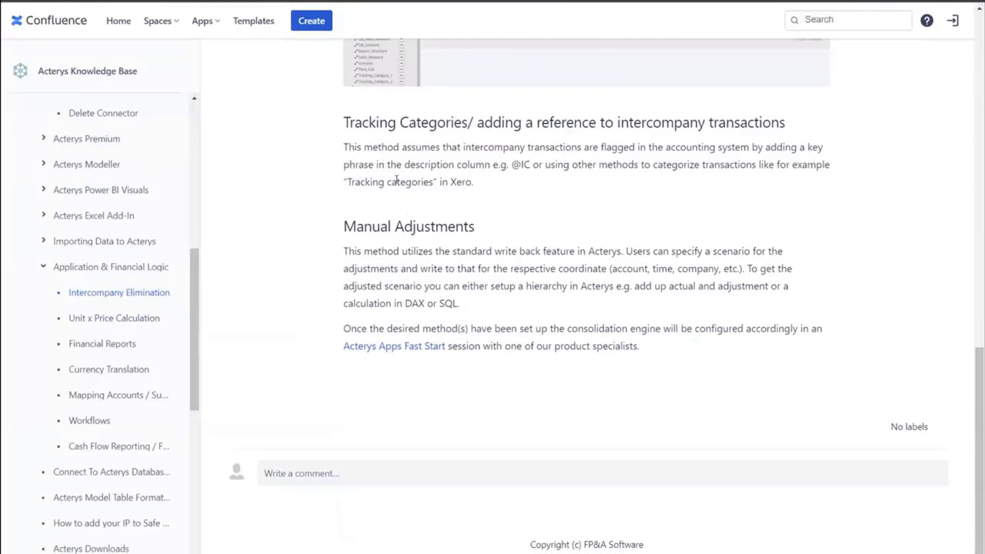
pyautogui.moveTo(343, 122); pyautogui.dragTo(602, 199)
pyautogui.click(570, 193)
pyautogui.moveTo(474, 183); pyautogui.dragTo(314, 124)
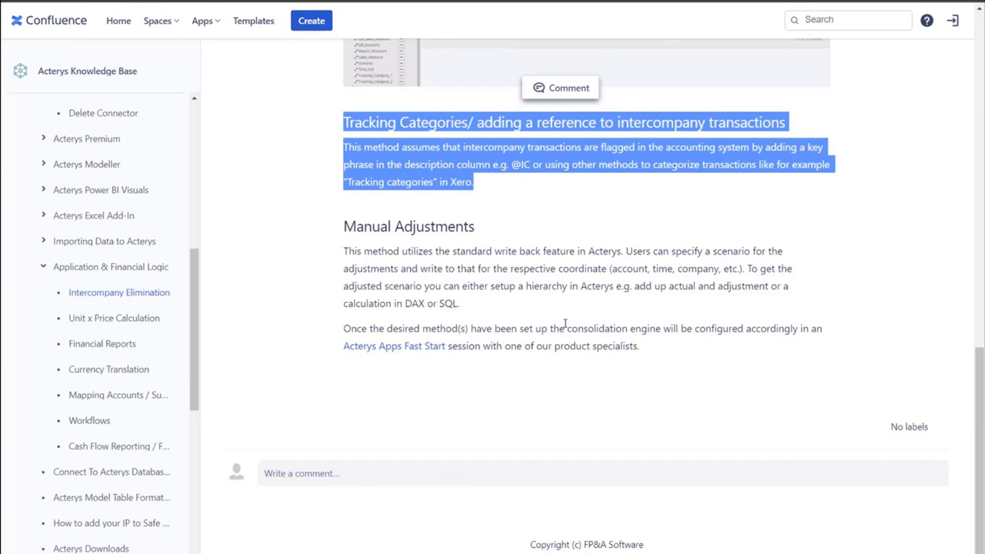
pyautogui.click(552, 231)
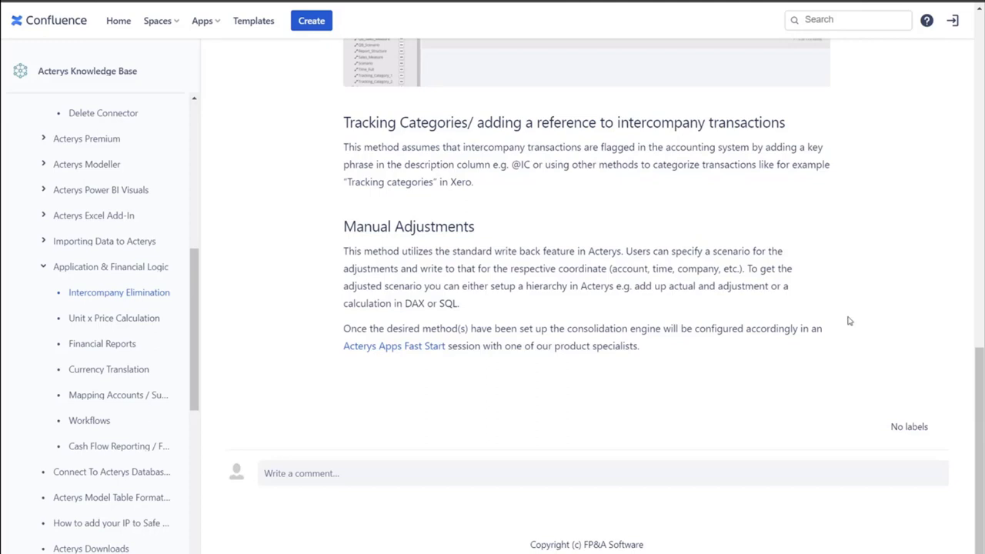
pyautogui.scroll(3, 855, 316)
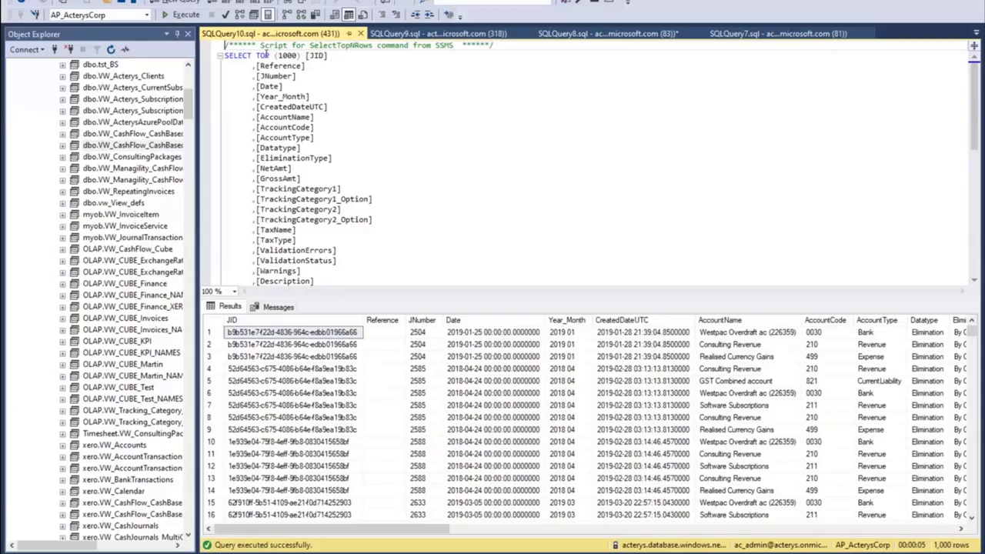
pyautogui.scroll(-2, 266, 55)
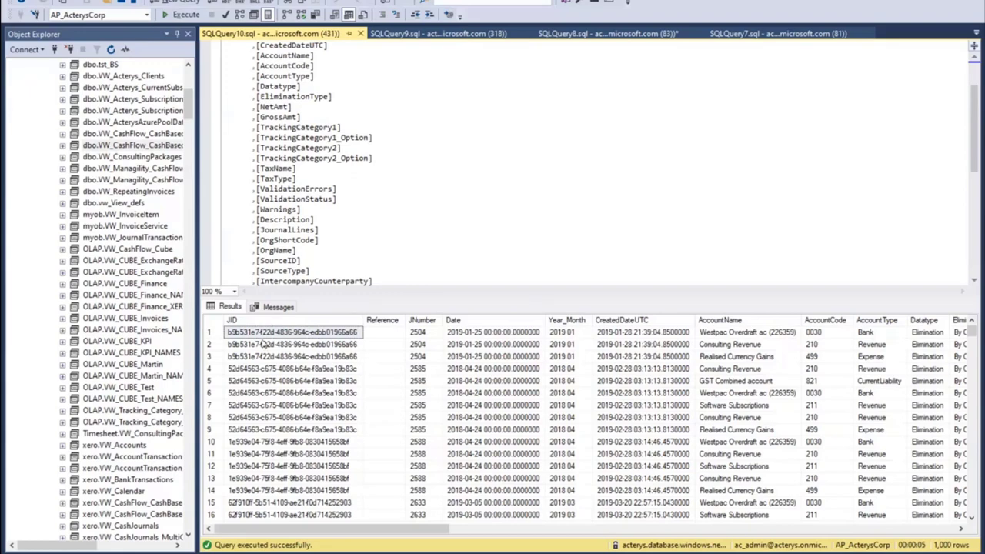
# - Shrink Object Explorer and enlarge the results grid to show NetAmt, GrossAmt and tracking-category columns
pyautogui.moveTo(193, 295); pyautogui.dragTo(49, 283)
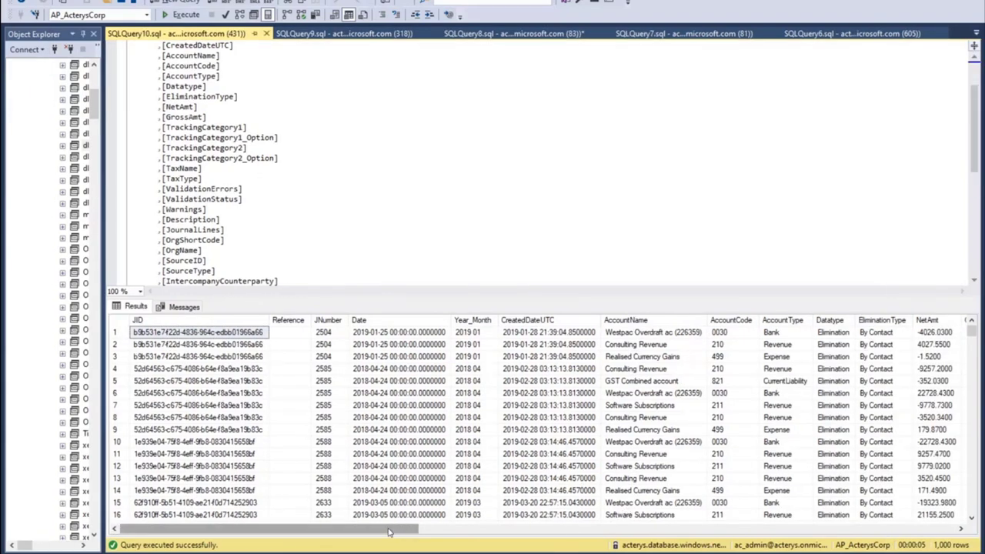
pyautogui.moveTo(388, 532); pyautogui.dragTo(448, 532)
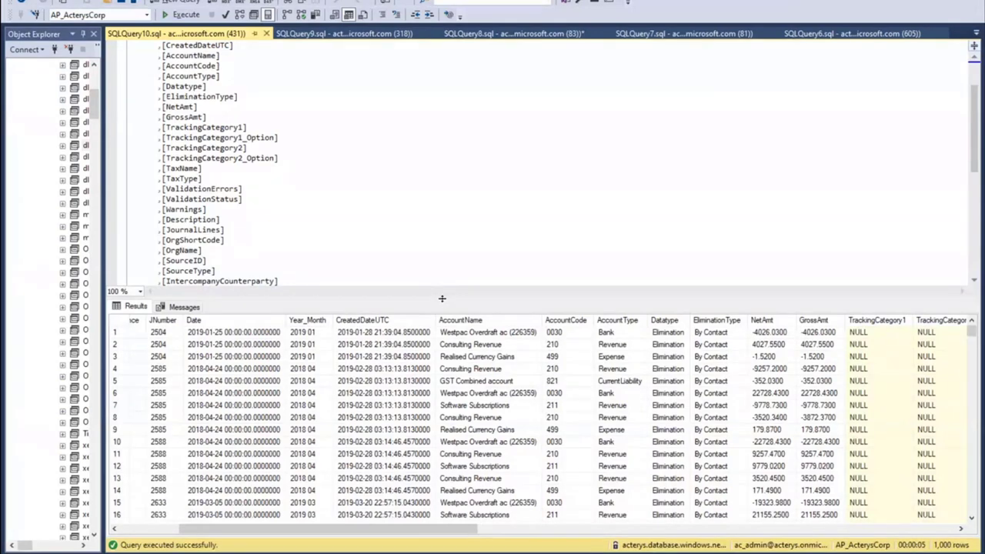
pyautogui.moveTo(441, 298); pyautogui.dragTo(442, 185)
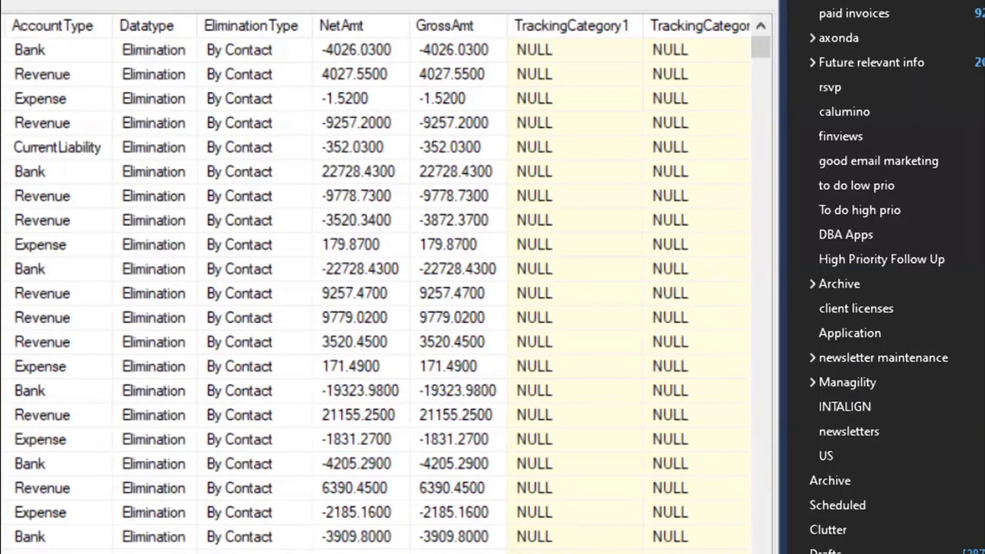
pyautogui.click(923, 236)
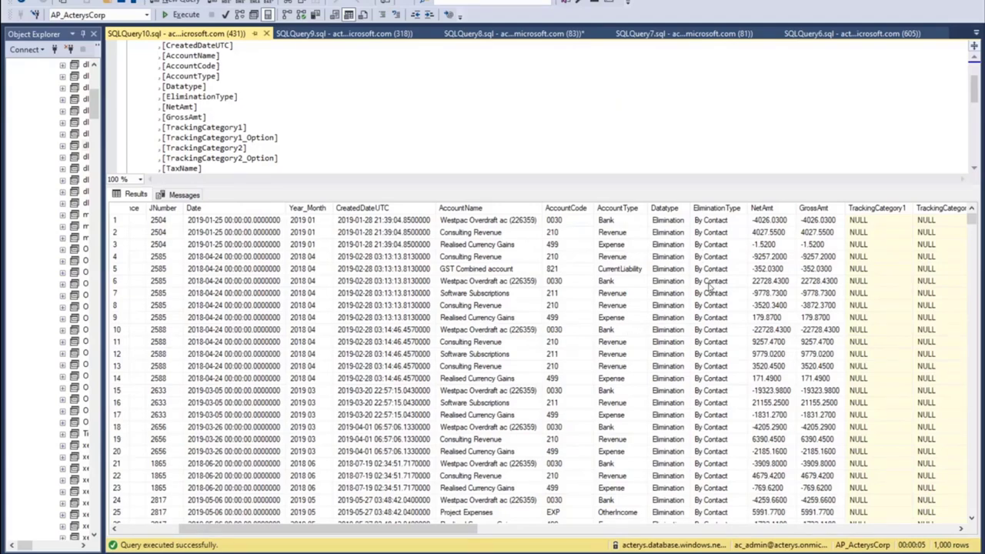
# - Scroll through the consolidated cash-flow Elimination rows in the results grid
pyautogui.scroll(-9, 714, 325)
pyautogui.scroll(-20, 714, 325)
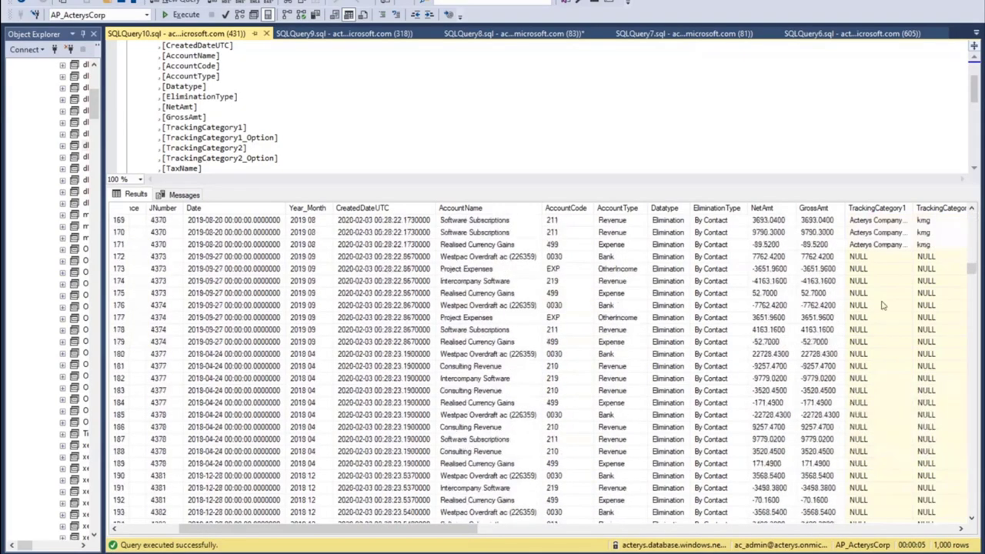
pyautogui.moveTo(972, 269)
pyautogui.mouseDown()
pyautogui.moveTo(966, 477)
pyautogui.moveTo(972, 223)
pyautogui.moveTo(971, 269)
pyautogui.mouseUp()
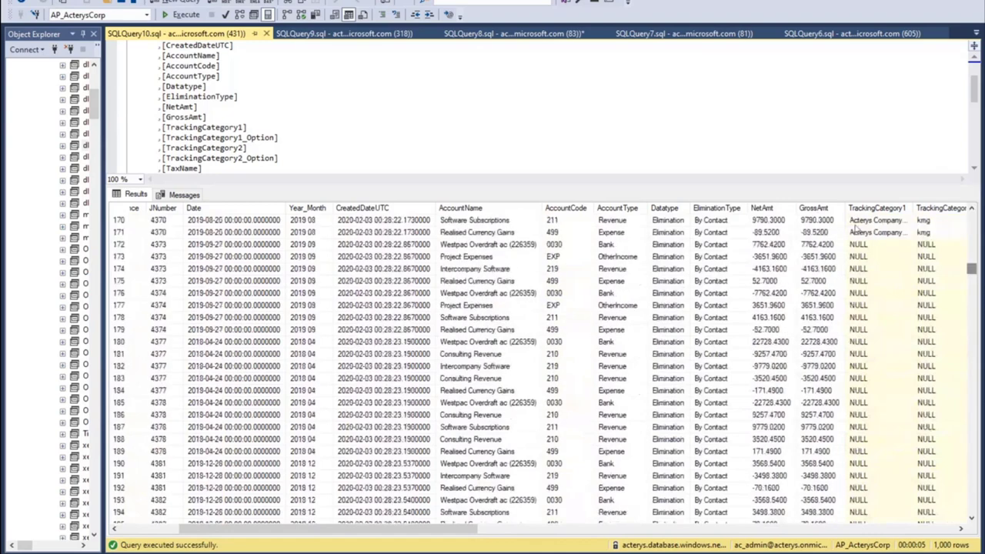
pyautogui.scroll(20, 599, 231)
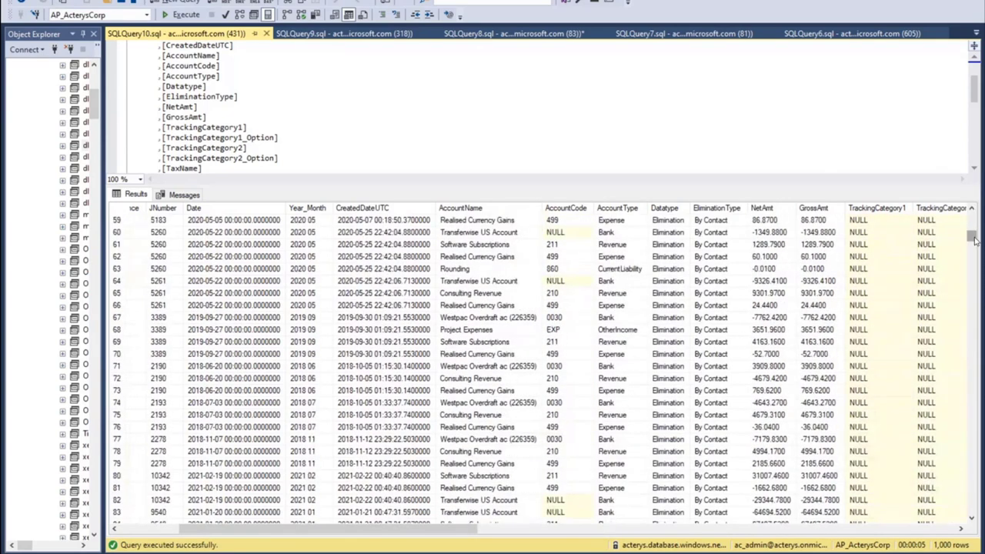
pyautogui.moveTo(971, 239); pyautogui.dragTo(972, 221)
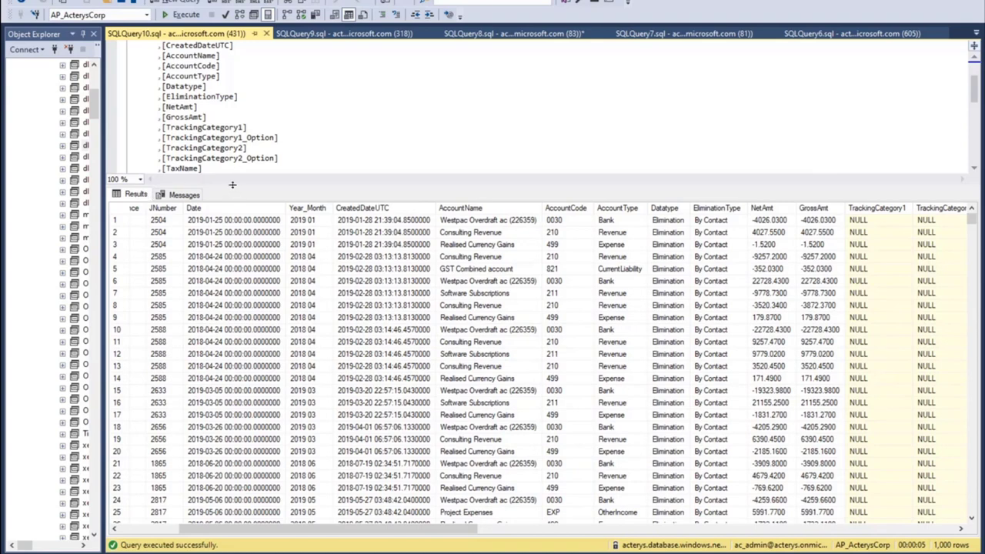
# - Widen Object Explorer again and minimize SSMS to show the Intercompany Elimination article
pyautogui.moveTo(231, 185); pyautogui.dragTo(229, 259)
pyautogui.scroll(-4, 262, 188)
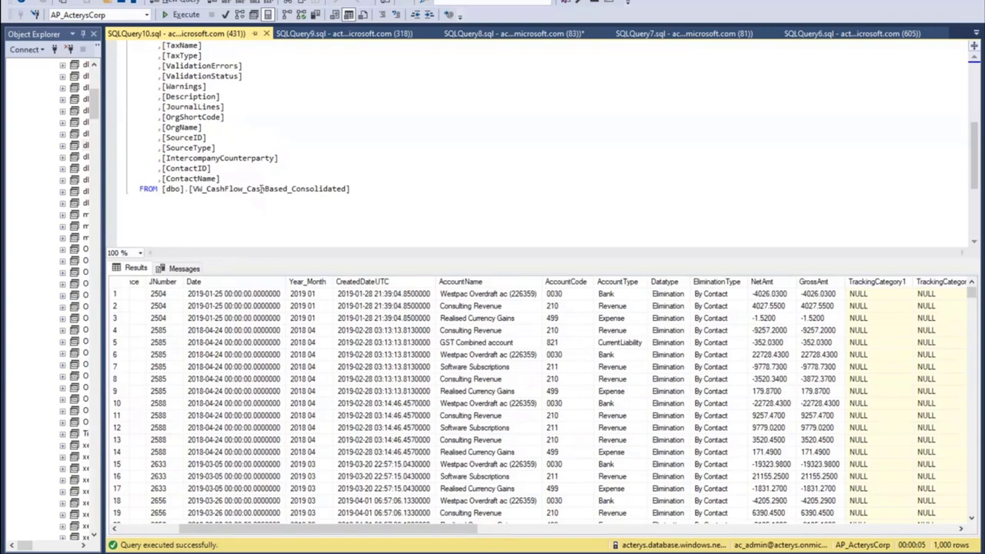
pyautogui.scroll(6, 261, 189)
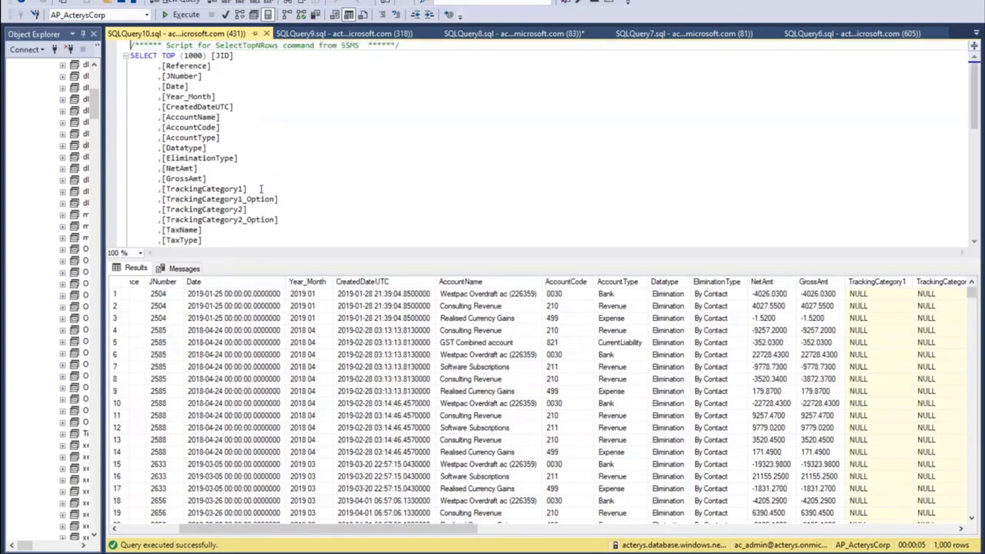
pyautogui.moveTo(106, 204); pyautogui.dragTo(240, 204)
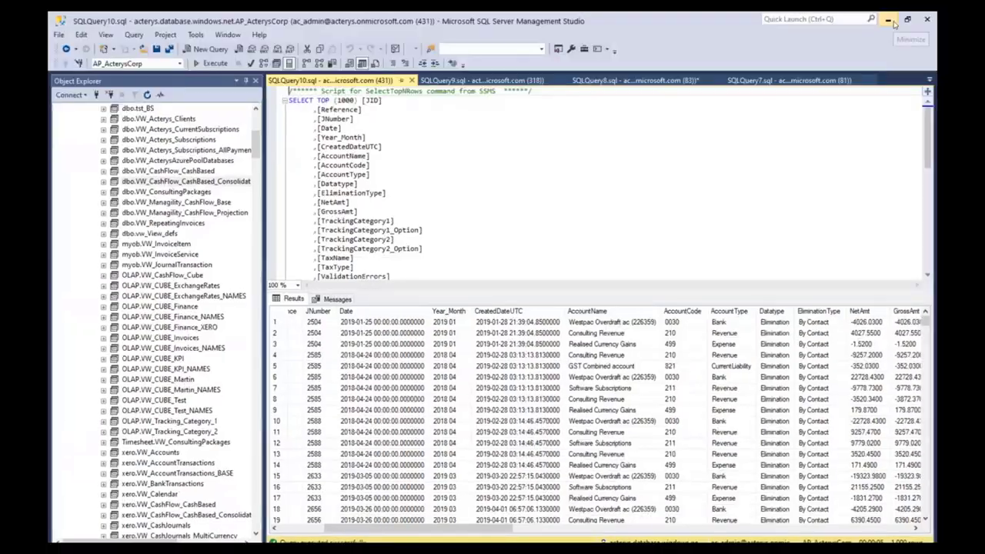
pyautogui.click(890, 21)
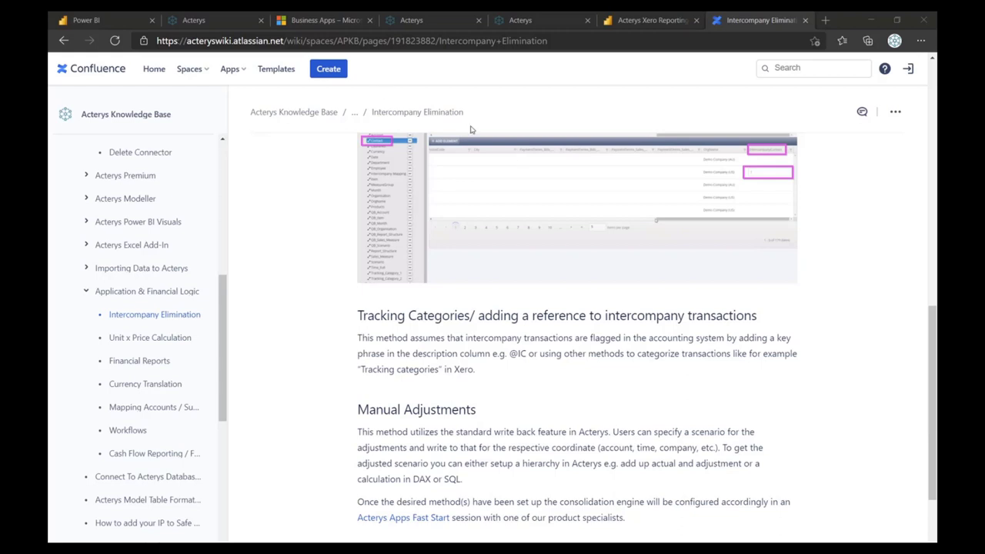
# - Go to the Acterys Modeller tab and open Downloads from its top navigation bar
pyautogui.click(194, 20)
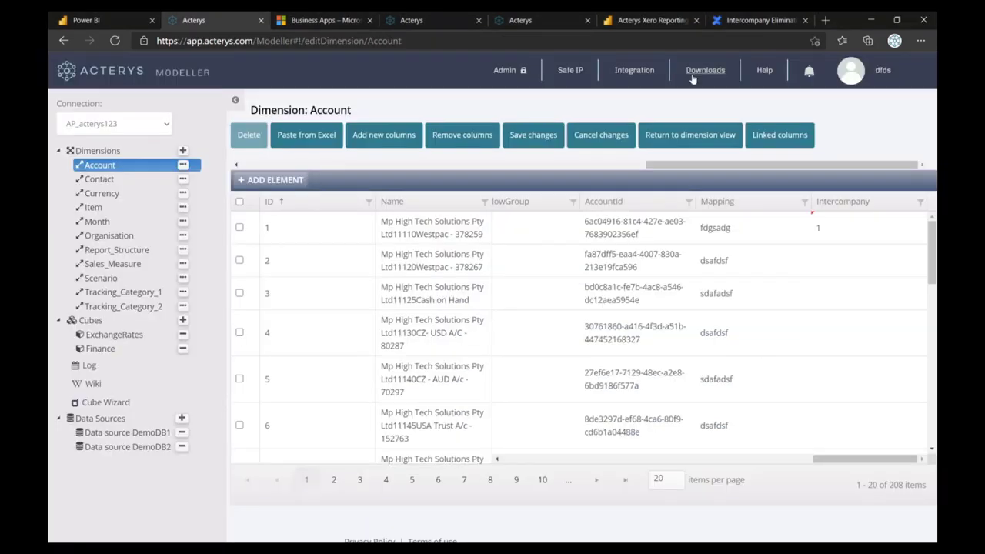
pyautogui.click(701, 73)
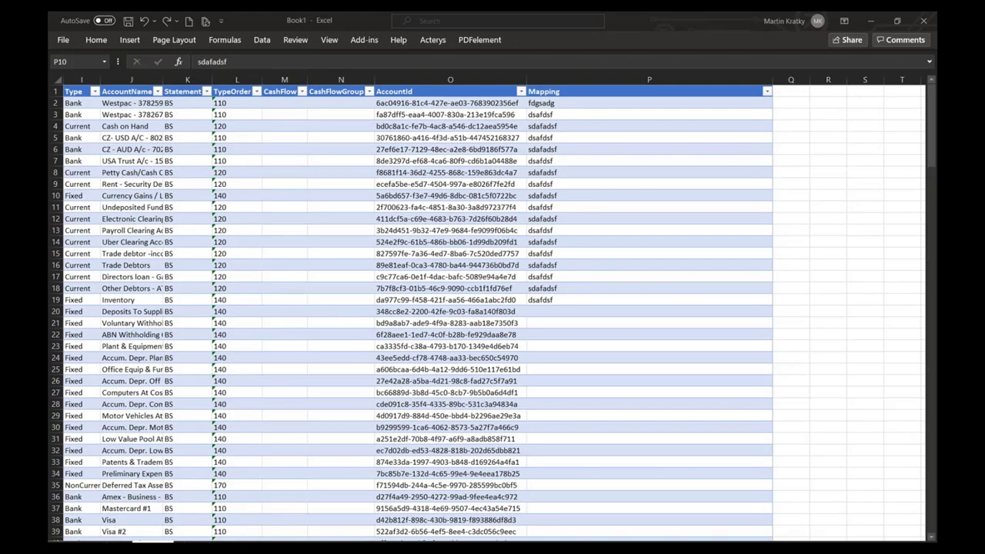
# - Minimize the Book1 Excel workbook to reveal the Dropbox Downloads folder
pyautogui.click(870, 21)
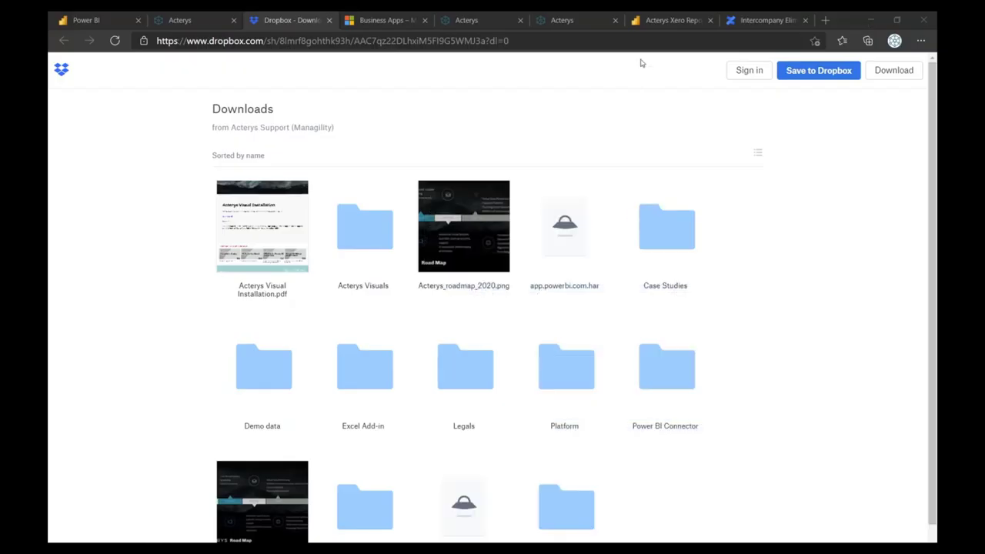
# - Switch to the 'Acterys Xero Repo…' tab showing the Performance Overview report
pyautogui.click(666, 21)
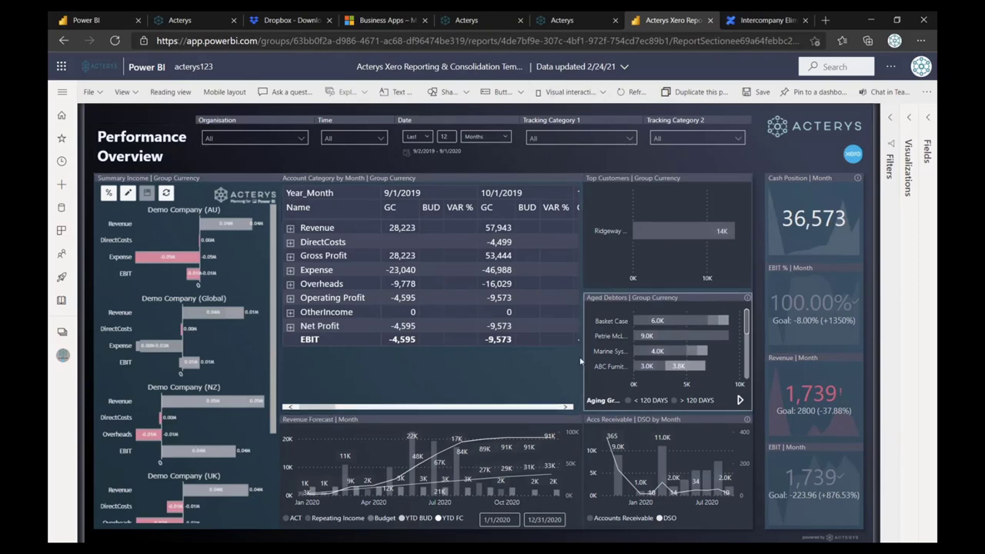
# - Look over the report's File menu save and export options, then close it unused
pyautogui.click(97, 92)
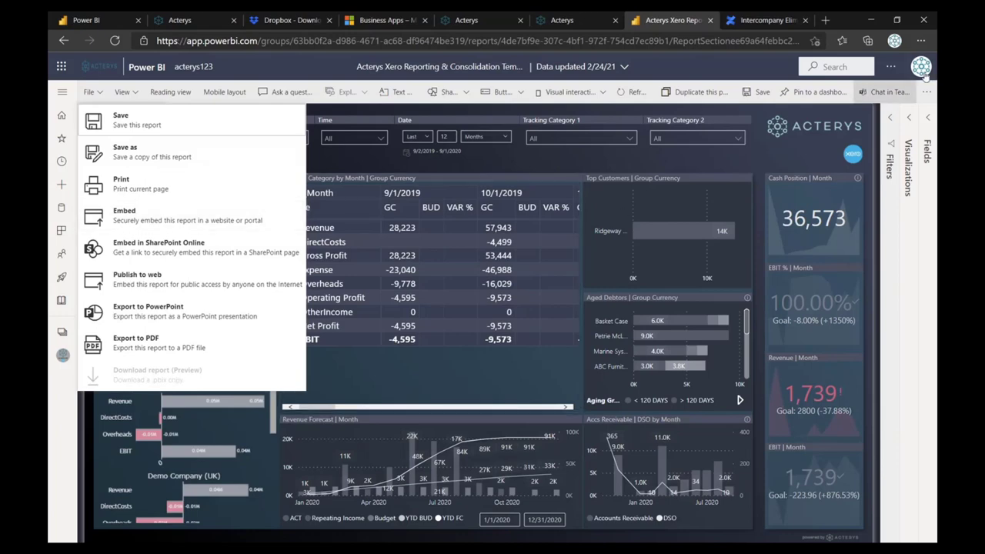
pyautogui.click(311, 72)
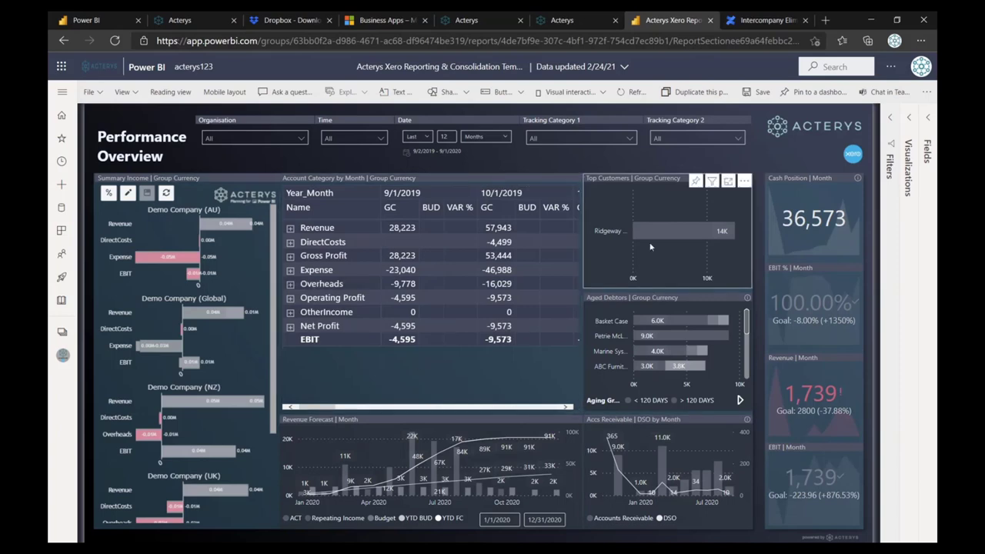
pyautogui.moveTo(429, 269)
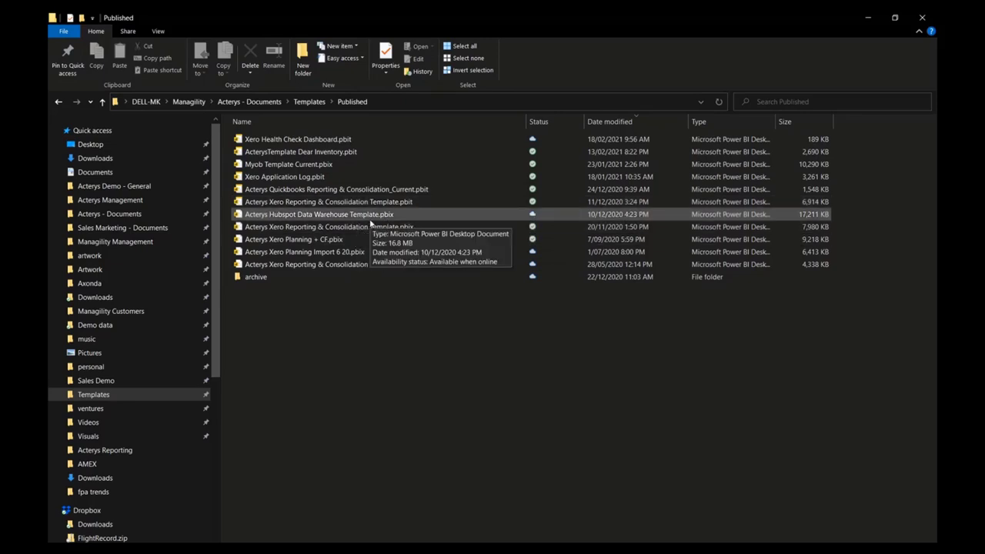
# - Open Acterys Xero Reporting & Consolidation Template.pbit from the Templates Published folder
pyautogui.doubleClick(376, 203)
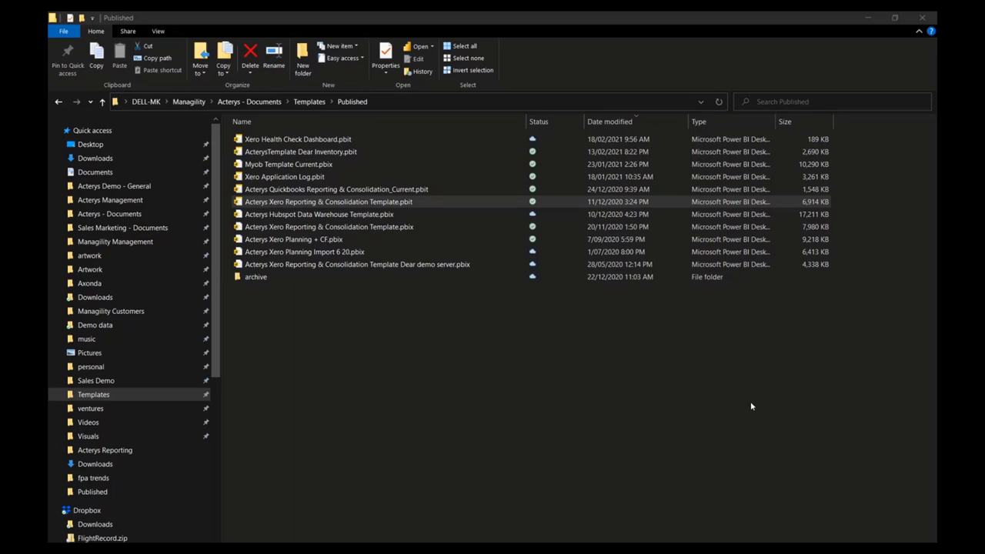
pyautogui.click(377, 205)
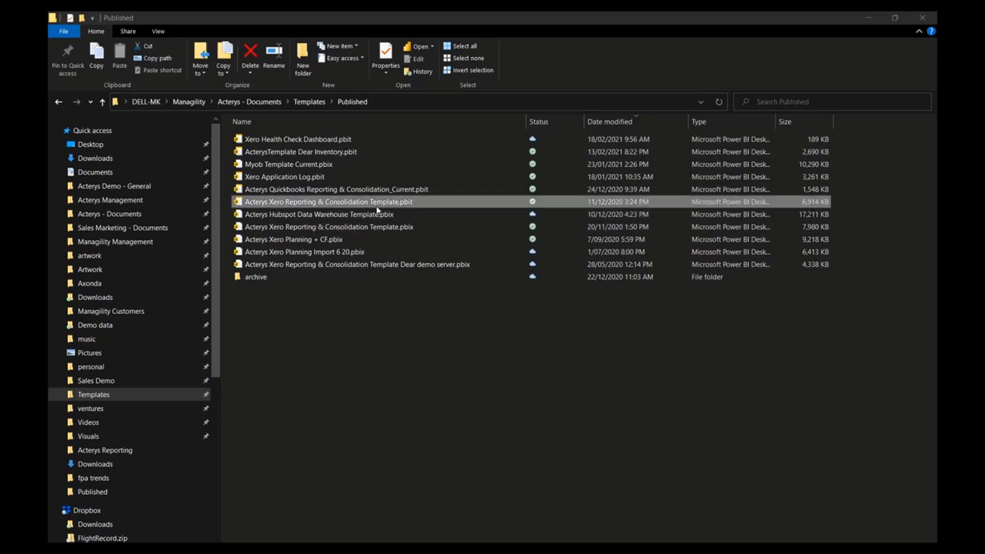
# - Cancel the template's DatabaseName/Server connector prompt and close the empty Power BI Desktop report
pyautogui.doubleClick(377, 208)
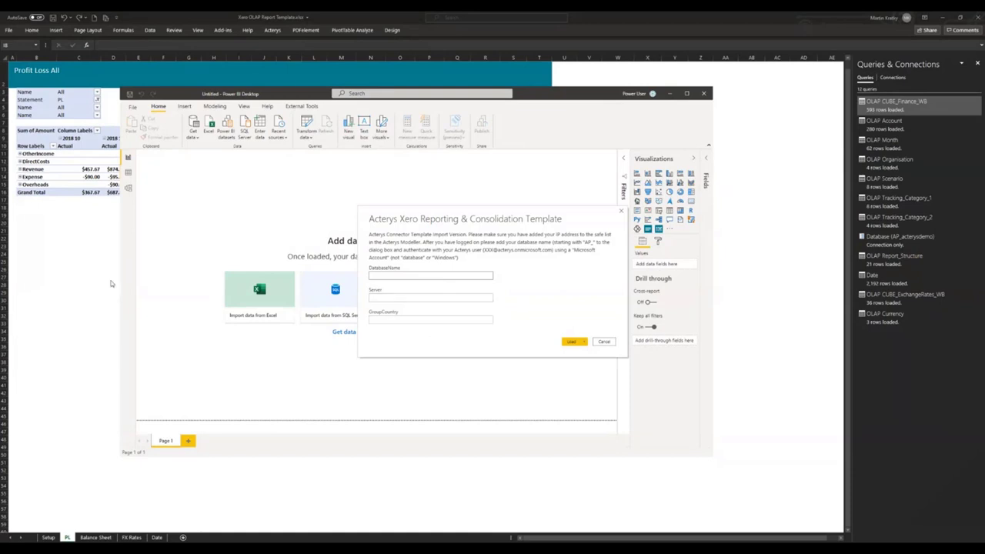
pyautogui.hotkey('alt', 'Tab')
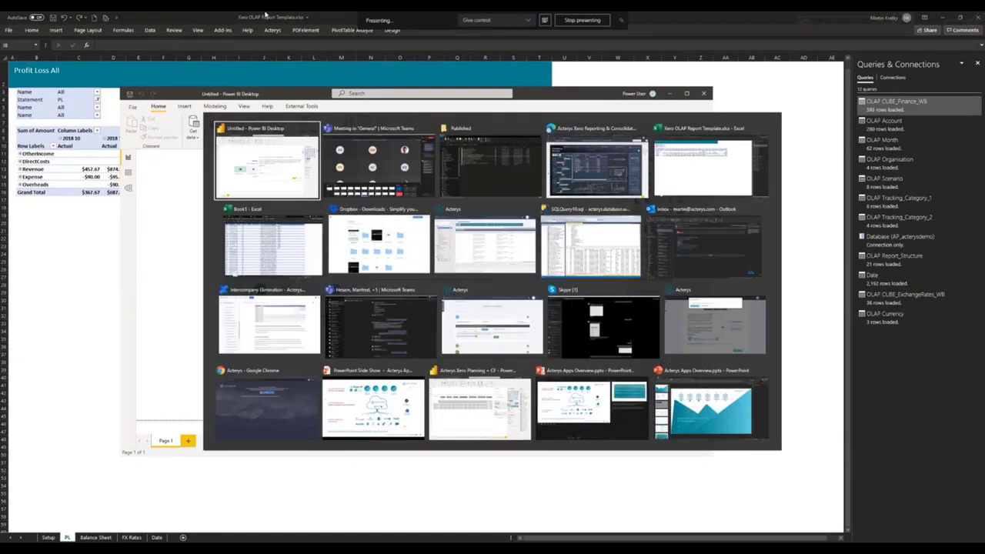
pyautogui.hotkey('alt', 'Tab')
pyautogui.hotkey('alt', 'Tab')
pyautogui.hotkey('alt', 'Tab')
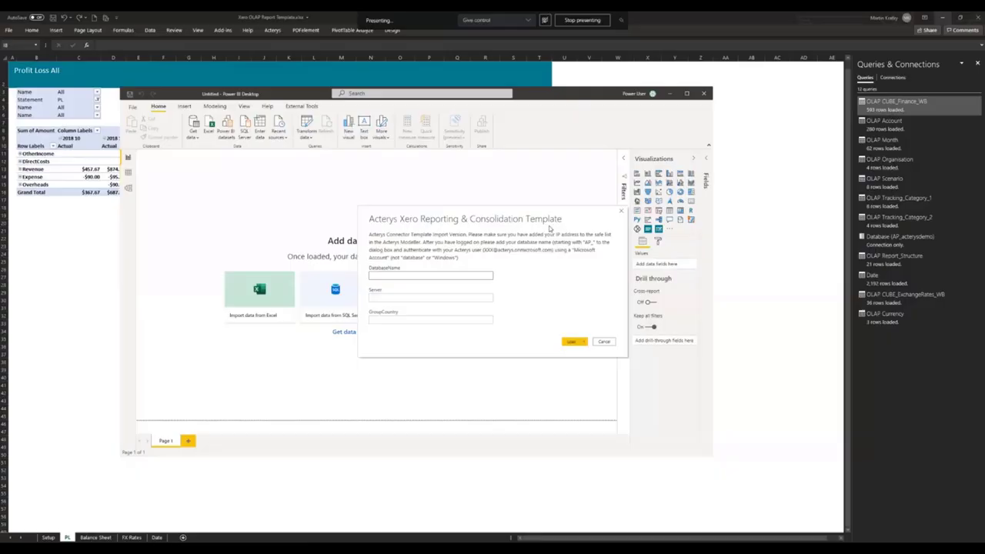
pyautogui.click(601, 343)
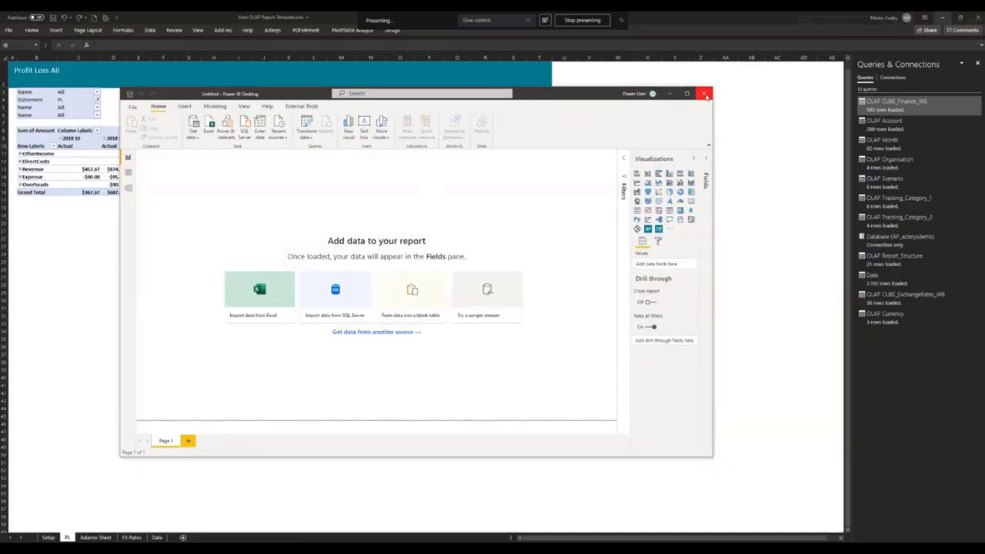
pyautogui.click(704, 94)
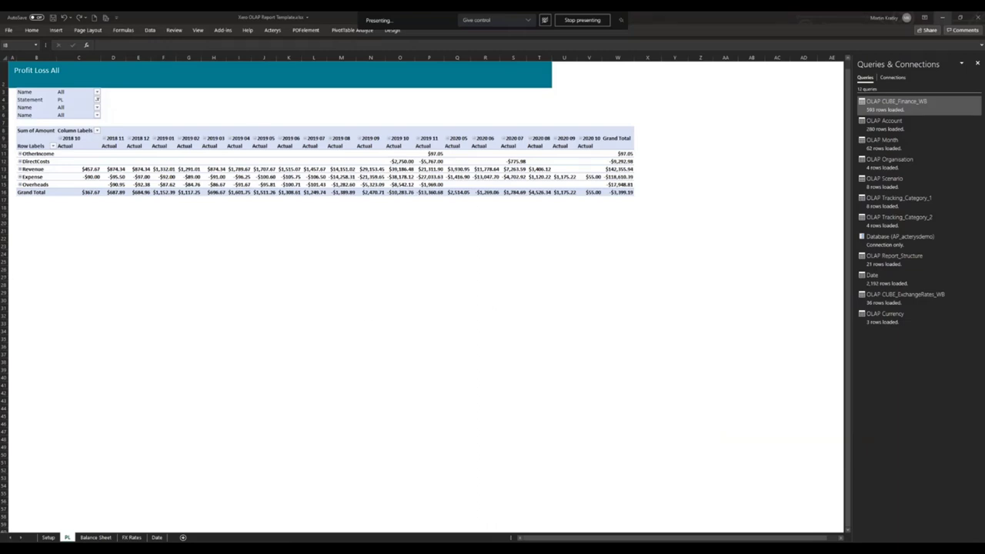
# - Return to the Xero OLAP Report workbook in Excel and bring up its Data ribbon commands
pyautogui.hotkey('alt', 'Tab')
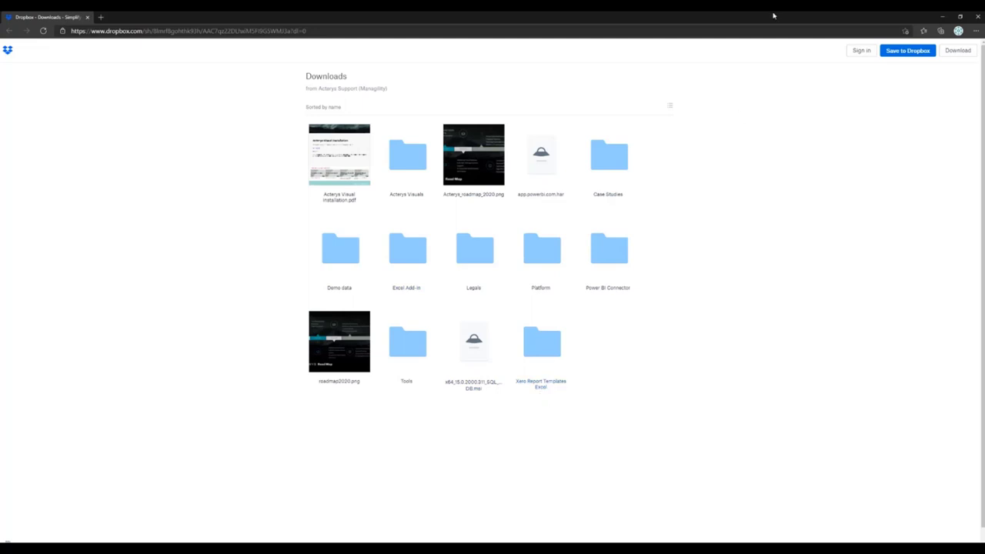
pyautogui.moveTo(773, 15); pyautogui.dragTo(707, 56)
pyautogui.click(110, 155)
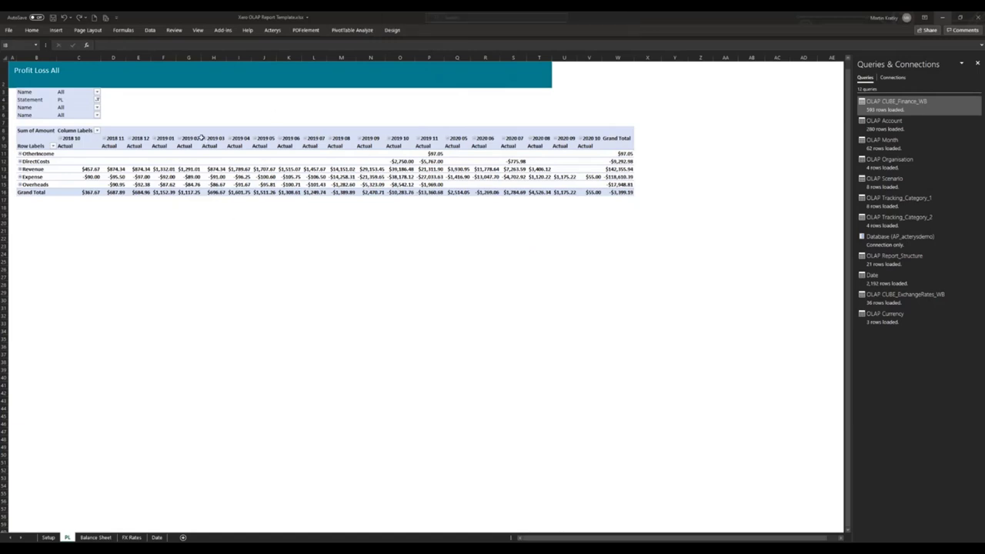
pyautogui.click(231, 130)
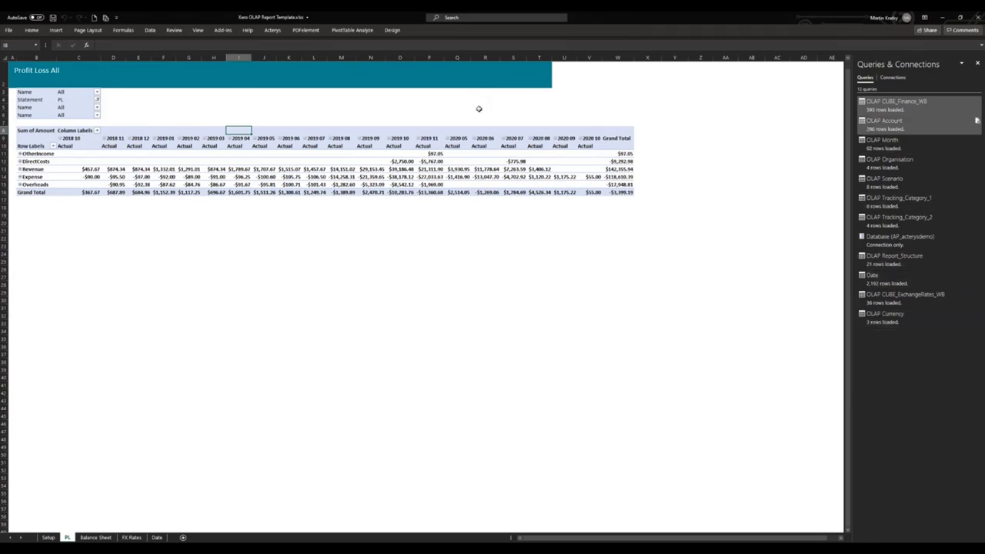
pyautogui.click(151, 33)
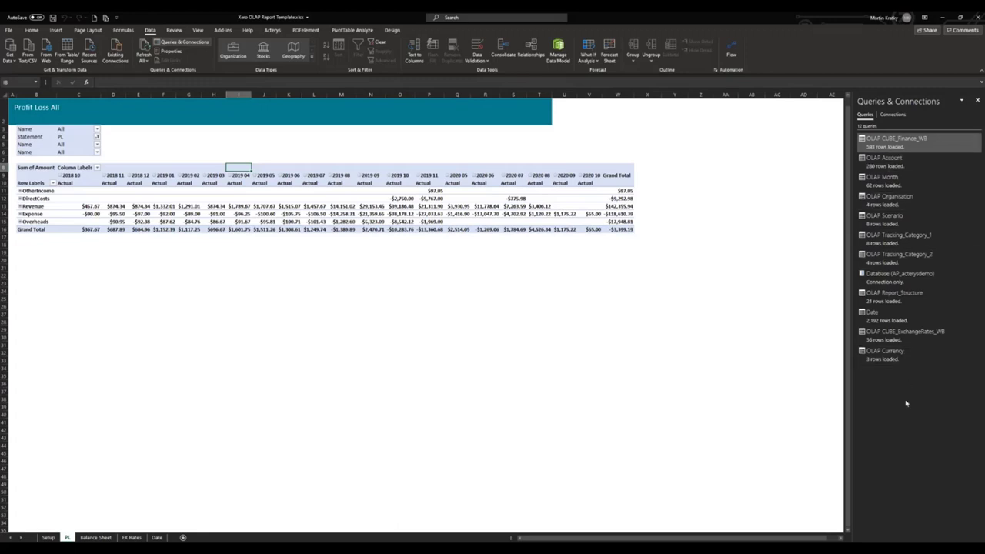
# - Change the Database parameter from AP_acterysdemo to AP_acterys123, load it, and refresh all queries
pyautogui.rightClick(905, 276)
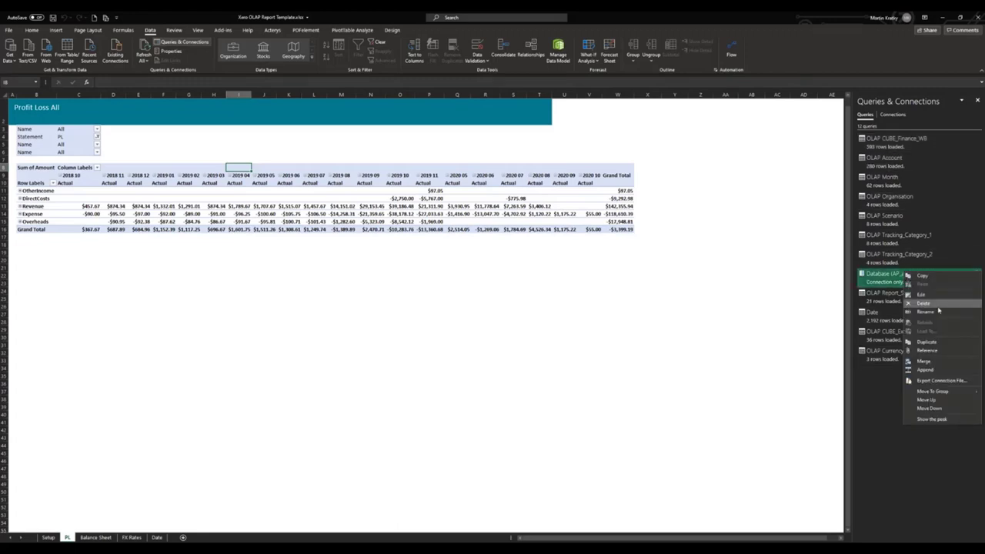
pyautogui.click(933, 296)
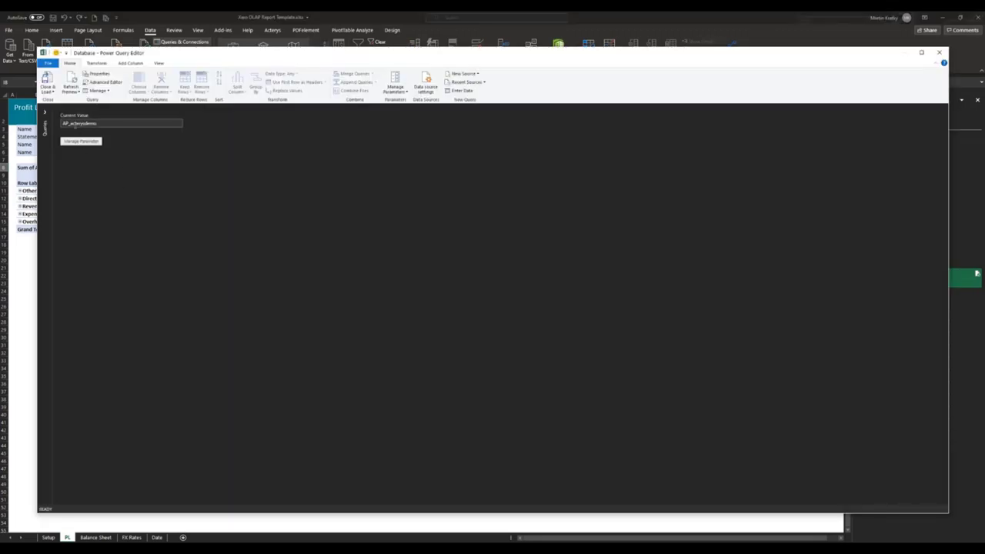
pyautogui.moveTo(83, 123); pyautogui.dragTo(136, 129)
pyautogui.write('123')
pyautogui.click(47, 80)
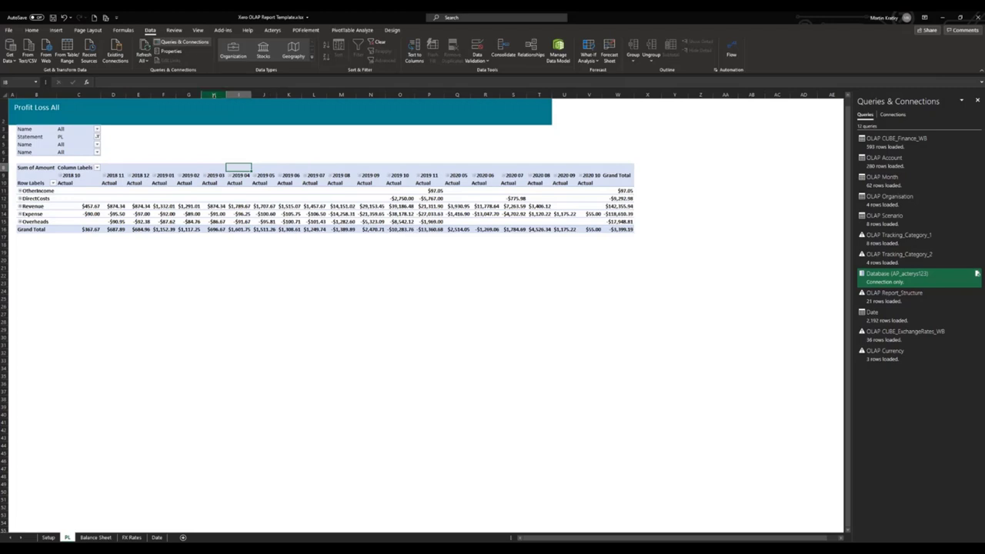
pyautogui.click(143, 48)
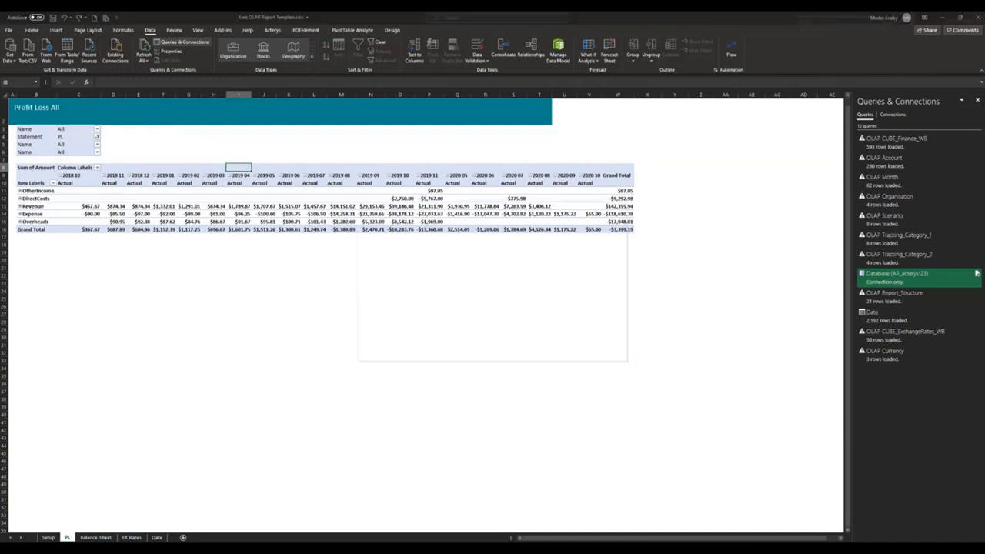
# - Authenticate the acterys.database.windows.net connection with an organisation Microsoft account and its password
pyautogui.click(389, 251)
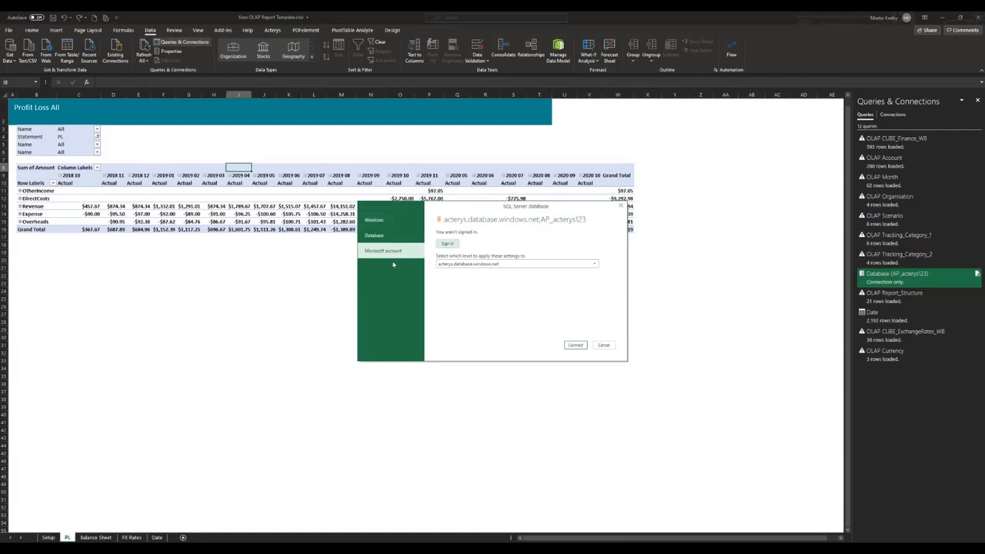
pyautogui.click(440, 244)
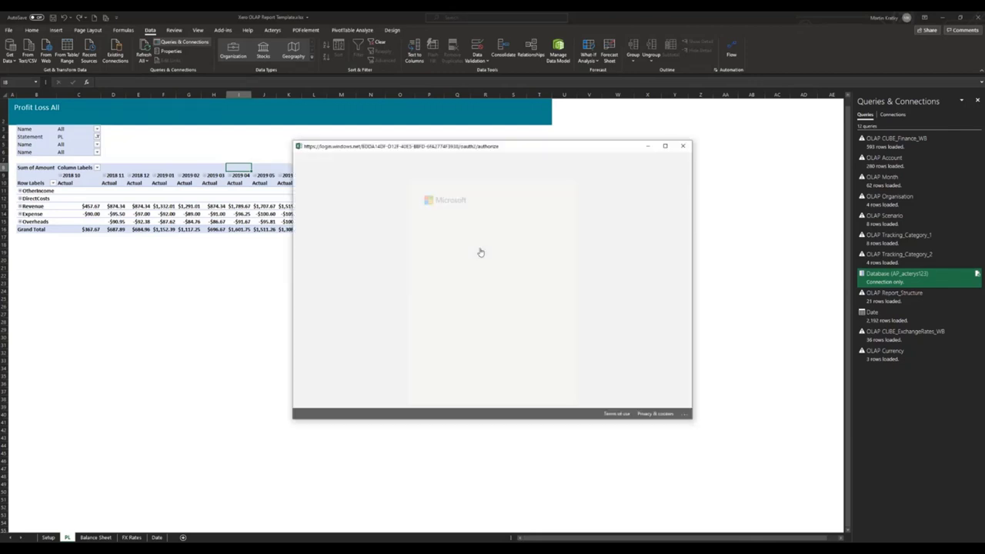
pyautogui.click(501, 271)
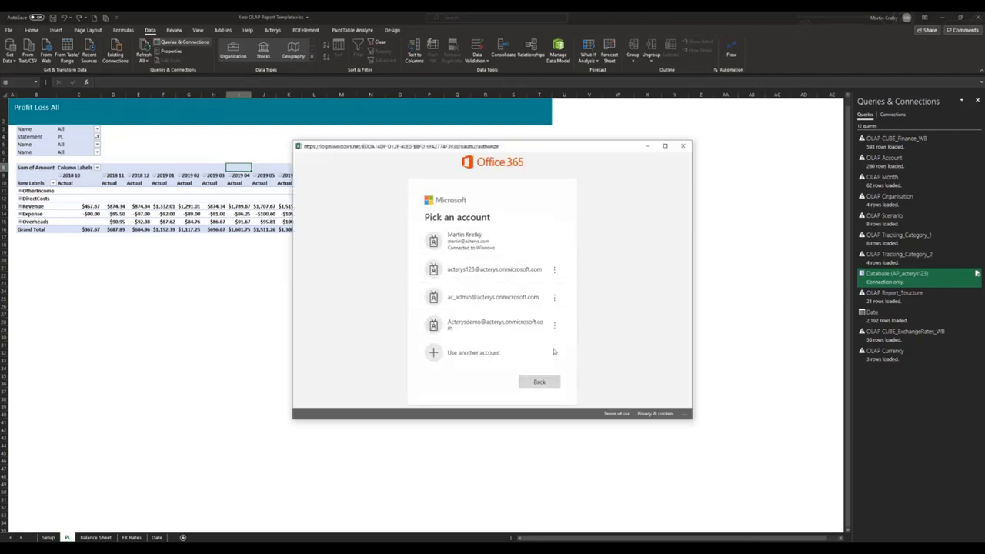
pyautogui.press('Return')
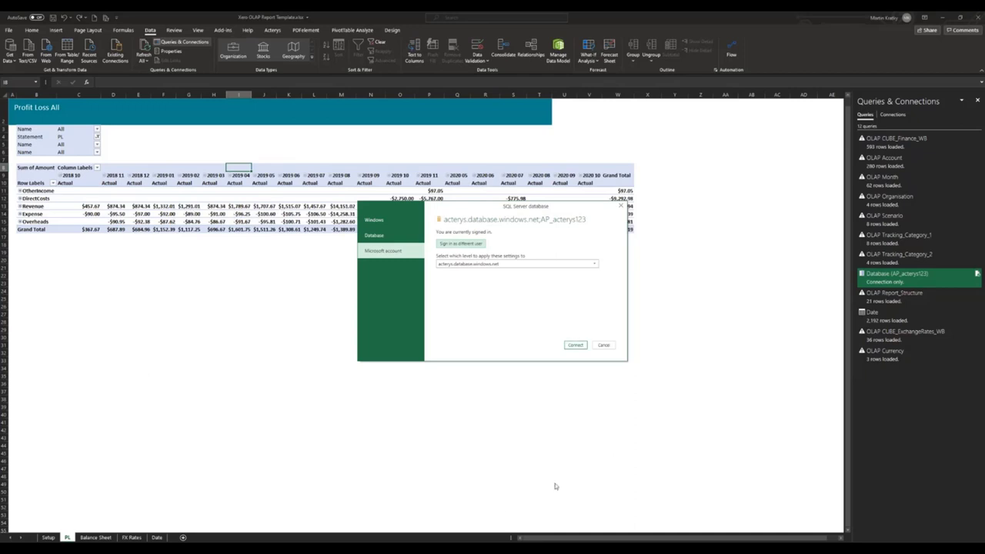
# - Connect to AP_acterys123 with the signed-in account so the 12 queries reload
pyautogui.click(581, 346)
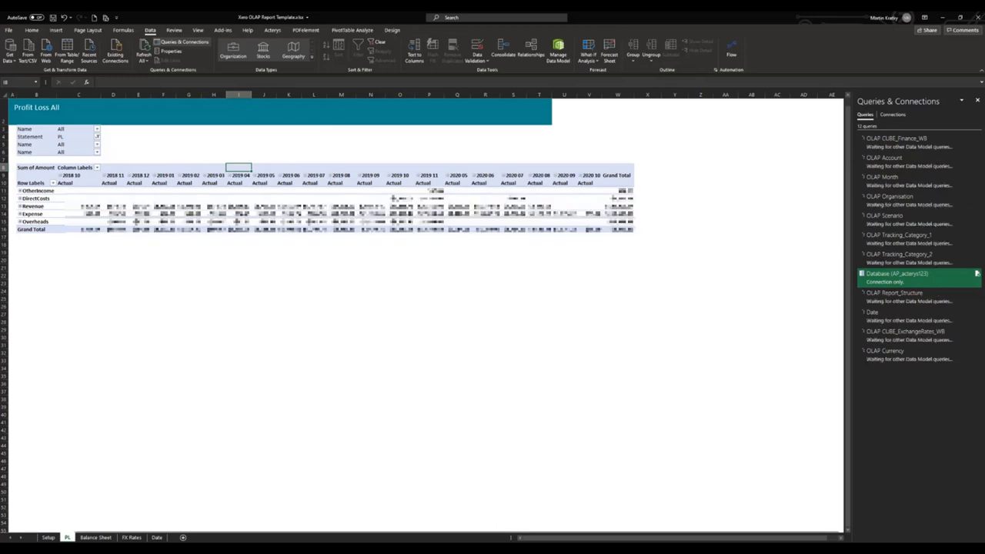
# - Check the Name filter, then expand and collapse the DirectCosts and Expense pivot rows
pyautogui.hotkey('alt', 'Tab')
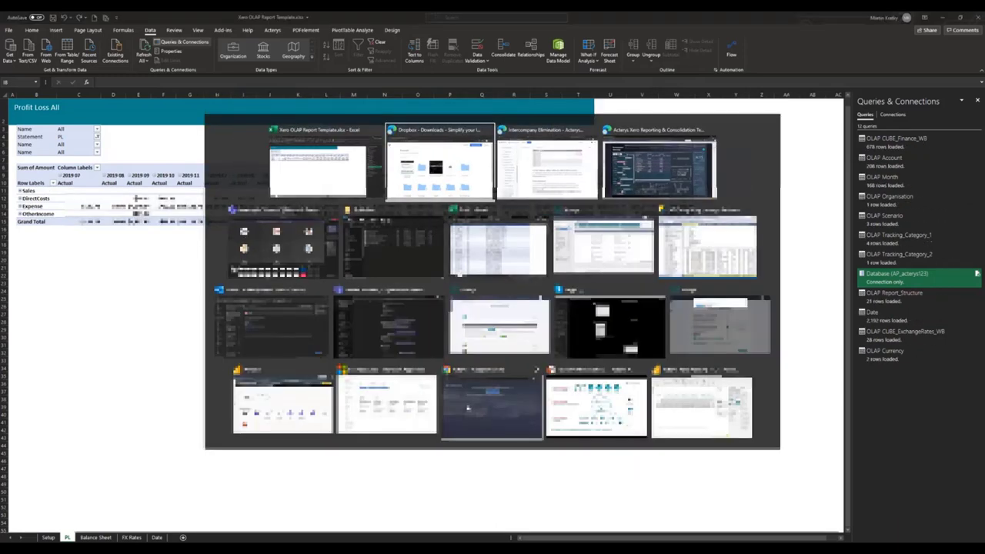
pyautogui.press('Escape')
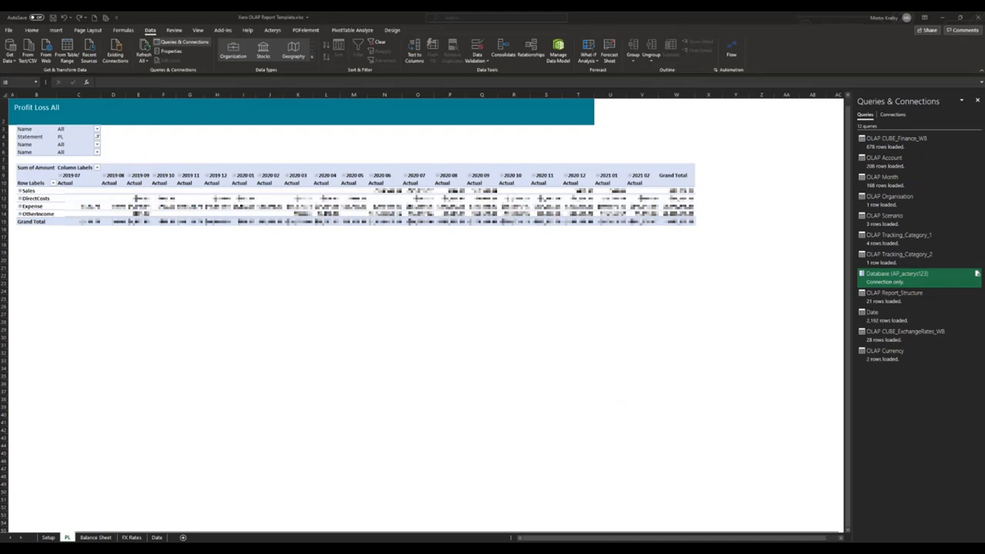
pyautogui.click(97, 129)
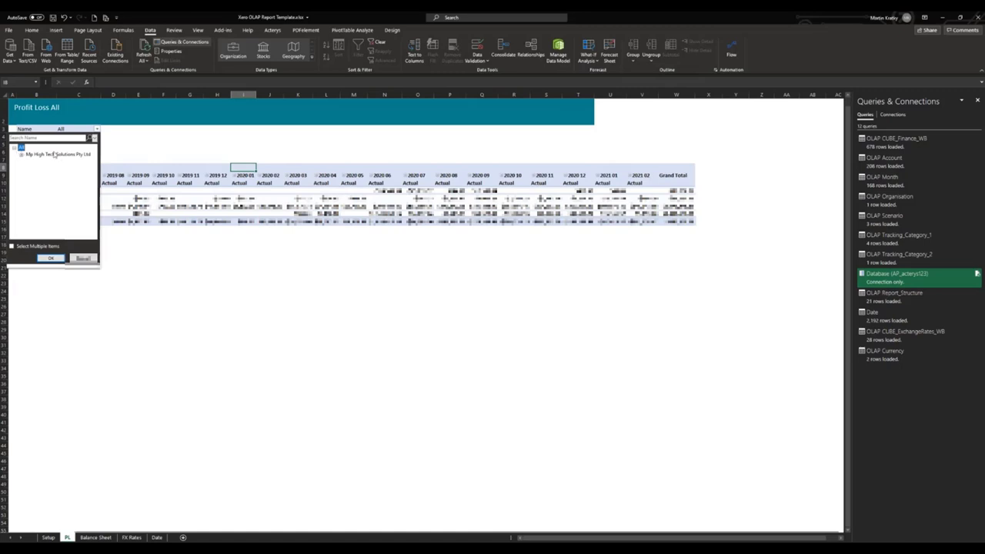
pyautogui.click(51, 258)
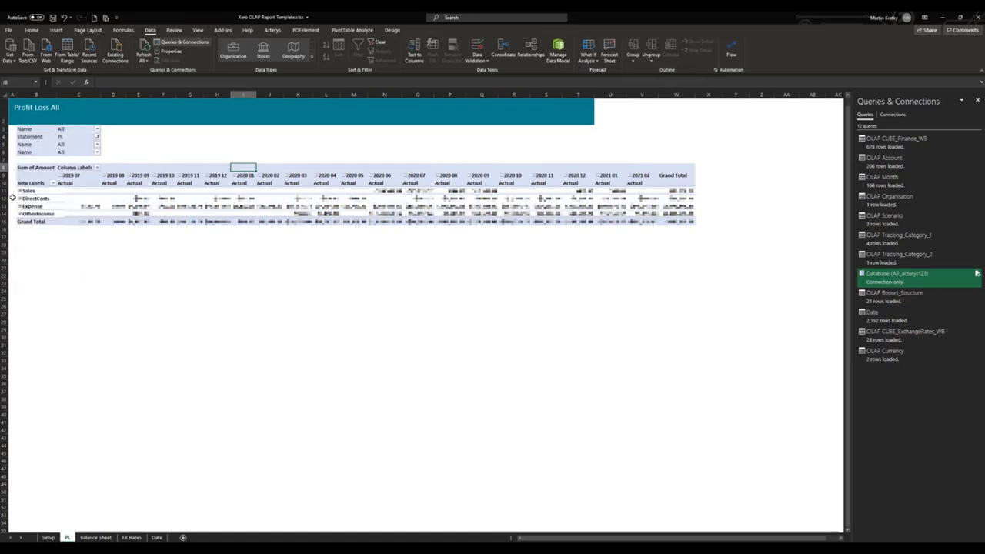
pyautogui.click(17, 190)
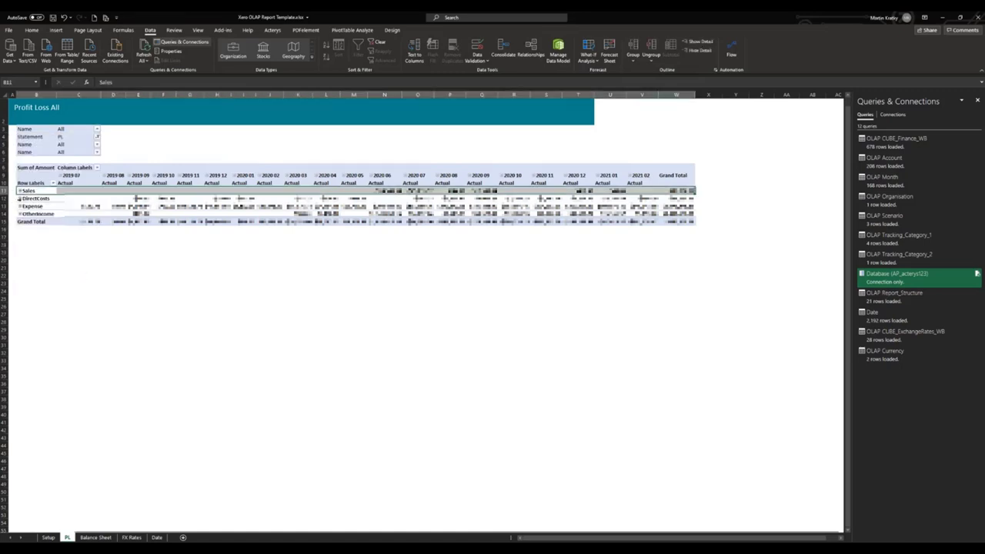
pyautogui.click(19, 198)
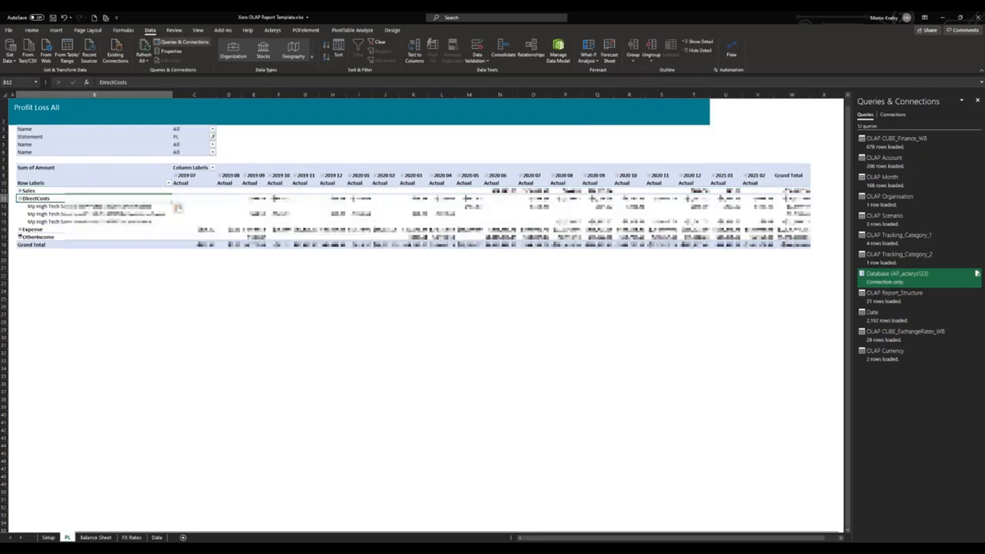
pyautogui.click(23, 229)
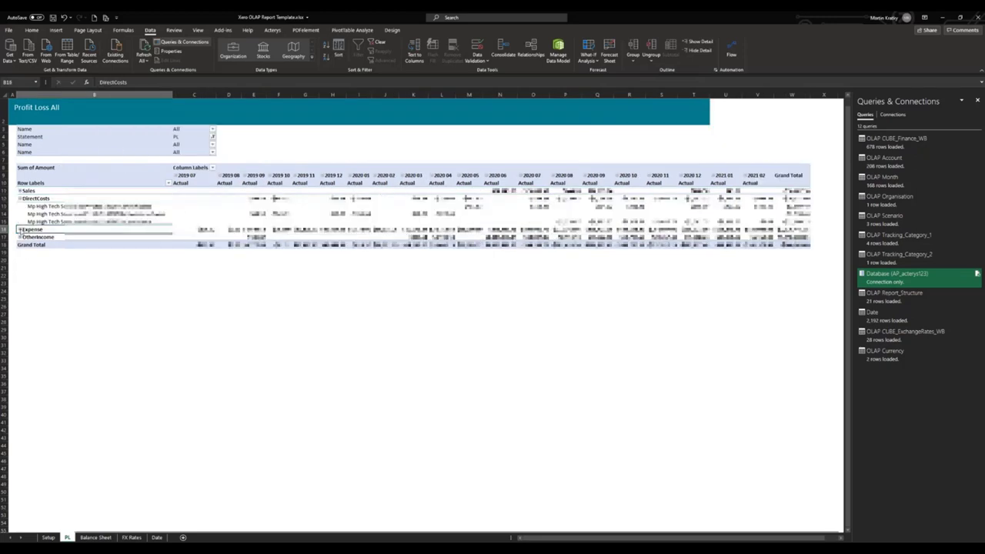
pyautogui.click(19, 229)
pyautogui.click(19, 230)
pyautogui.click(19, 199)
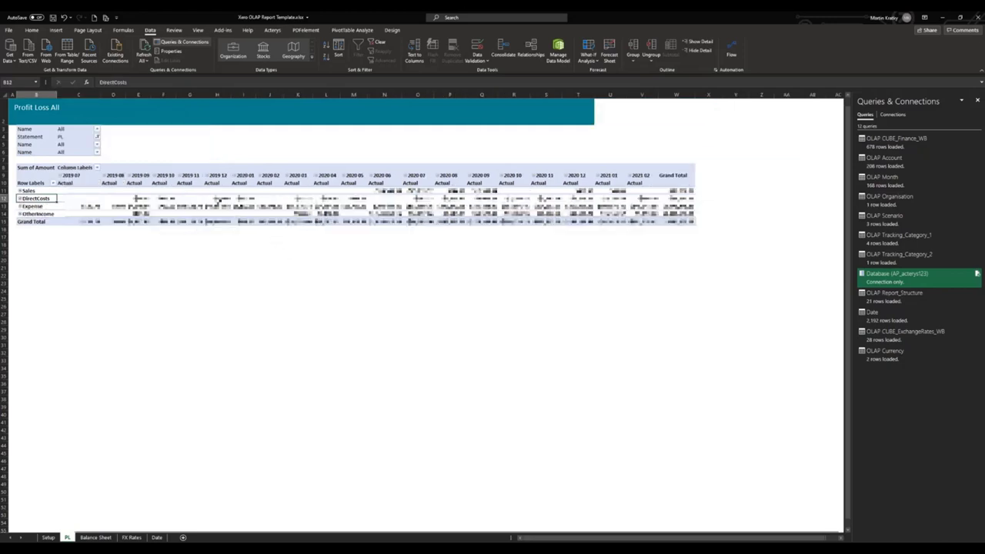
# - Enter 50000 as the 2019 12 Expense amount, then review the Finance cube Scenario Actual access rule
pyautogui.click(217, 200)
pyautogui.press('Down')
pyautogui.write('5000')
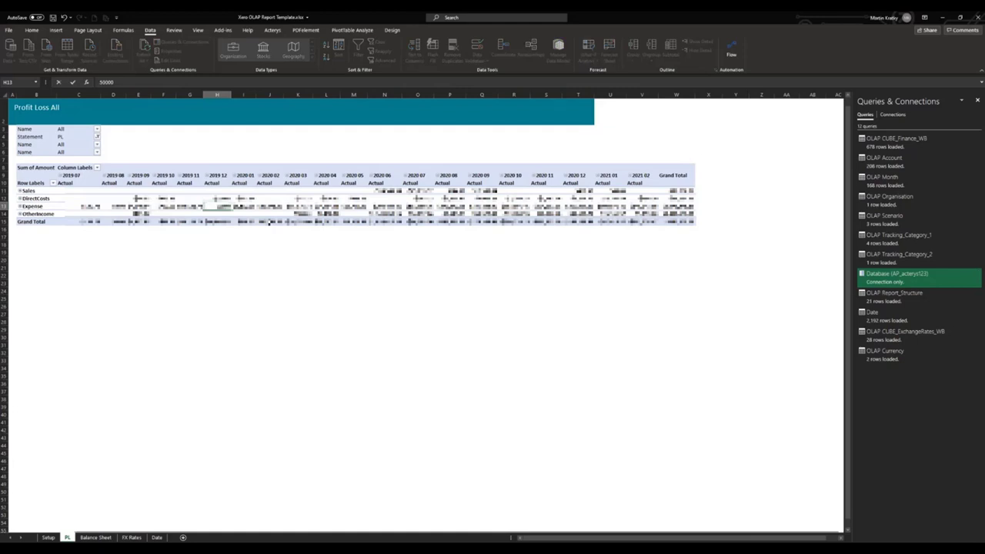
pyautogui.write('0')
pyautogui.press('Return')
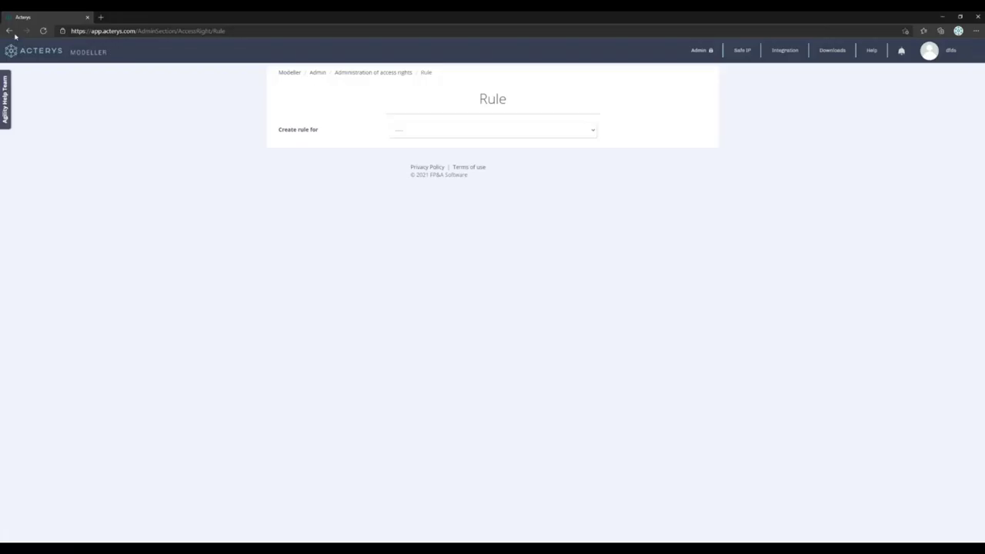
pyautogui.click(9, 31)
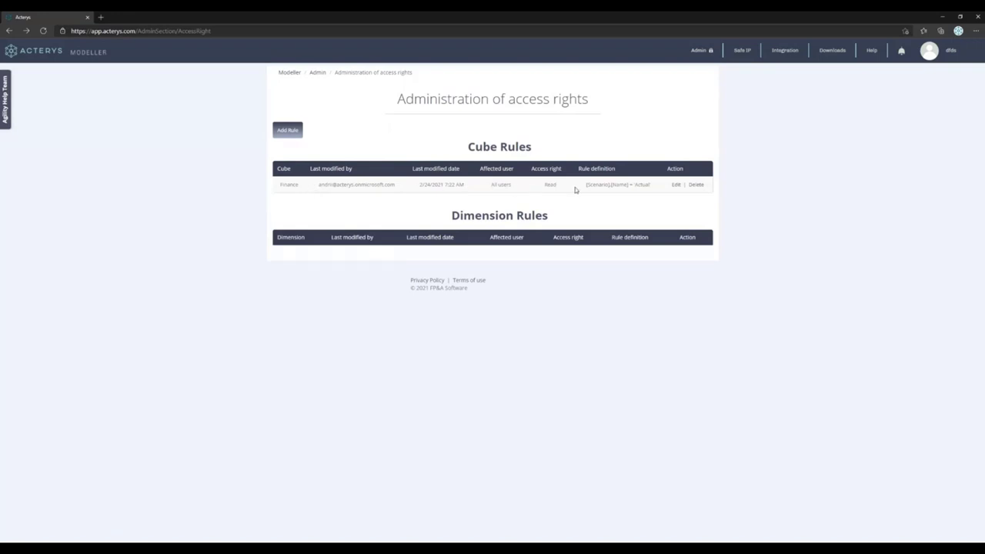
pyautogui.tripleClick(651, 187)
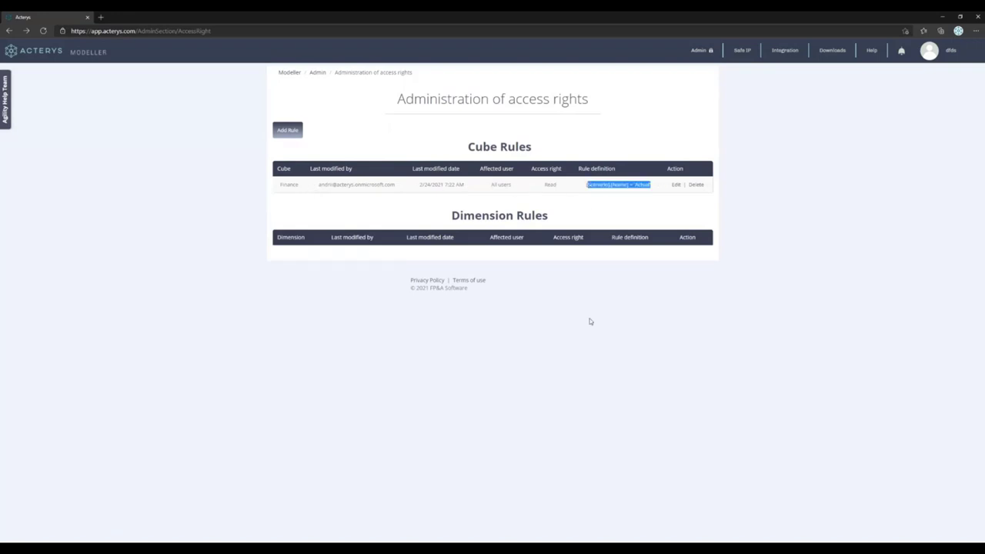